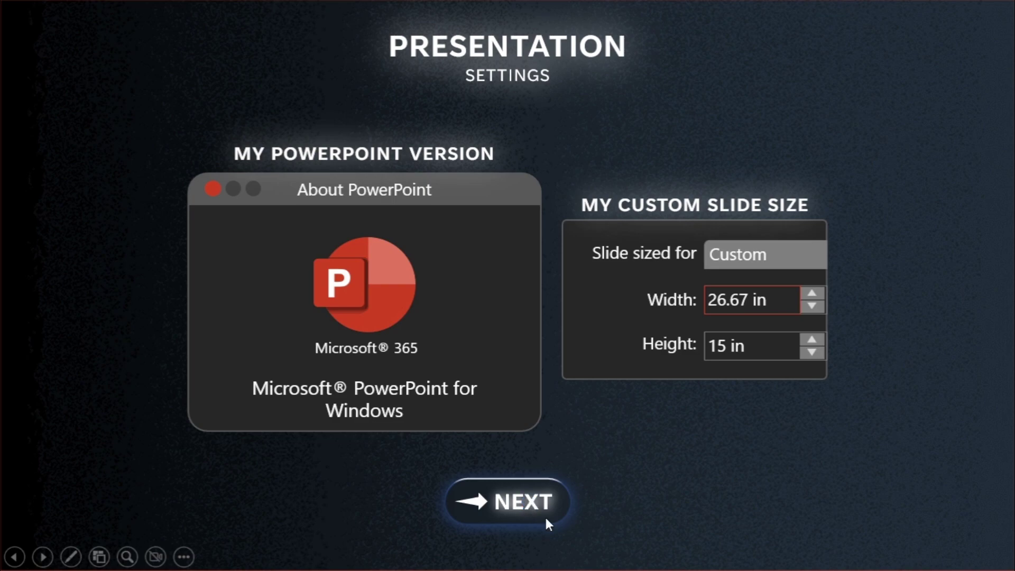
# Step: Step through the details and macOS shortcuts slides to reach the seven-step tutorial instructions
pyautogui.click(616, 544)
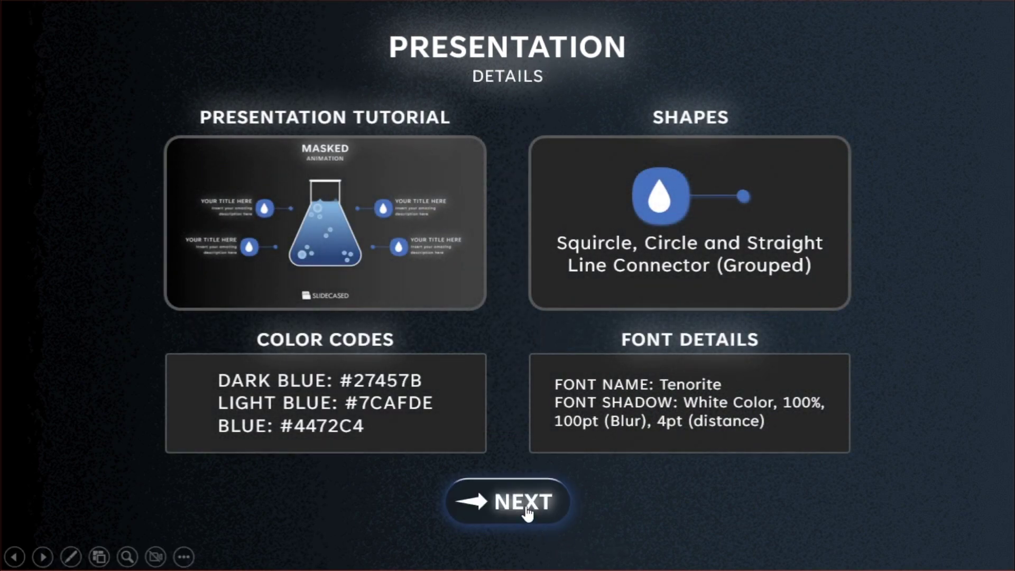
pyautogui.click(604, 537)
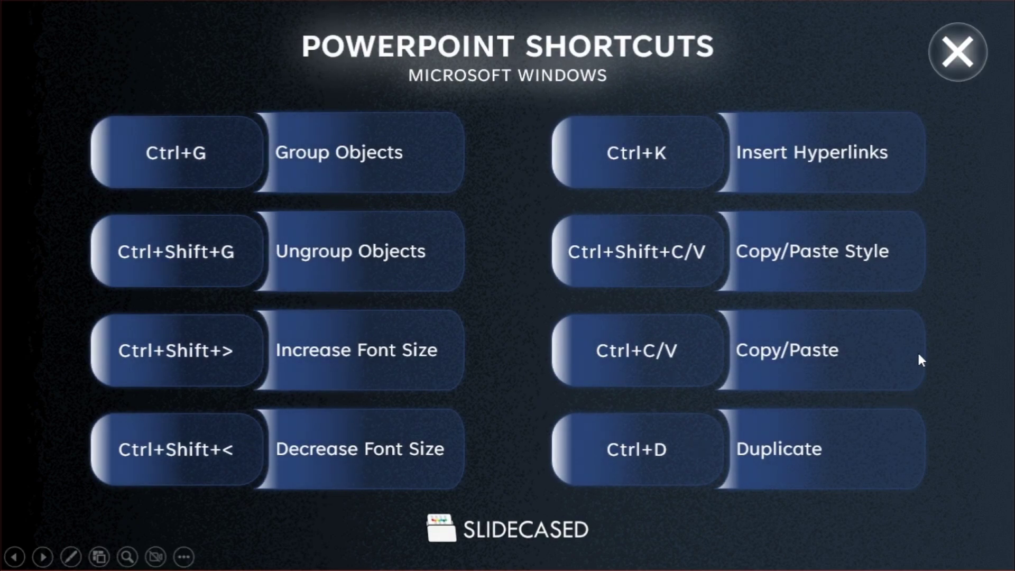
pyautogui.click(958, 53)
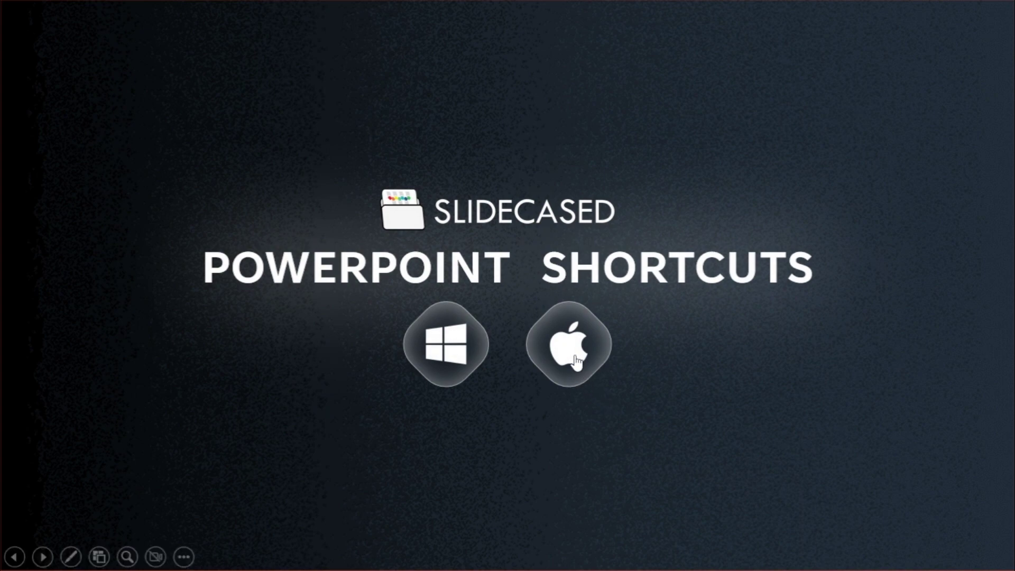
pyautogui.click(652, 470)
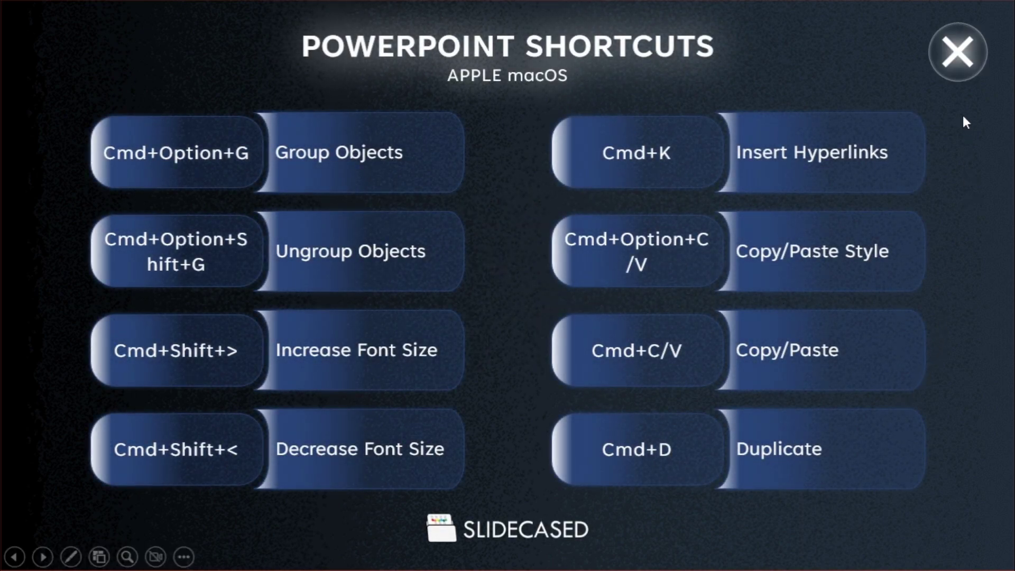
pyautogui.click(969, 367)
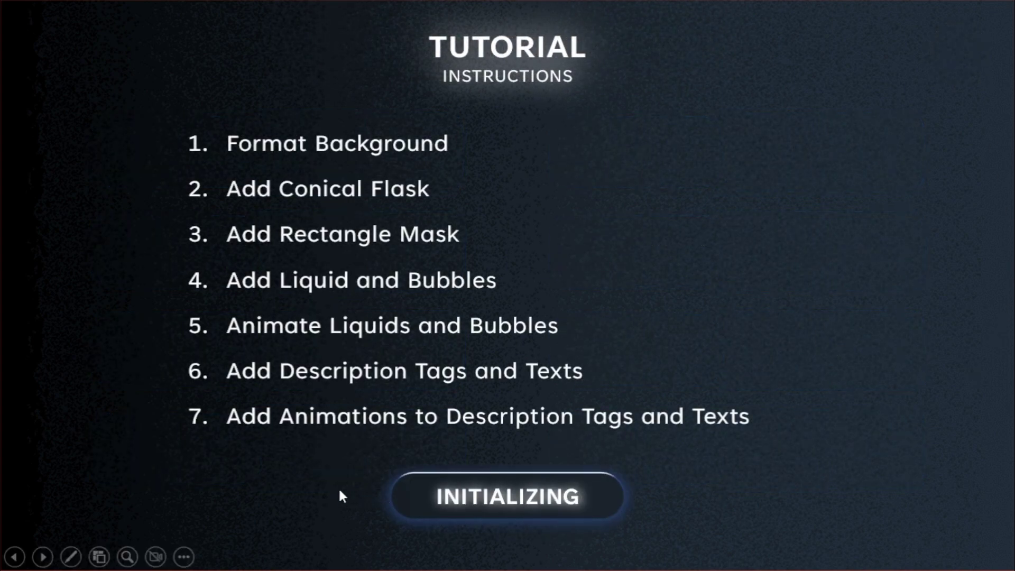
# Step: Fill the slide background with a left-to-right gradient from black to dark grey
pyautogui.click(268, 143)
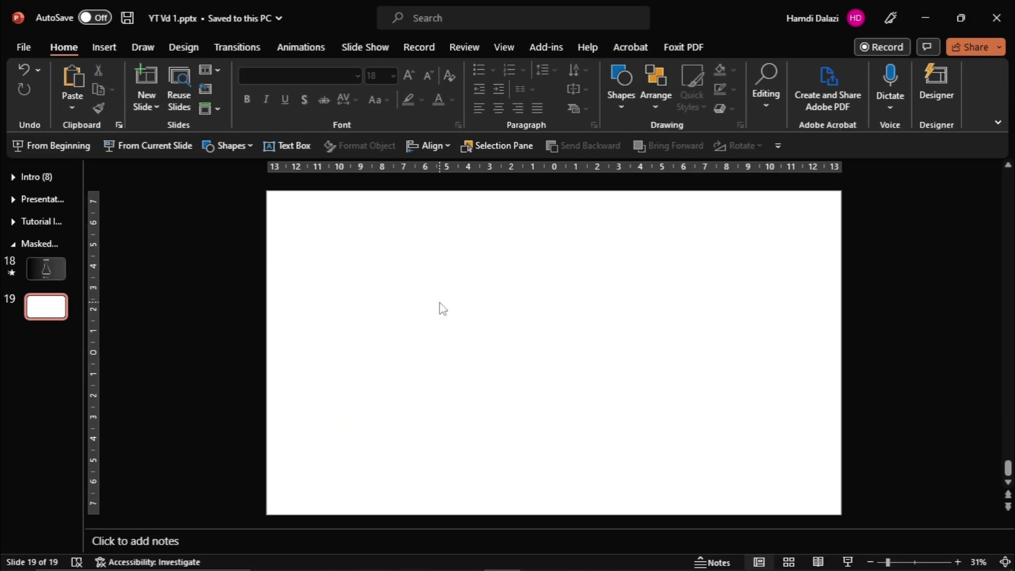
pyautogui.rightClick(286, 370)
pyautogui.click(300, 335)
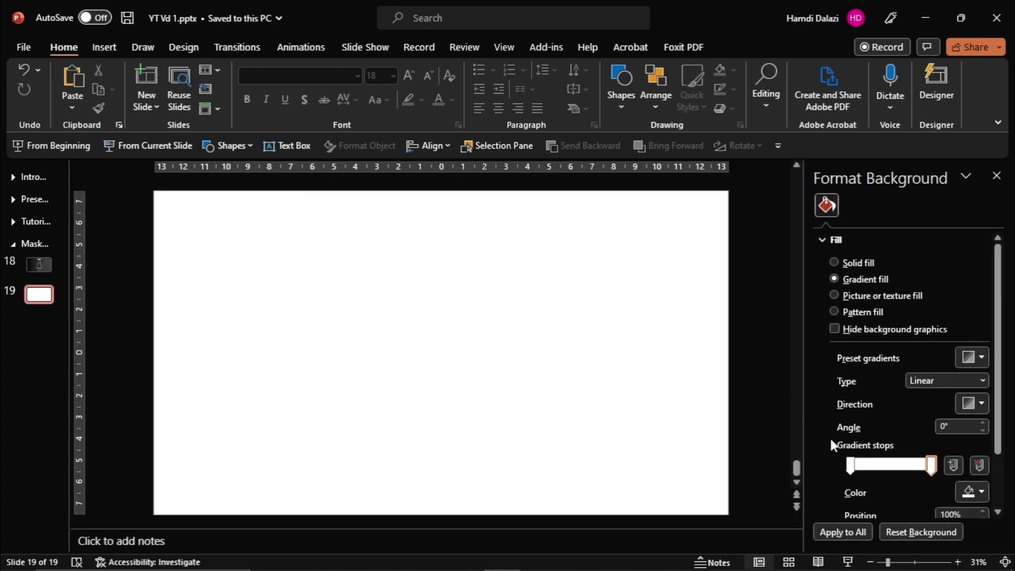
pyautogui.click(850, 465)
pyautogui.click(971, 491)
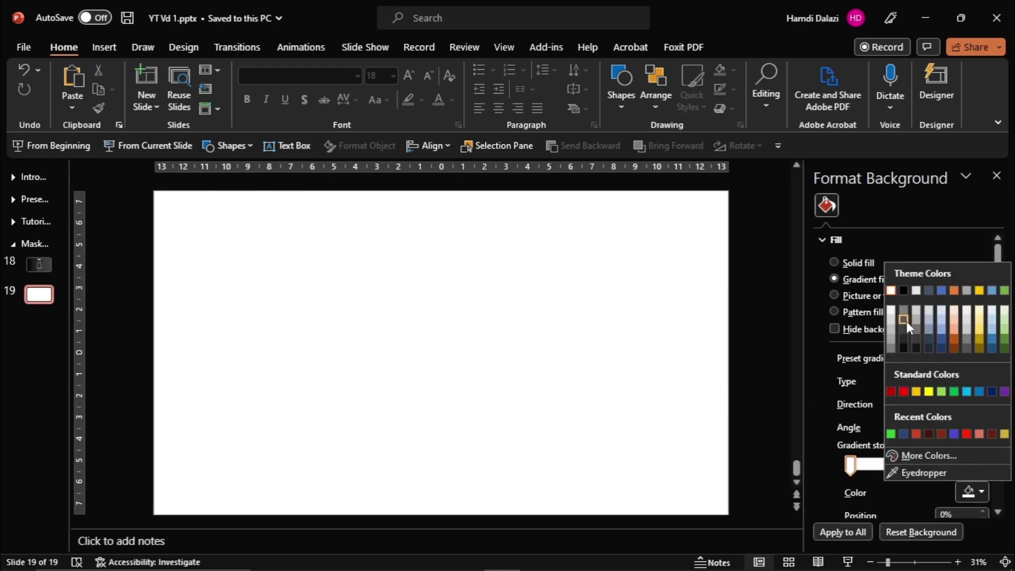
pyautogui.click(904, 288)
pyautogui.click(931, 465)
pyautogui.click(972, 491)
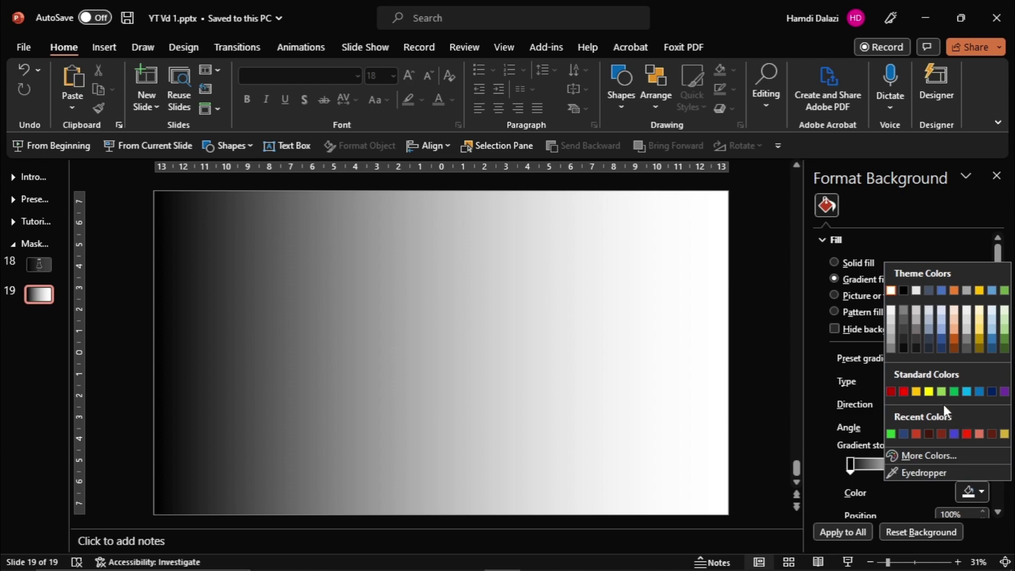
pyautogui.click(904, 332)
pyautogui.click(981, 405)
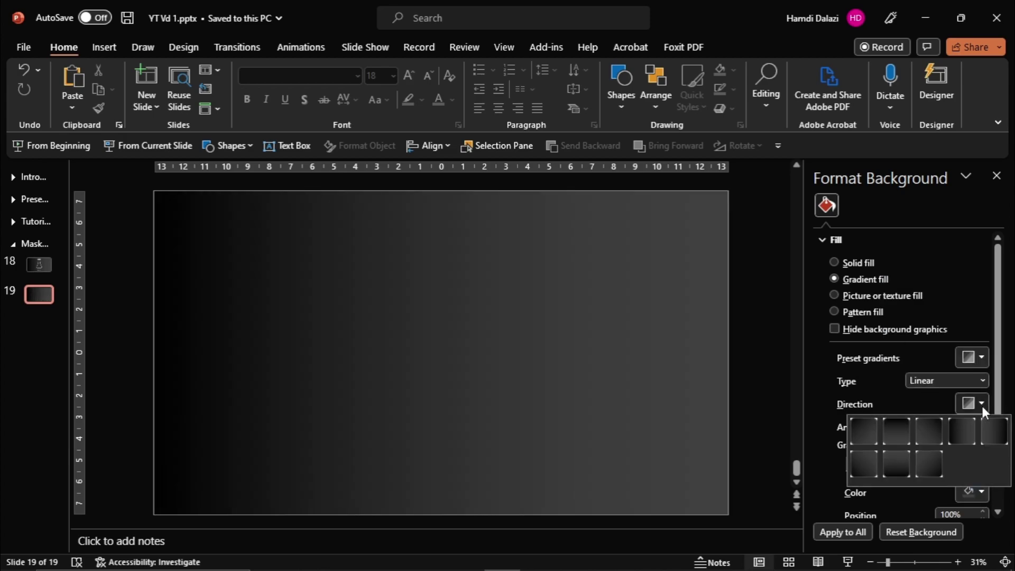
pyautogui.click(980, 404)
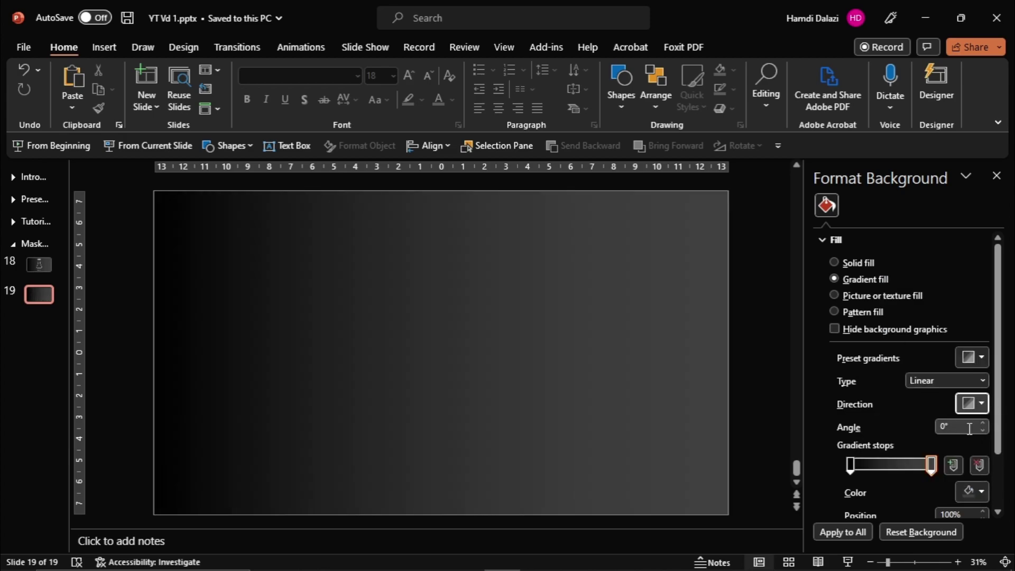
pyautogui.click(996, 175)
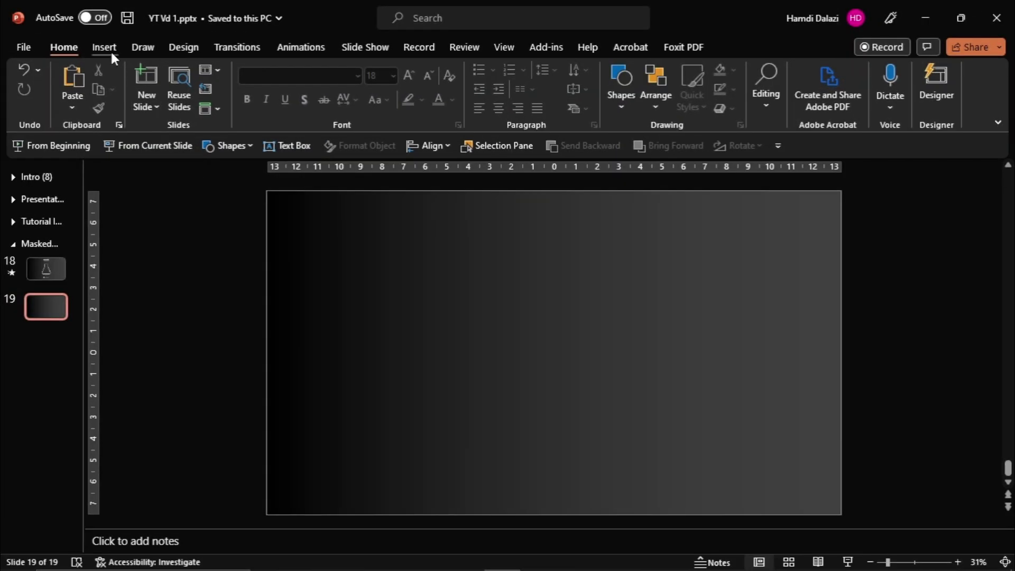
# Step: Insert the conical flask icon from a 'science' icon search, then enlarge and position it
pyautogui.click(111, 51)
pyautogui.click(310, 93)
pyautogui.write('sc')
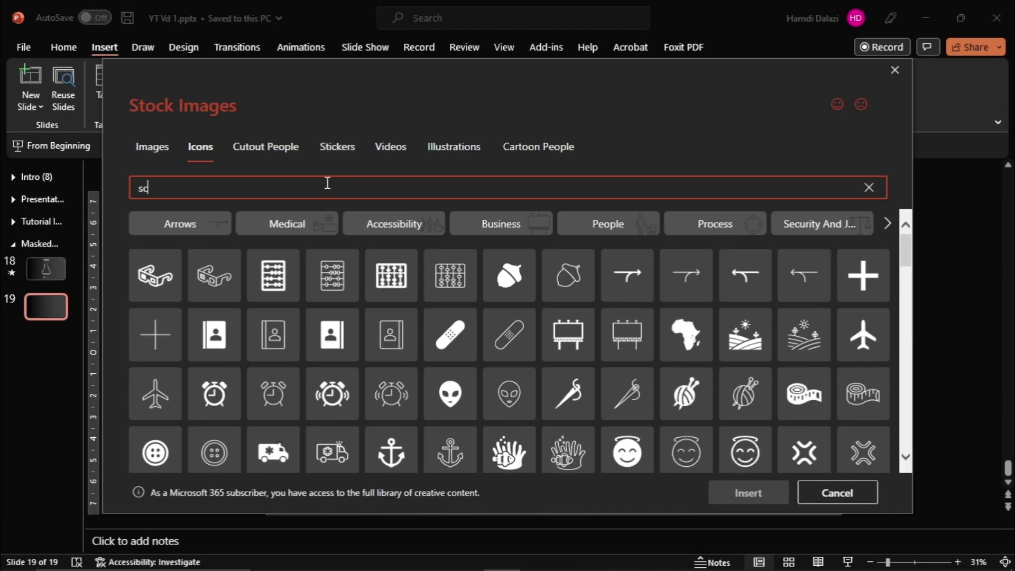
pyautogui.write('ience')
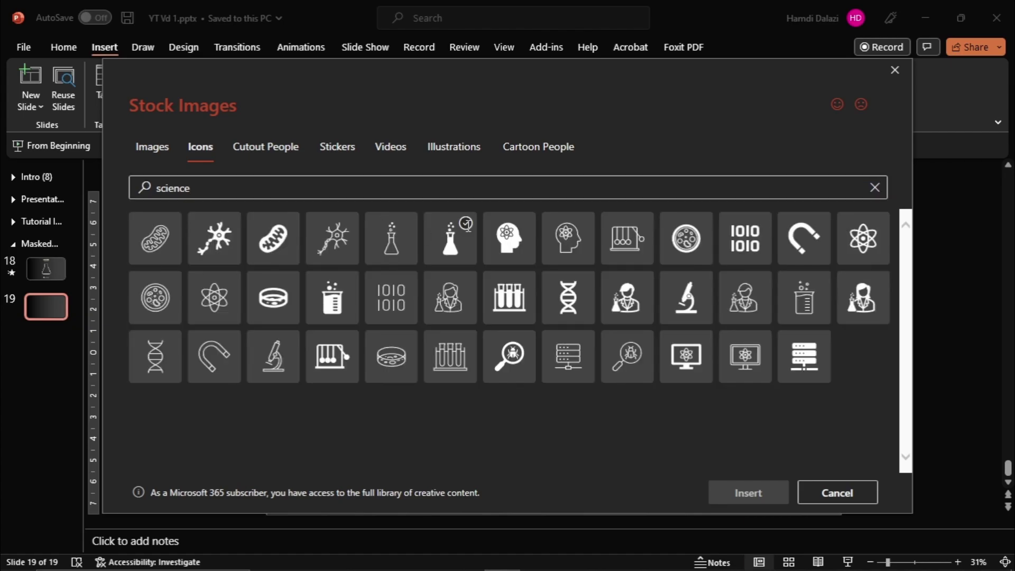
pyautogui.click(450, 237)
pyautogui.click(745, 490)
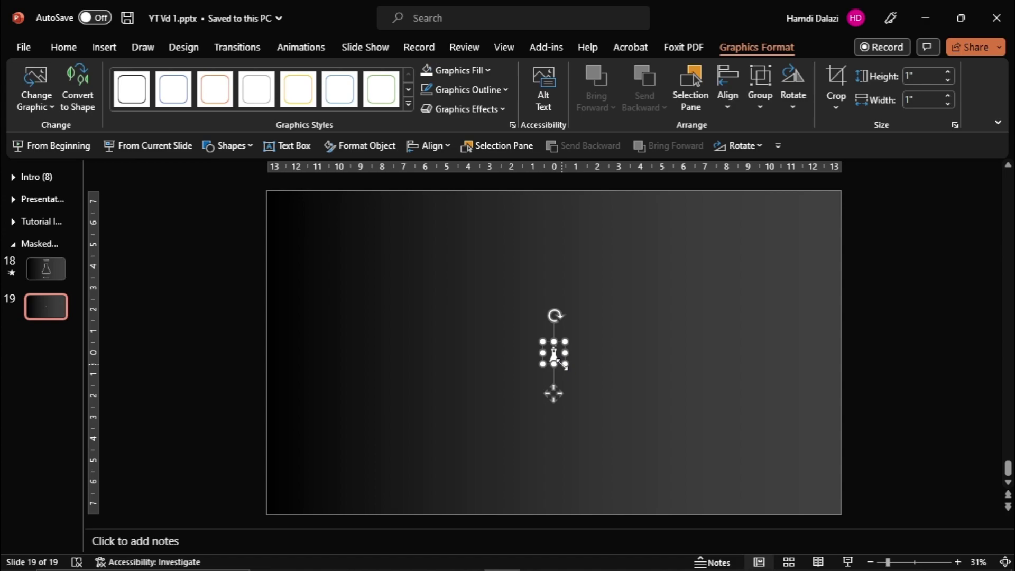
pyautogui.moveTo(542, 342)
pyautogui.mouseDown()
pyautogui.moveTo(696, 467)
pyautogui.moveTo(698, 496)
pyautogui.mouseUp()
pyautogui.moveTo(627, 453); pyautogui.dragTo(548, 383)
# Step: Convert the flask icon into shapes and draw a rectangle over the flask's neck
pyautogui.hotkey('ctrl', 'shift', 'g')
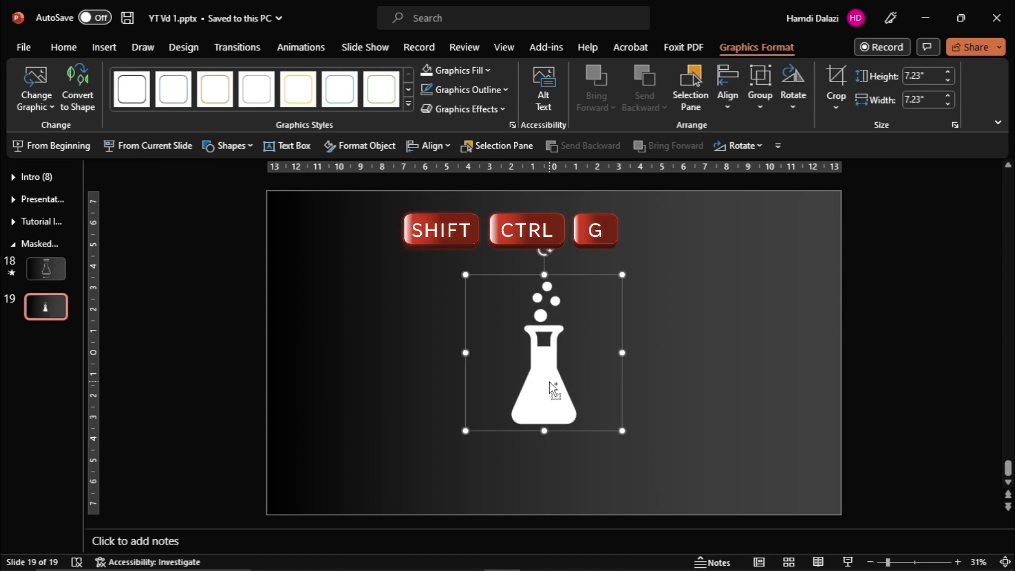
pyautogui.click(482, 334)
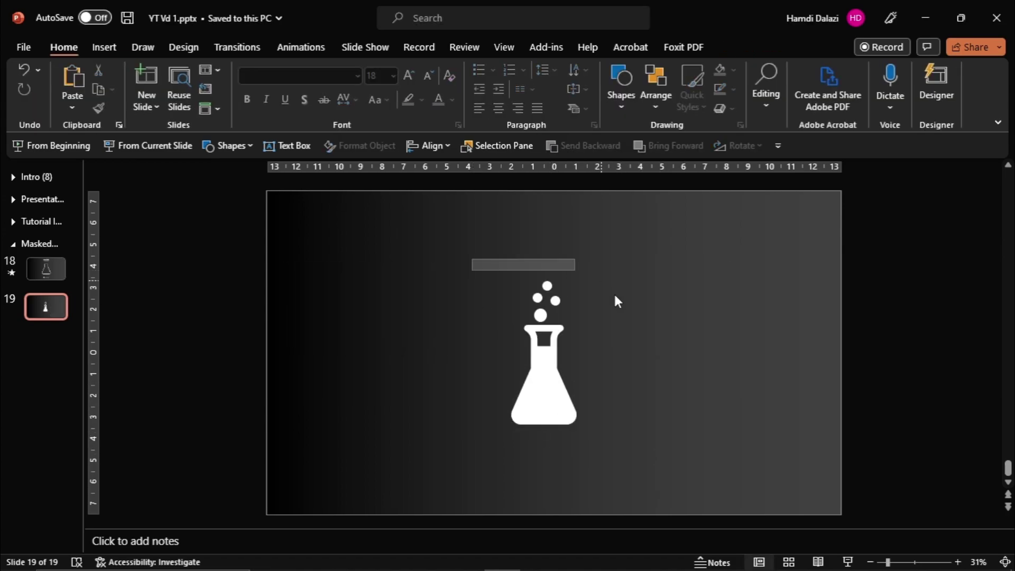
pyautogui.click(617, 346)
pyautogui.click(228, 145)
pyautogui.click(253, 185)
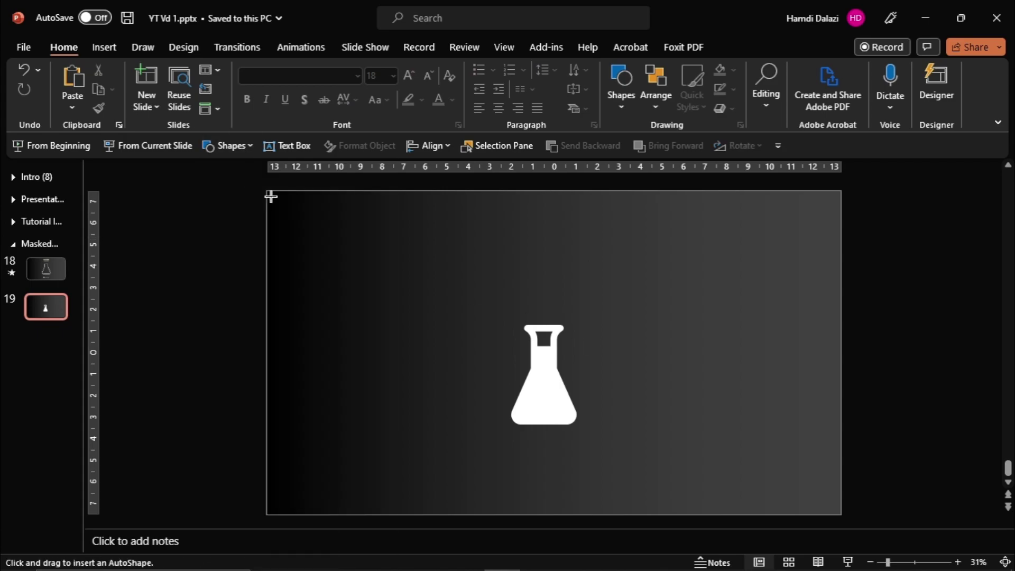
pyautogui.moveTo(472, 298); pyautogui.dragTo(589, 346)
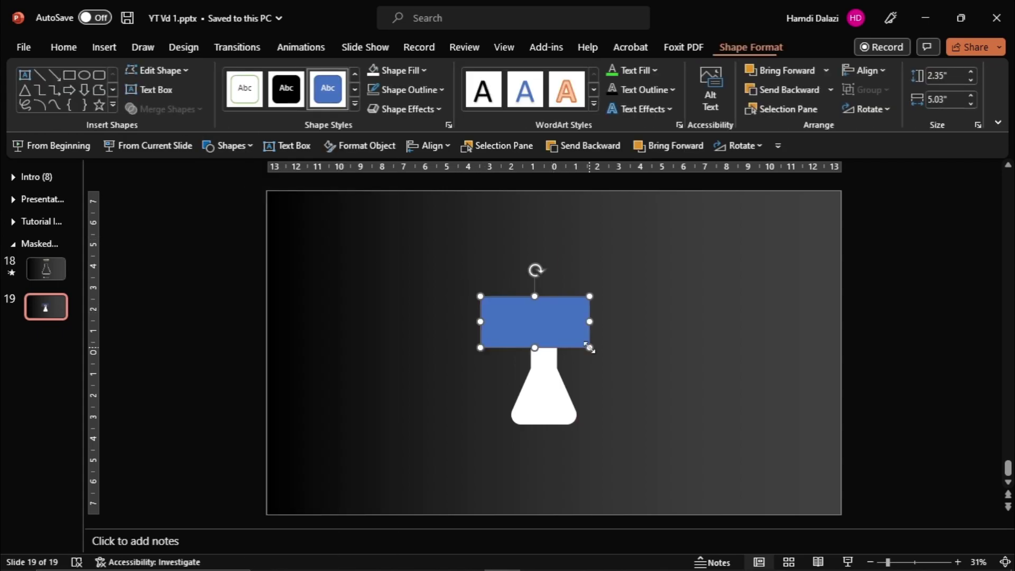
pyautogui.keyDown('ctrl'); pyautogui.scroll(5, 589, 346); pyautogui.keyUp('ctrl')
pyautogui.moveTo(592, 395); pyautogui.dragTo(605, 397)
# Step: Subtract the rectangle from the flask with Merge Shapes > Subtract
pyautogui.click(593, 473)
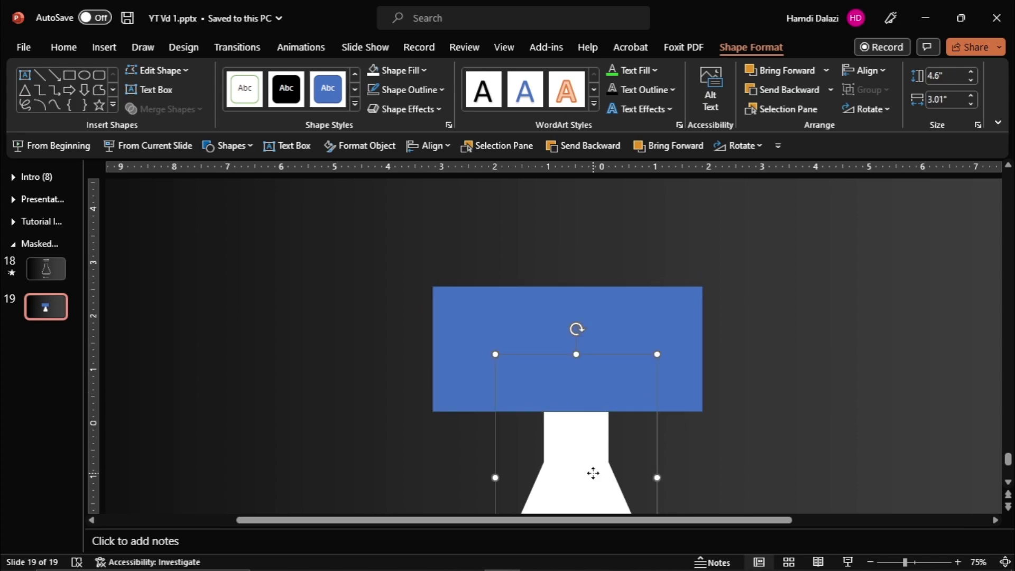
pyautogui.click(612, 297)
pyautogui.keyDown('shift'); pyautogui.click(582, 462); pyautogui.keyUp('shift')
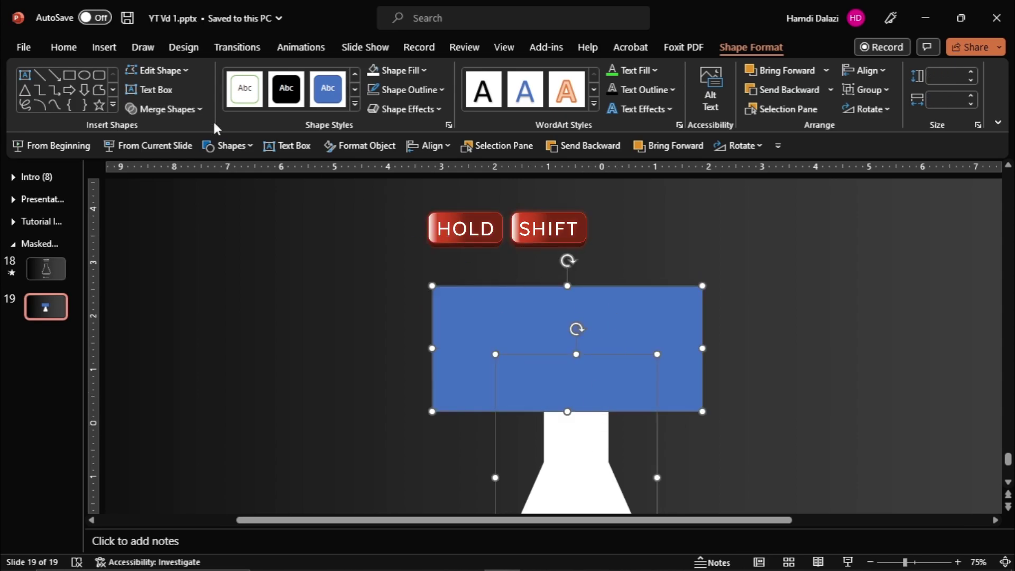
pyautogui.click(163, 109)
pyautogui.click(189, 210)
# Step: Resize the flask to 7.02 by 5.99 inches and centre it horizontally and vertically
pyautogui.scroll(-5, 619, 417)
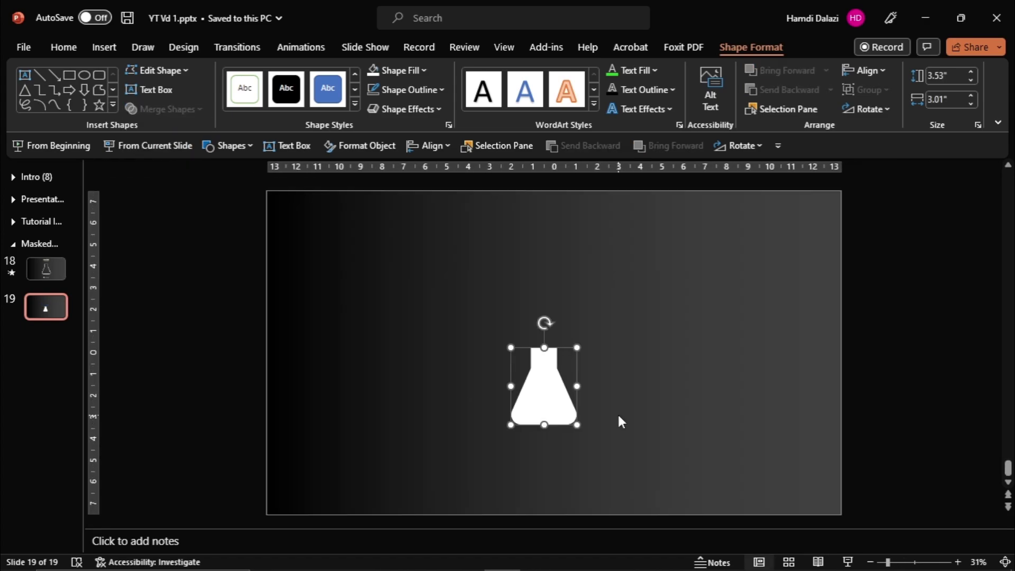
pyautogui.moveTo(575, 347); pyautogui.dragTo(639, 322)
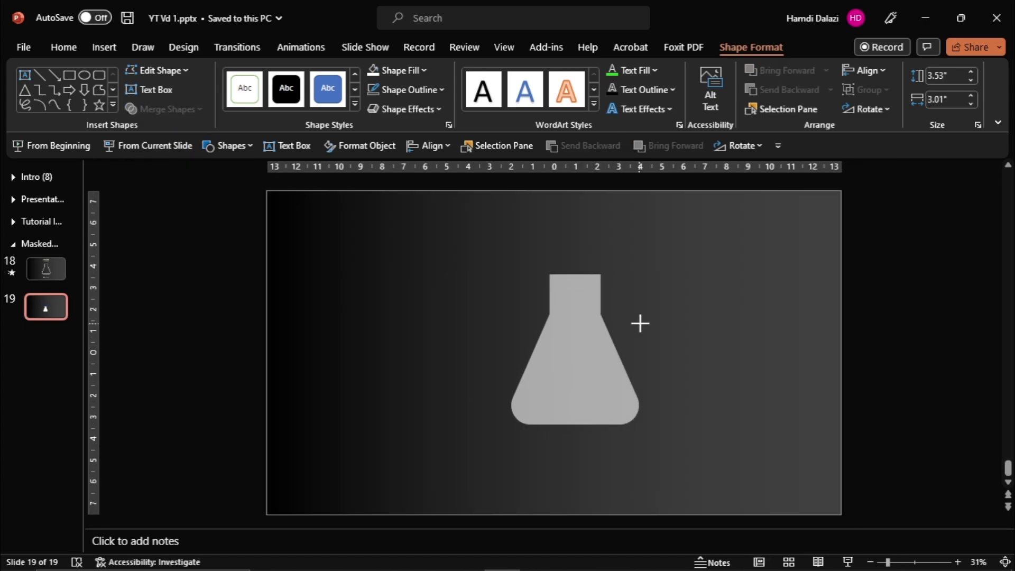
pyautogui.click(429, 145)
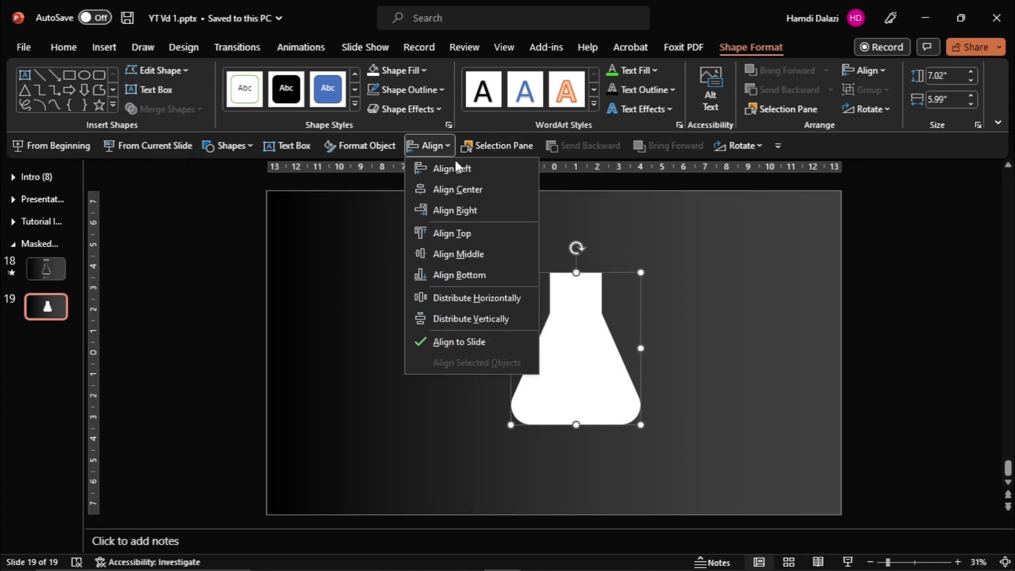
pyautogui.click(457, 189)
pyautogui.click(429, 146)
pyautogui.click(484, 254)
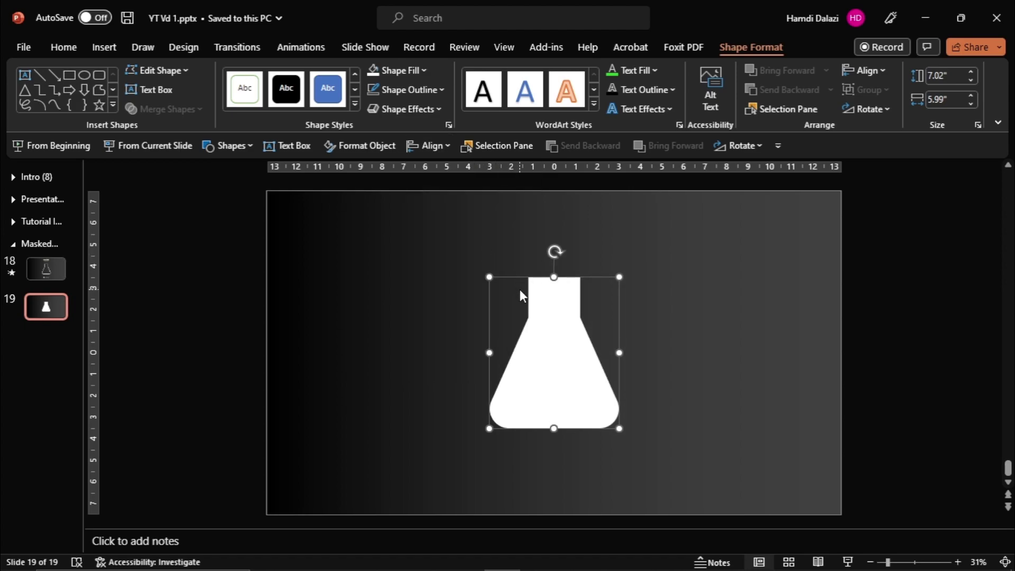
# Step: Remove the flask's fill and give it a white outline
pyautogui.click(401, 70)
pyautogui.click(406, 275)
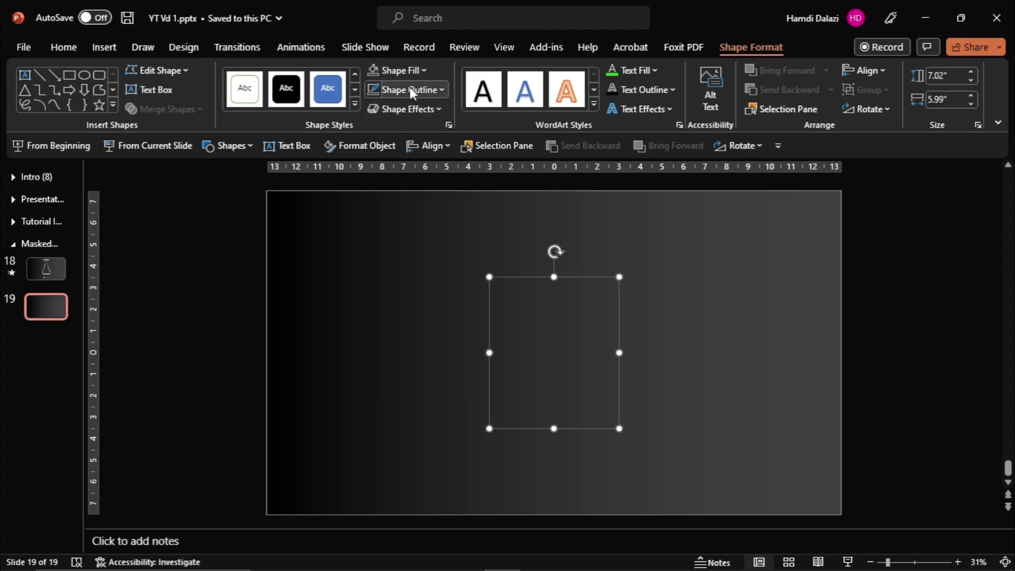
pyautogui.click(410, 89)
pyautogui.click(372, 128)
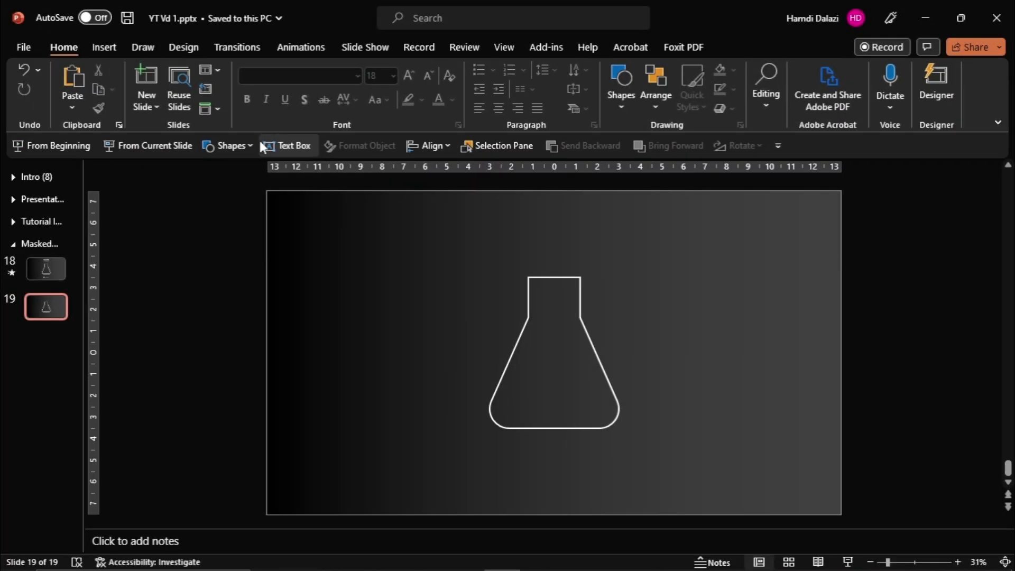
pyautogui.click(249, 145)
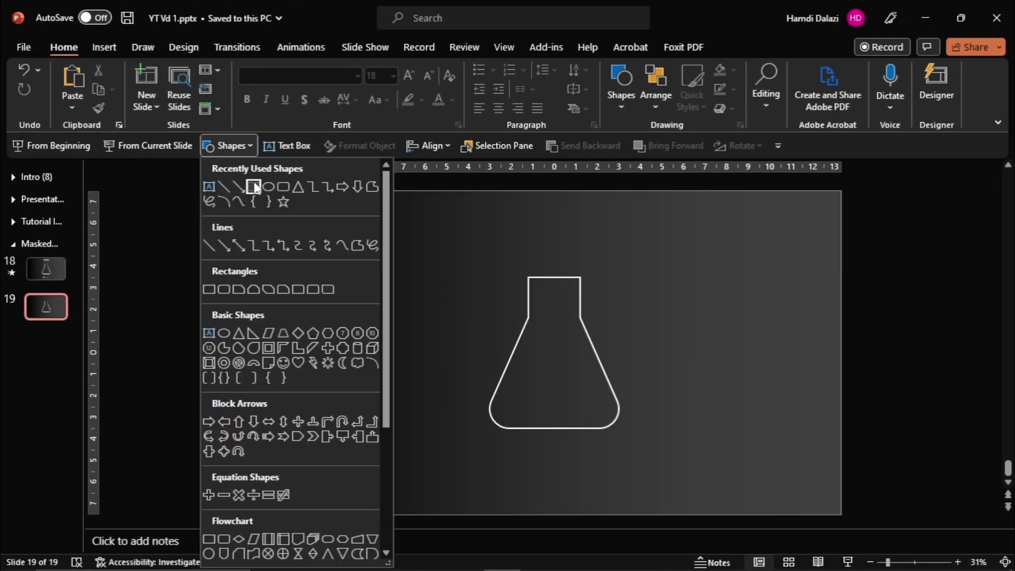
# Step: Draw a rectangle covering the whole slide
pyautogui.click(255, 187)
pyautogui.moveTo(267, 190)
pyautogui.mouseDown()
pyautogui.moveTo(433, 254)
pyautogui.moveTo(846, 520)
pyautogui.mouseUp()
pyautogui.scroll(-3, 766, 463)
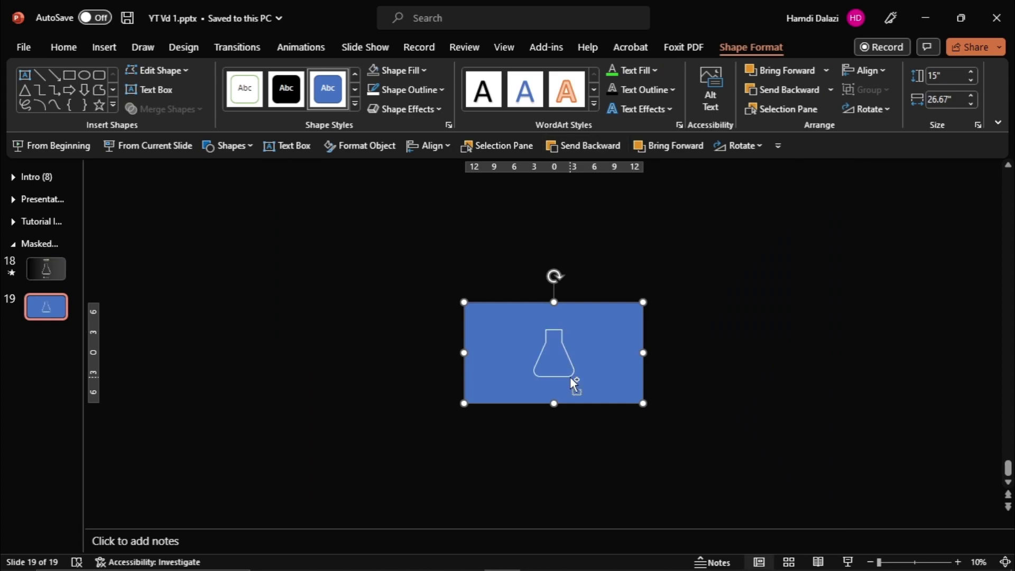
pyautogui.scroll(3, 573, 384)
pyautogui.press('Escape')
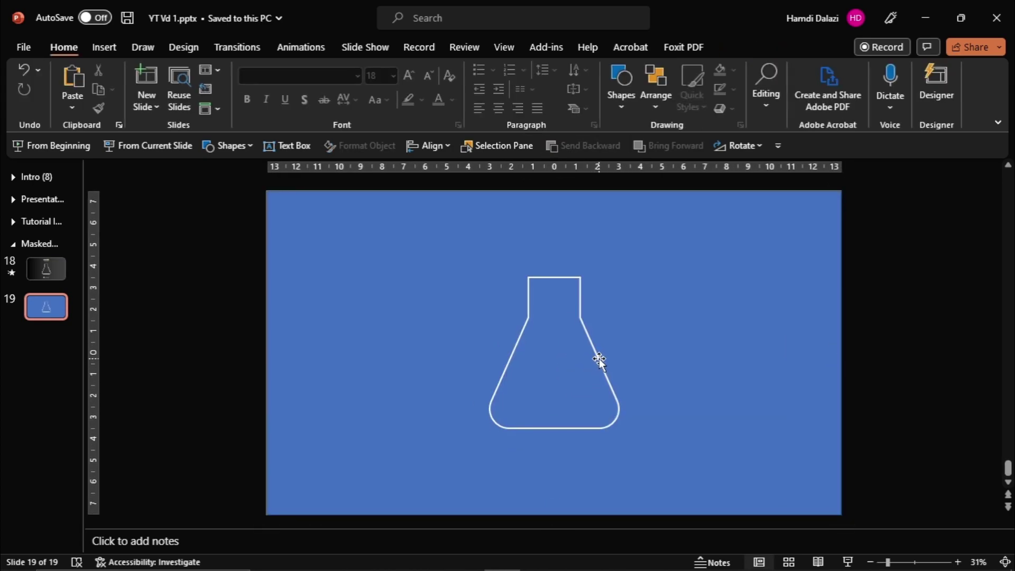
# Step: Fragment the flask against the slide-sized rectangle with Merge Shapes > Fragment
pyautogui.click(597, 362)
pyautogui.scroll(1, 723, 323)
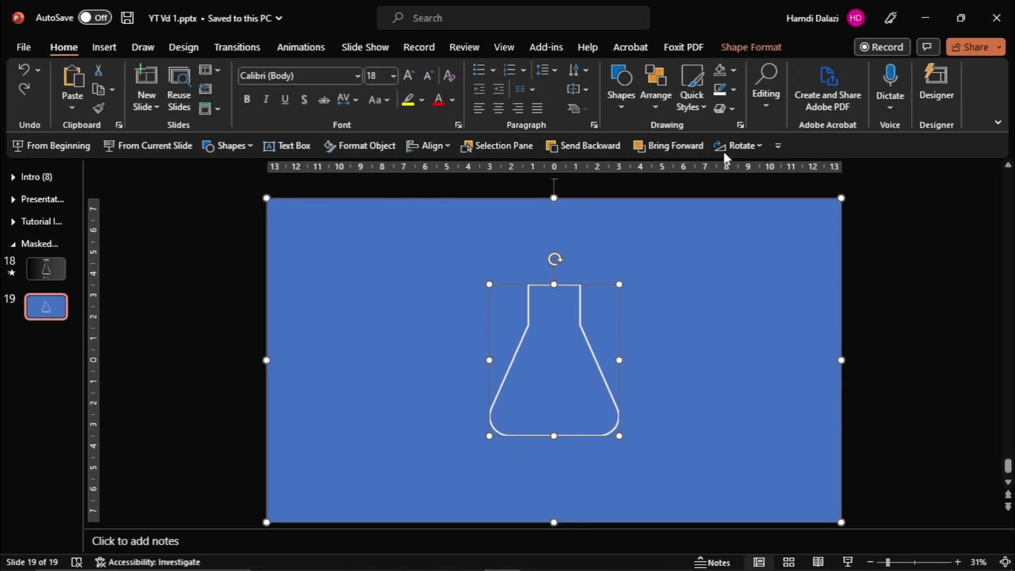
pyautogui.click(729, 50)
pyautogui.click(193, 113)
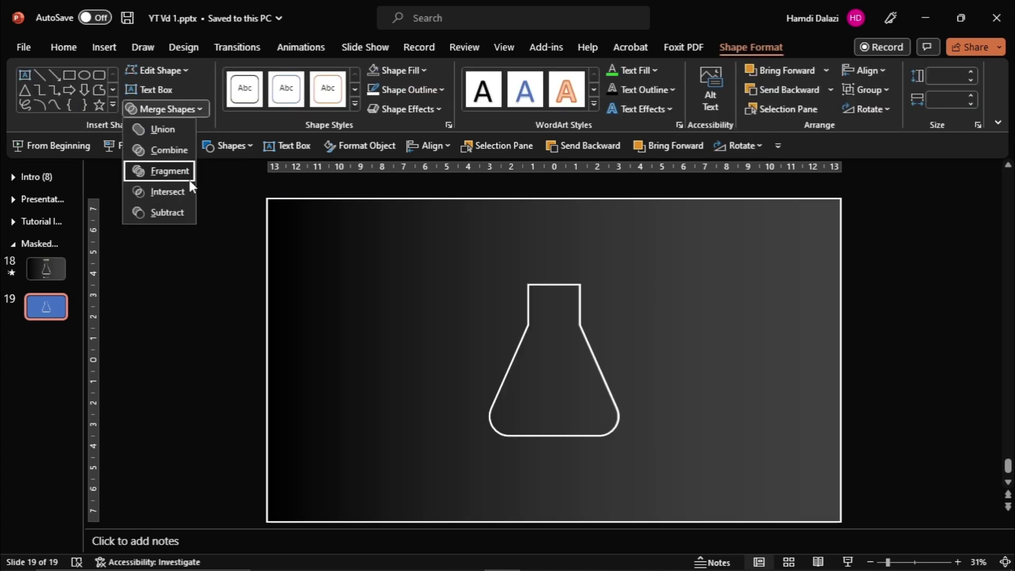
pyautogui.click(188, 178)
# Step: Give the slide-sized piece a slide background fill and no outline
pyautogui.click(515, 146)
pyautogui.click(765, 289)
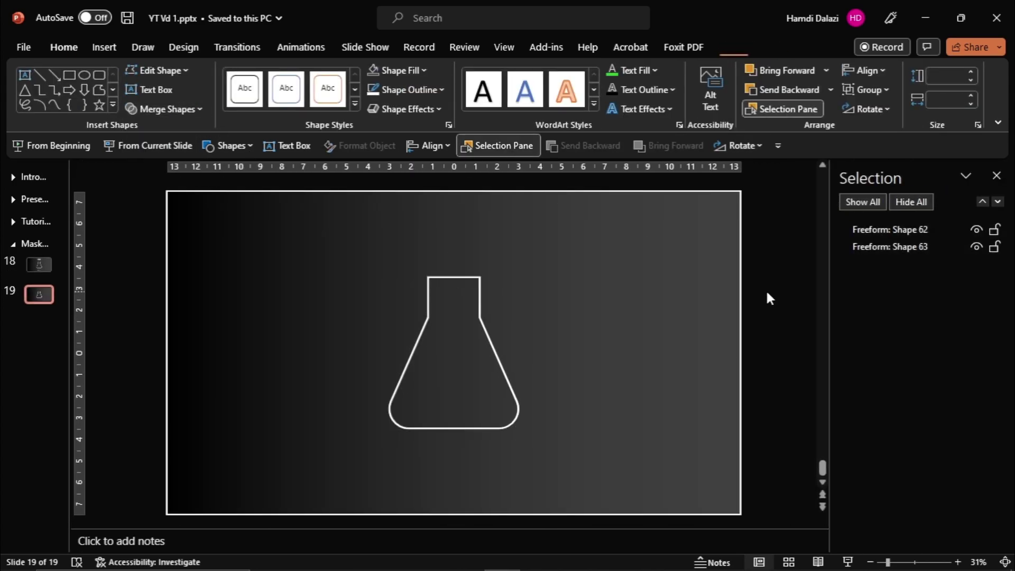
pyautogui.click(882, 246)
pyautogui.click(877, 230)
pyautogui.click(359, 146)
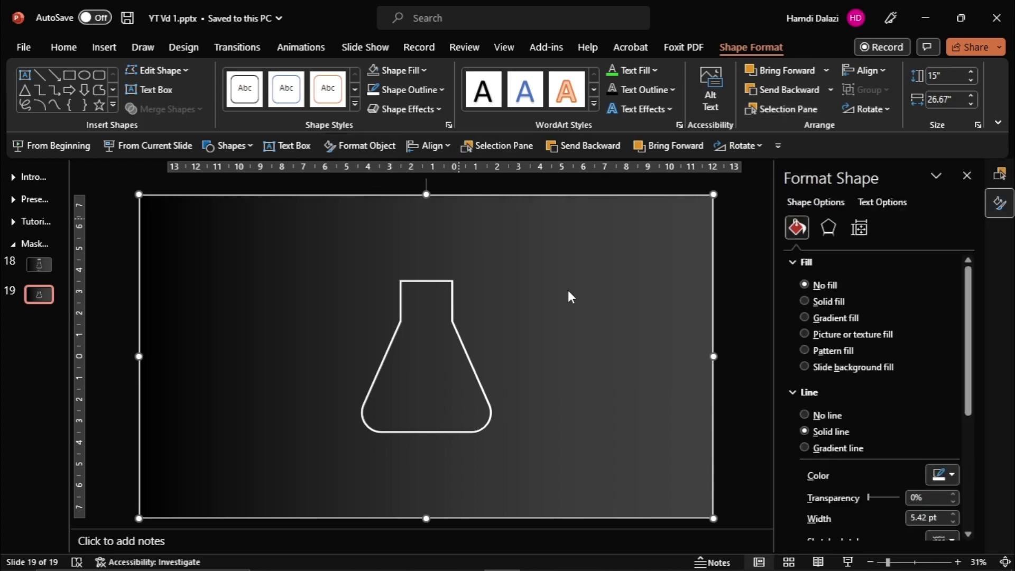
pyautogui.click(804, 415)
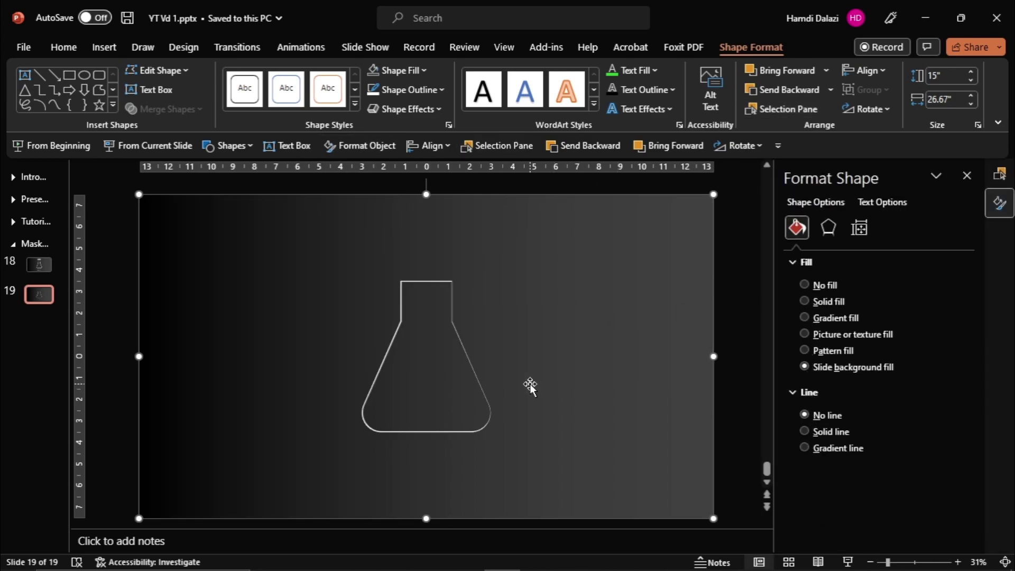
pyautogui.scroll(-1, 530, 384)
pyautogui.scroll(-2, 530, 382)
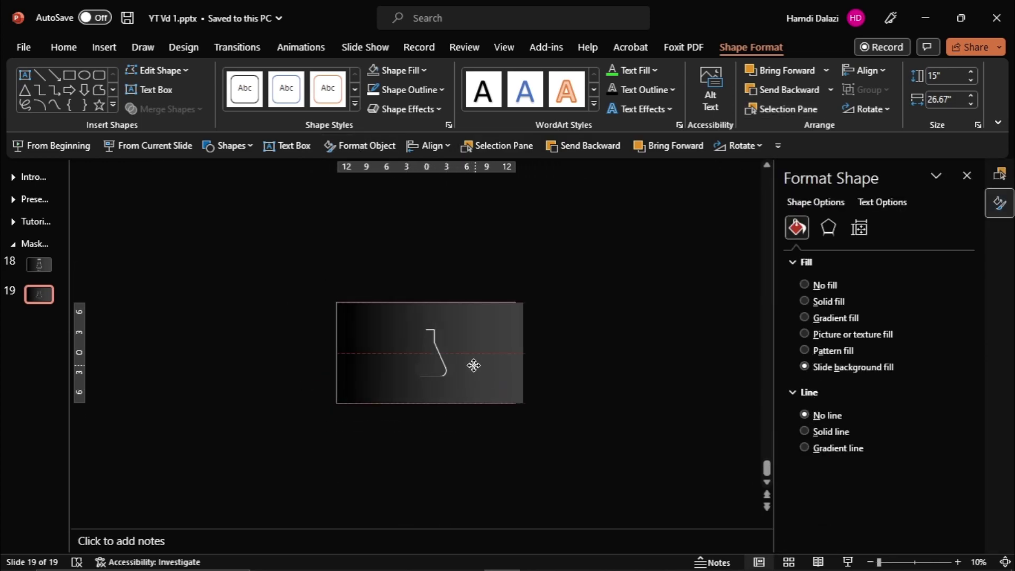
pyautogui.scroll(3, 474, 374)
# Step: Bring the flask outline forward in front of the background piece
pyautogui.click(999, 173)
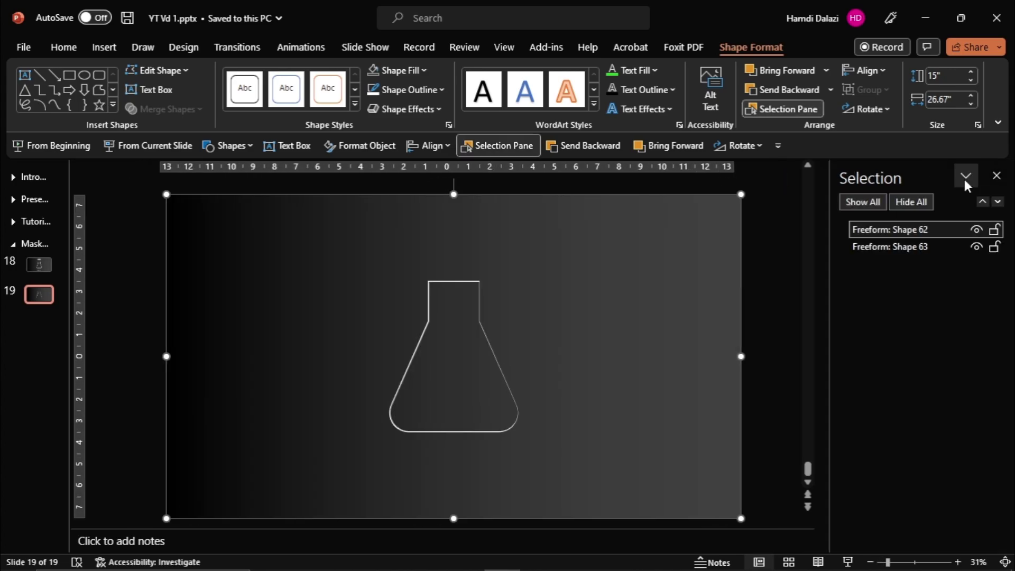
pyautogui.click(922, 244)
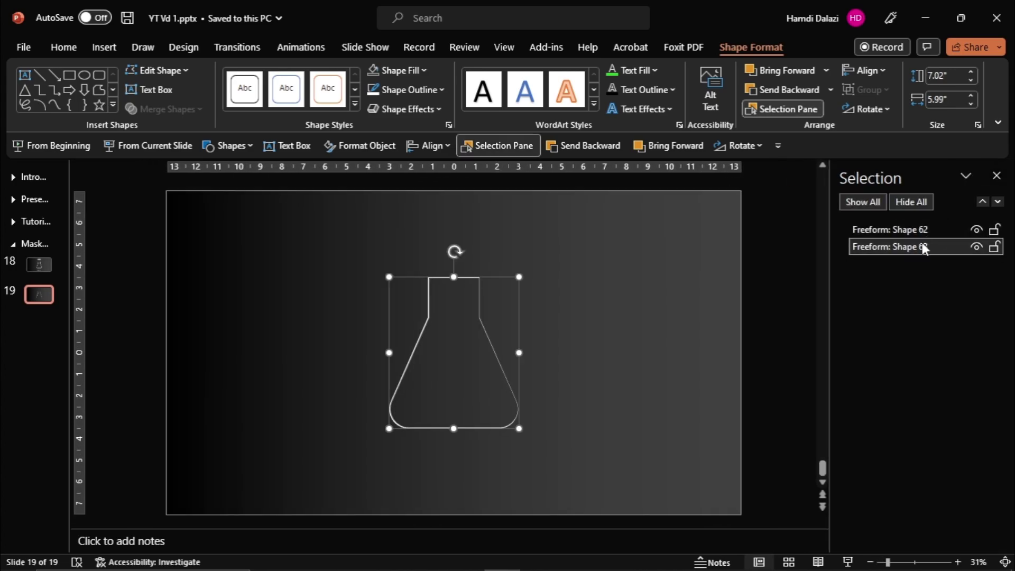
pyautogui.click(647, 145)
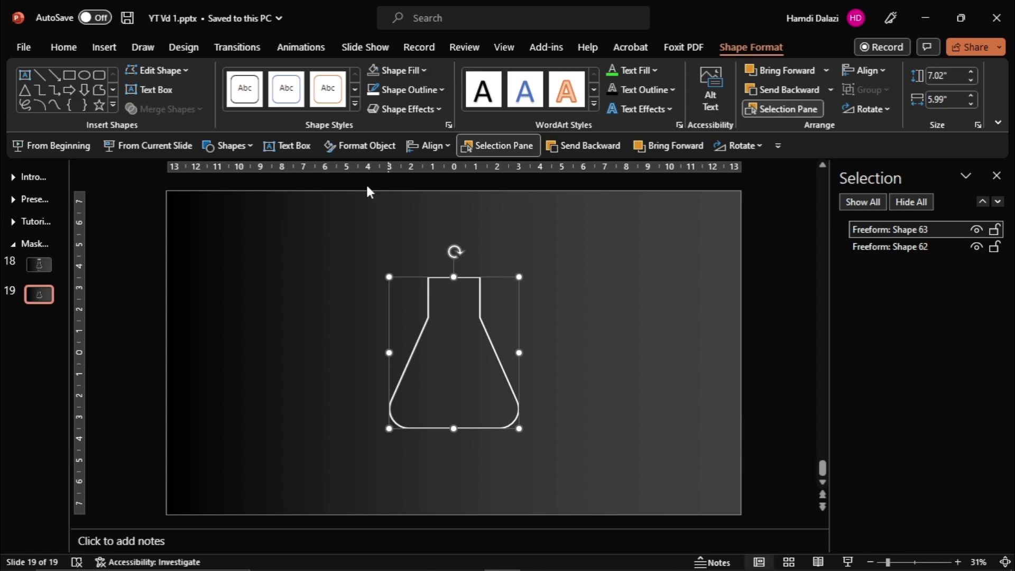
pyautogui.click(228, 145)
pyautogui.click(274, 187)
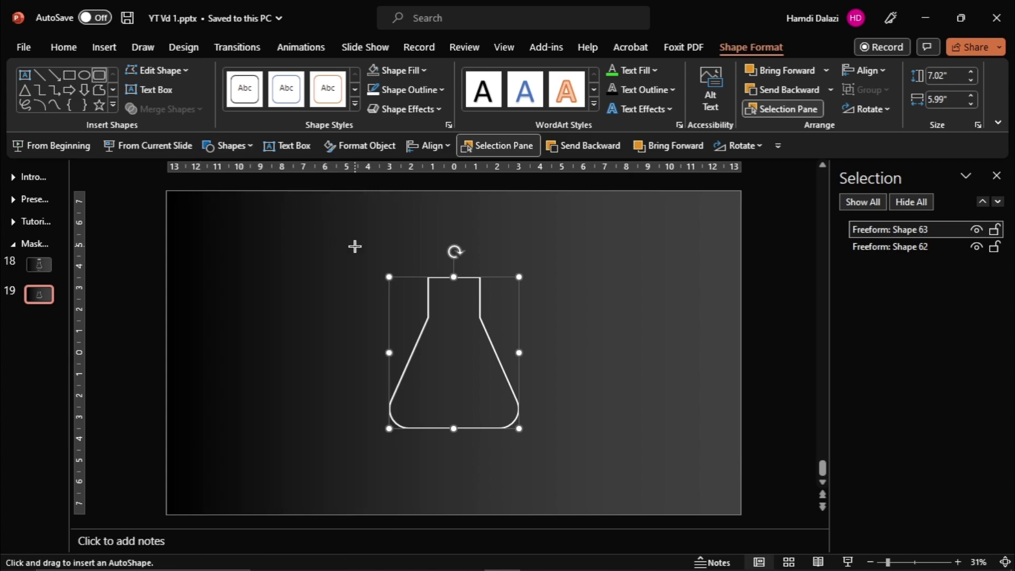
# Step: Draw a rounded bar atop the flask neck, remove its outline, and slim it to 0.17 inch
pyautogui.moveTo(413, 254); pyautogui.dragTo(463, 275)
pyautogui.scroll(5, 463, 275)
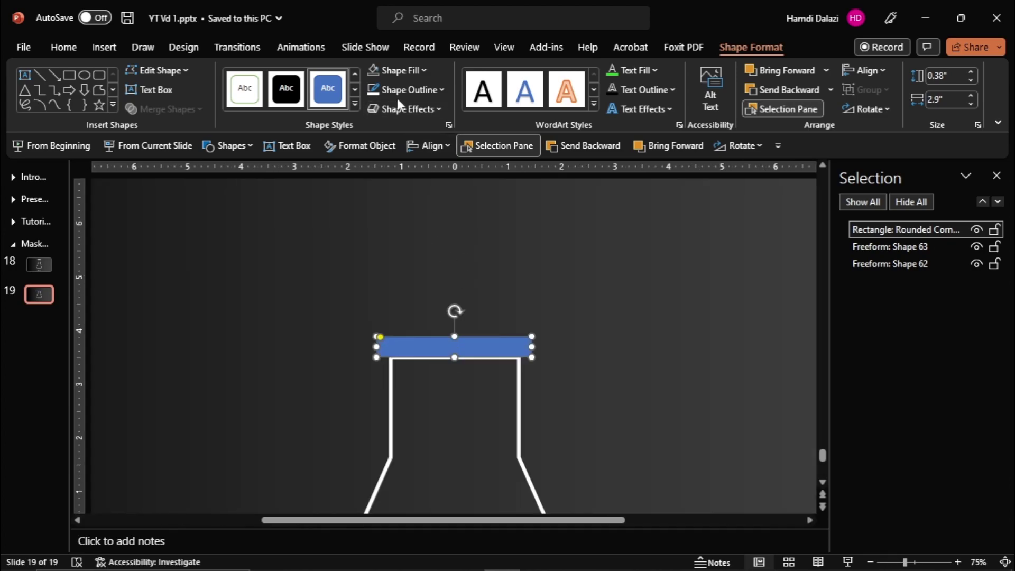
pyautogui.click(442, 90)
pyautogui.click(406, 290)
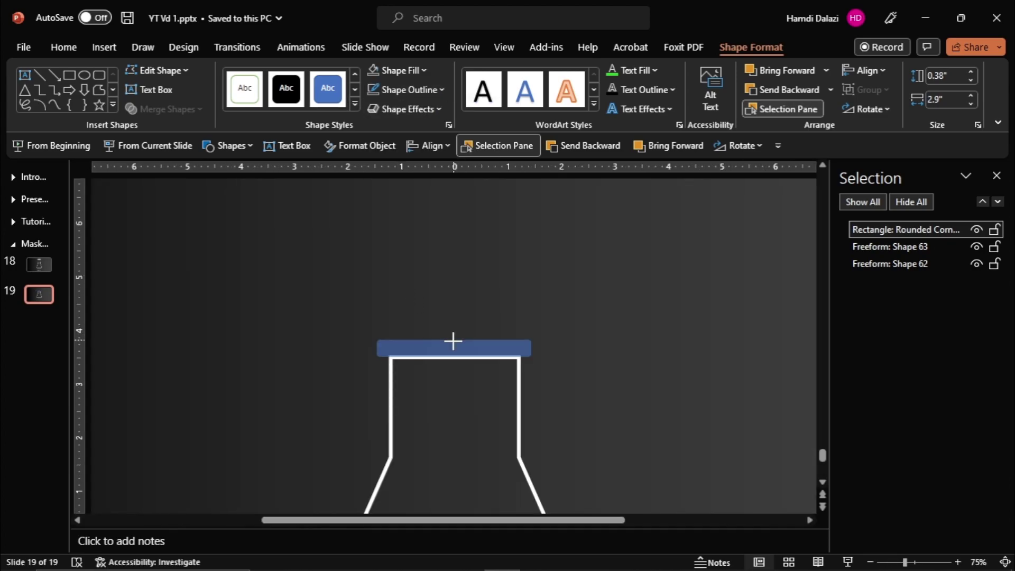
pyautogui.moveTo(453, 341); pyautogui.dragTo(453, 347)
pyautogui.scroll(5, 490, 357)
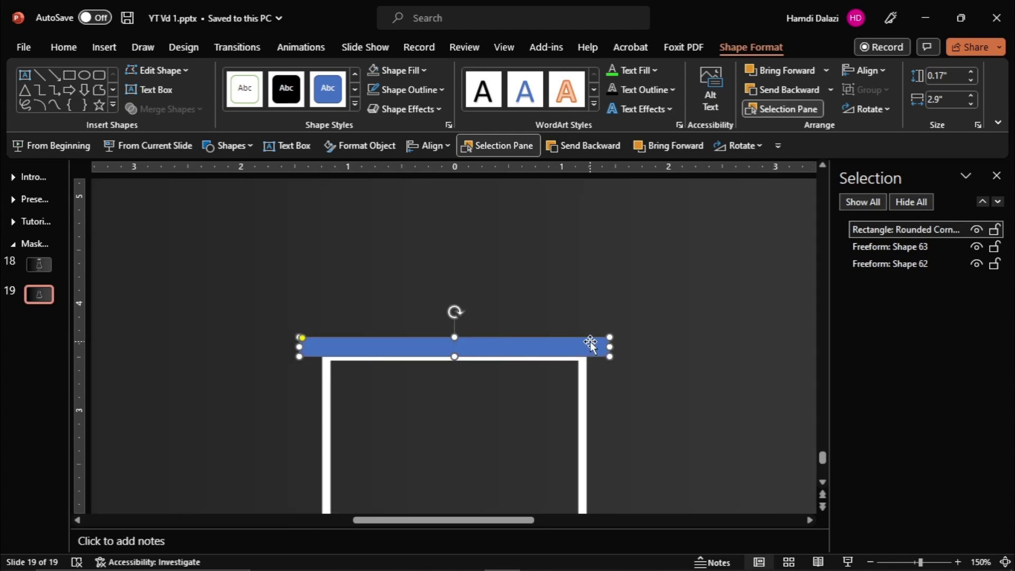
pyautogui.moveTo(610, 346); pyautogui.dragTo(577, 347)
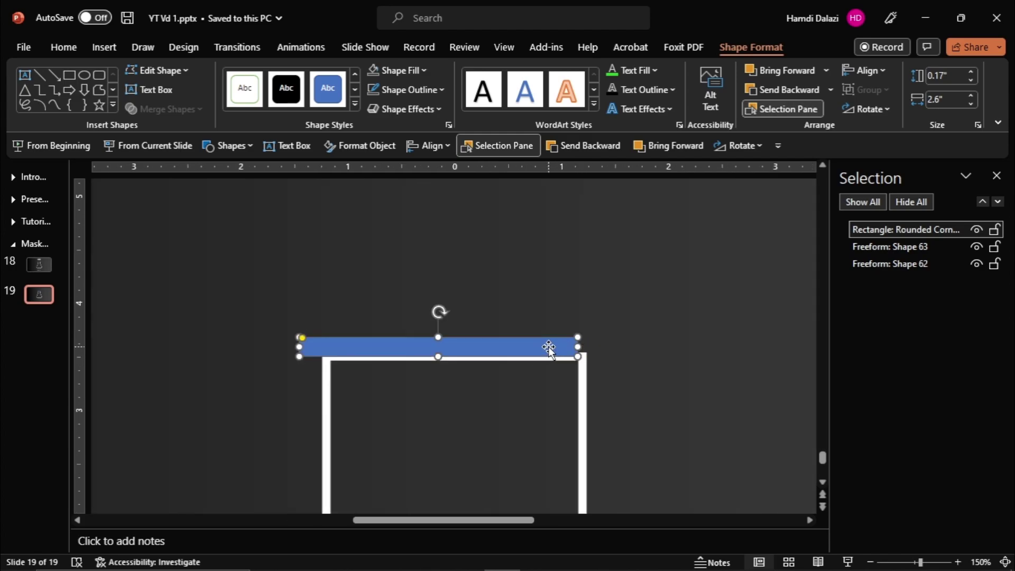
# Step: Centre the cap bar horizontally on the slide and fill it white
pyautogui.click(449, 146)
pyautogui.click(459, 185)
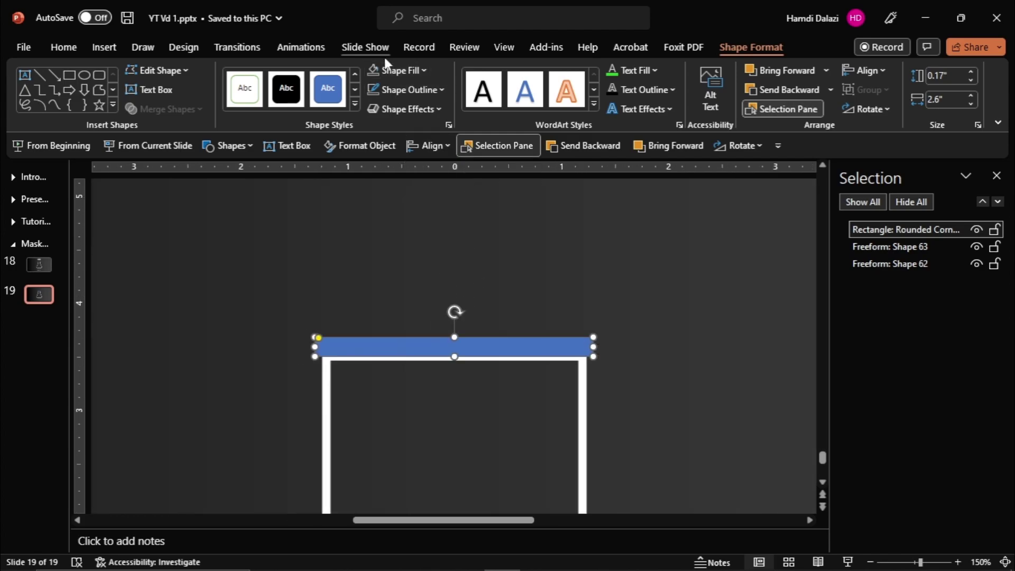
pyautogui.click(392, 71)
pyautogui.click(377, 100)
pyautogui.click(476, 250)
pyautogui.keyDown('ctrl'); pyautogui.scroll(-5, 484, 318); pyautogui.keyUp('ctrl')
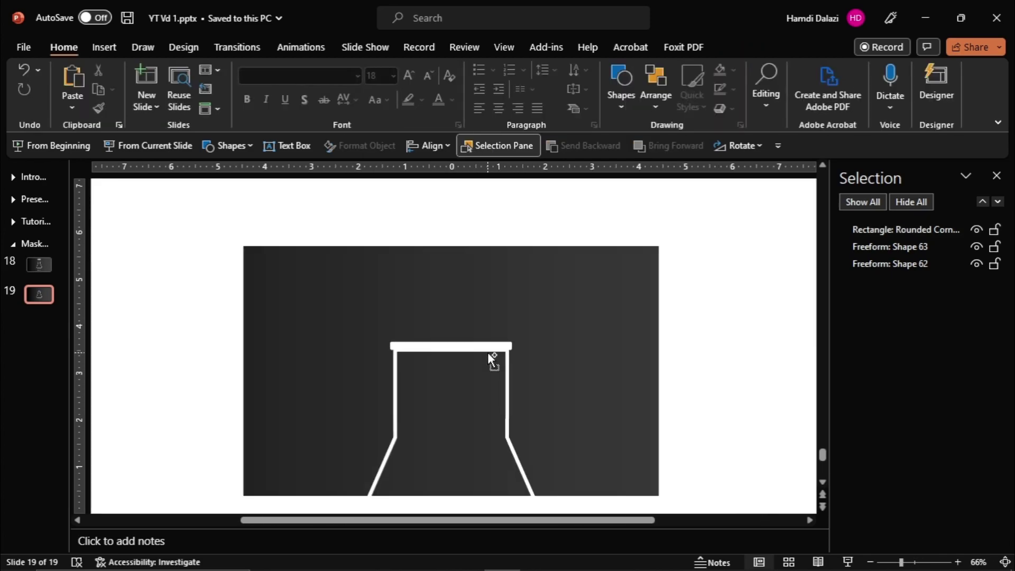
pyautogui.keyDown('ctrl'); pyautogui.scroll(-3, 489, 357); pyautogui.keyUp('ctrl')
pyautogui.click(480, 270)
# Step: Group the cap bar with the flask as 'Conical Flask' and rename Freeform Shape 62 'Mask'
pyautogui.keyDown('ctrl'); pyautogui.click(479, 290); pyautogui.keyUp('ctrl')
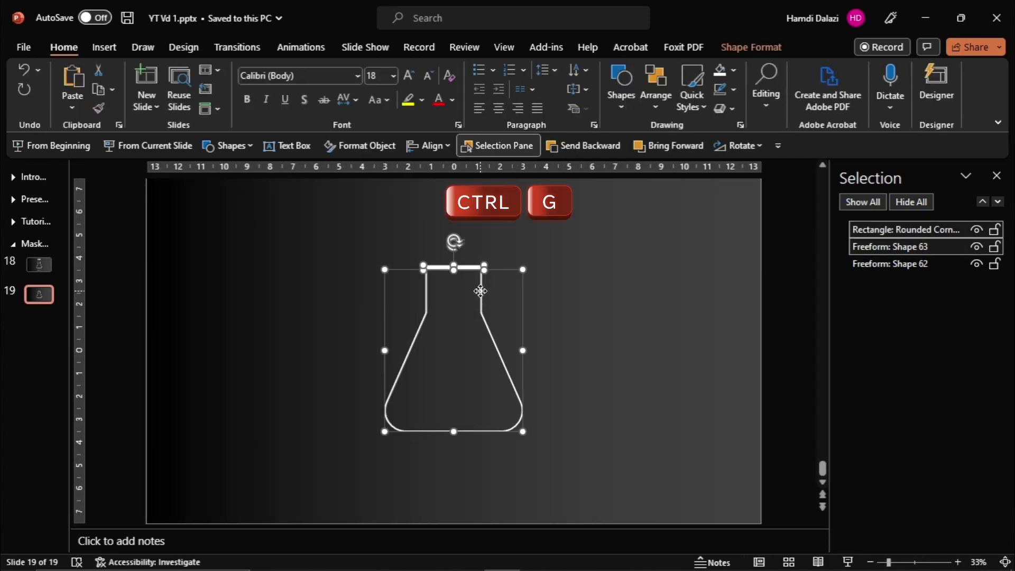
pyautogui.hotkey('ctrl', 'g')
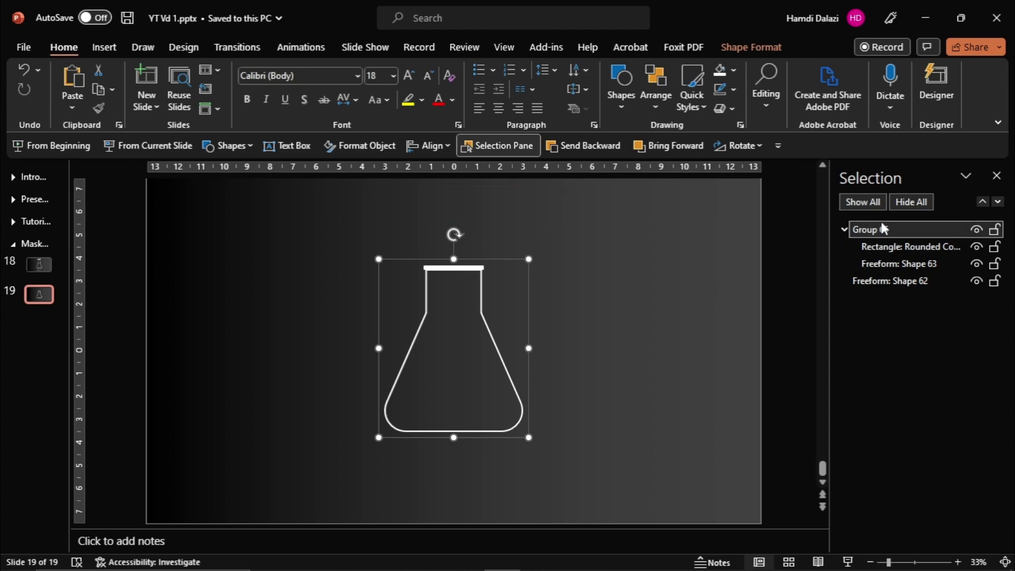
pyautogui.click(883, 227)
pyautogui.write('Conical Flask')
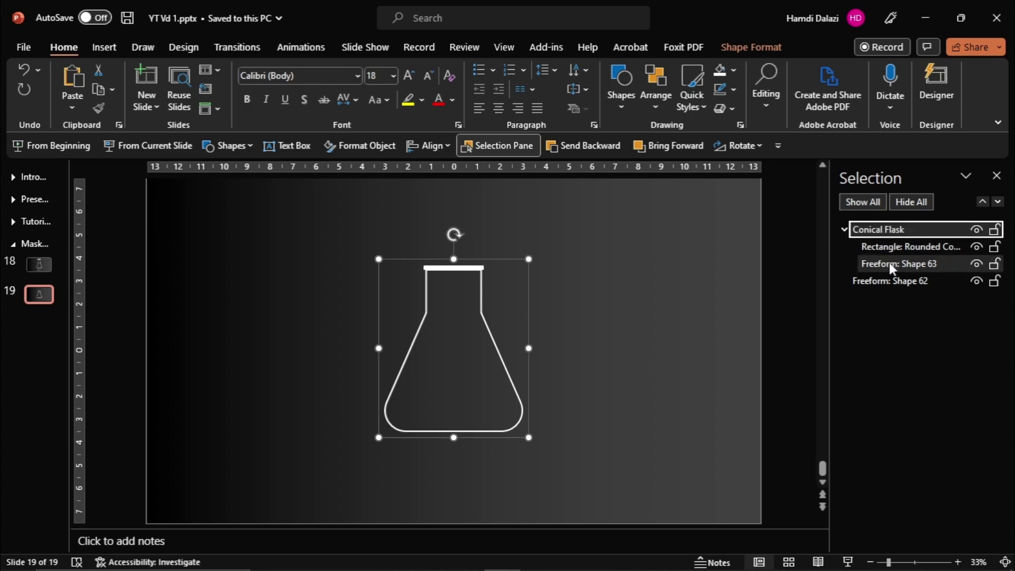
pyautogui.doubleClick(889, 280)
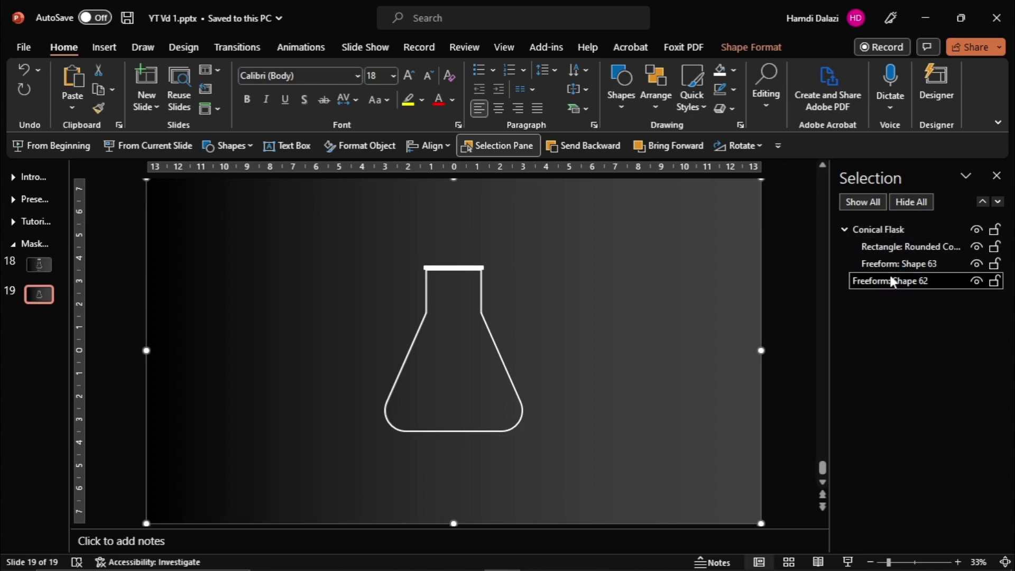
pyautogui.press('BackSpace')
pyautogui.write('Mas')
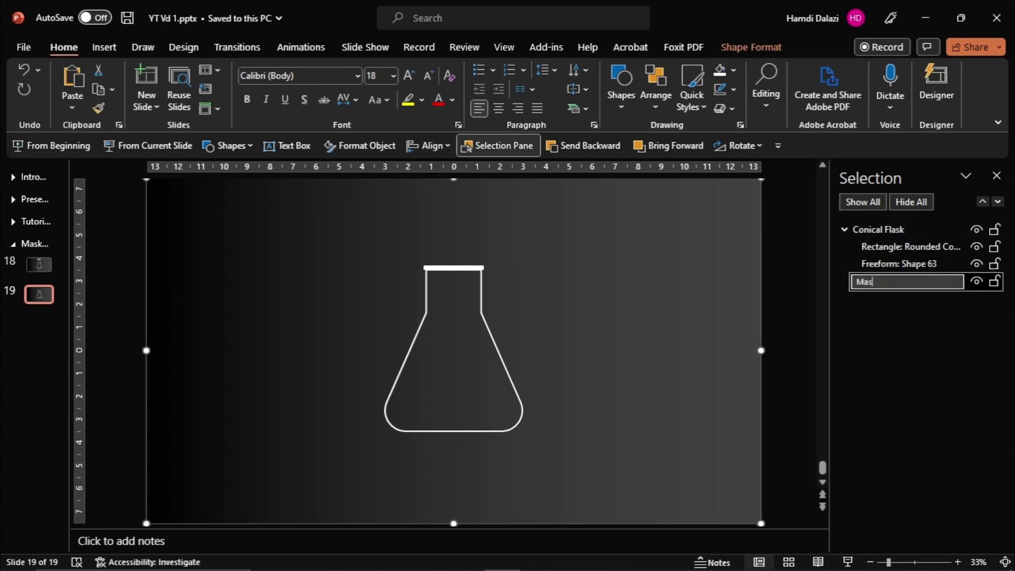
pyautogui.write('k')
pyautogui.press('Return')
pyautogui.scroll(-1, 636, 359)
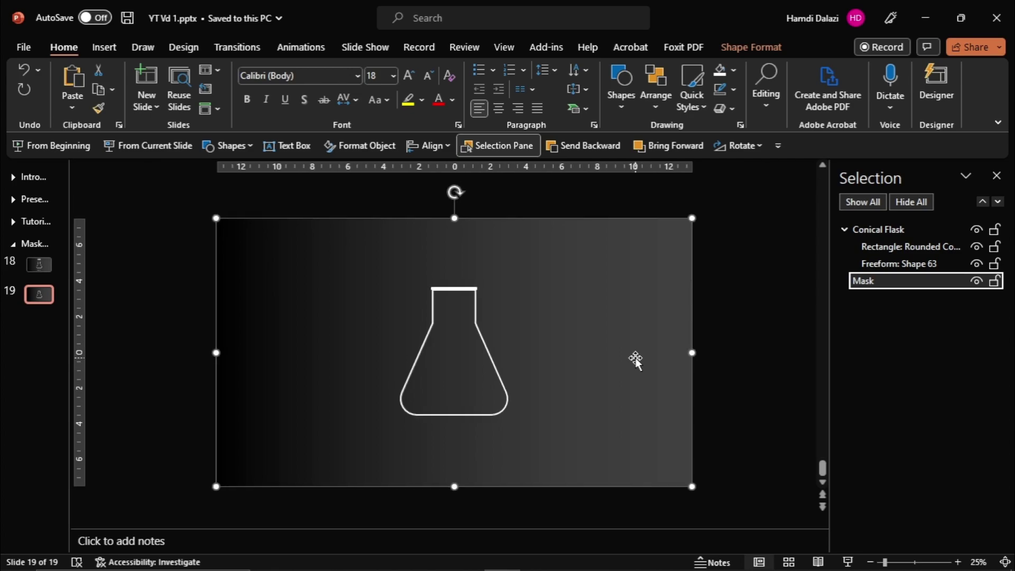
pyautogui.press('Escape')
# Step: Test the mask with a temporary rectangle sent behind it, delete it, and return to the checklist
pyautogui.click(227, 146)
pyautogui.click(218, 192)
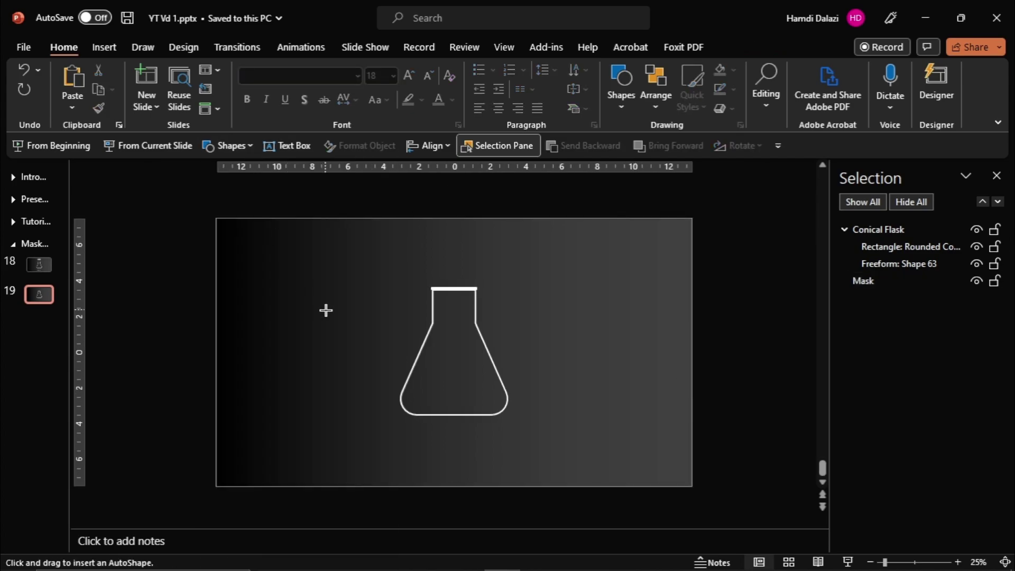
pyautogui.moveTo(332, 334)
pyautogui.mouseDown()
pyautogui.moveTo(623, 405)
pyautogui.moveTo(591, 522)
pyautogui.mouseUp()
pyautogui.click(584, 147)
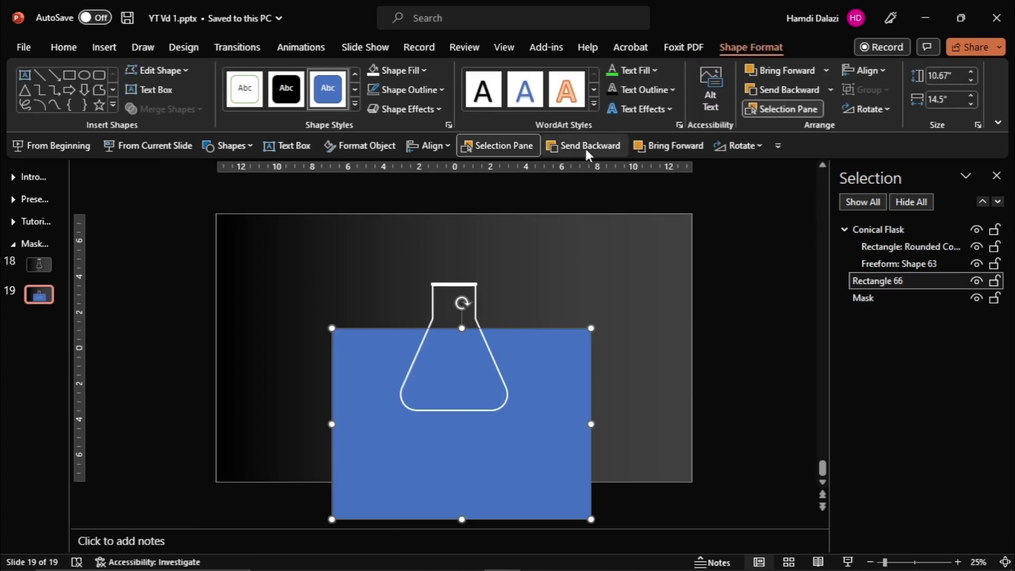
pyautogui.click(585, 147)
pyautogui.moveTo(486, 502)
pyautogui.mouseDown()
pyautogui.moveTo(485, 430)
pyautogui.moveTo(503, 518)
pyautogui.mouseUp()
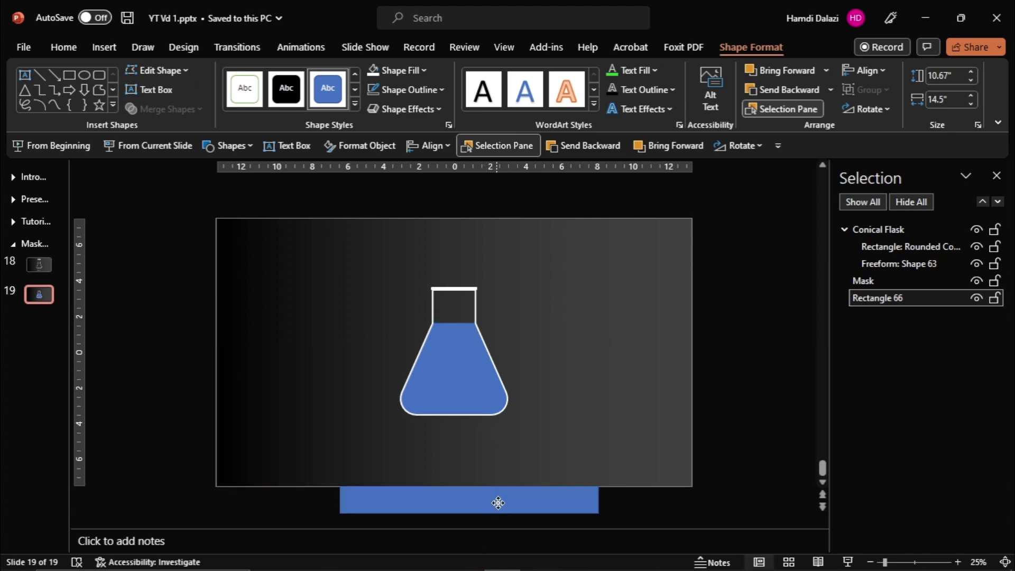
pyautogui.press('Delete')
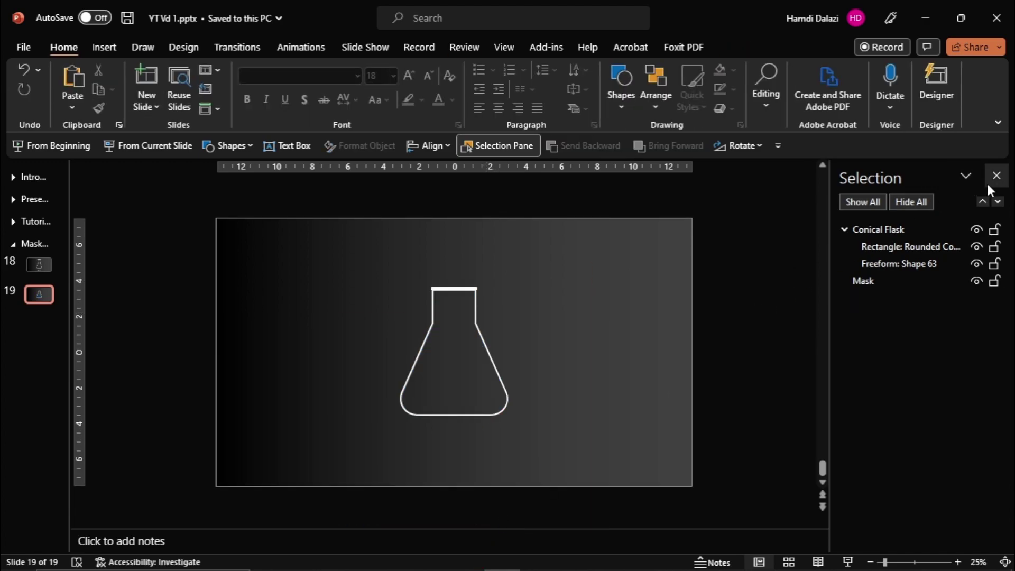
pyautogui.click(996, 176)
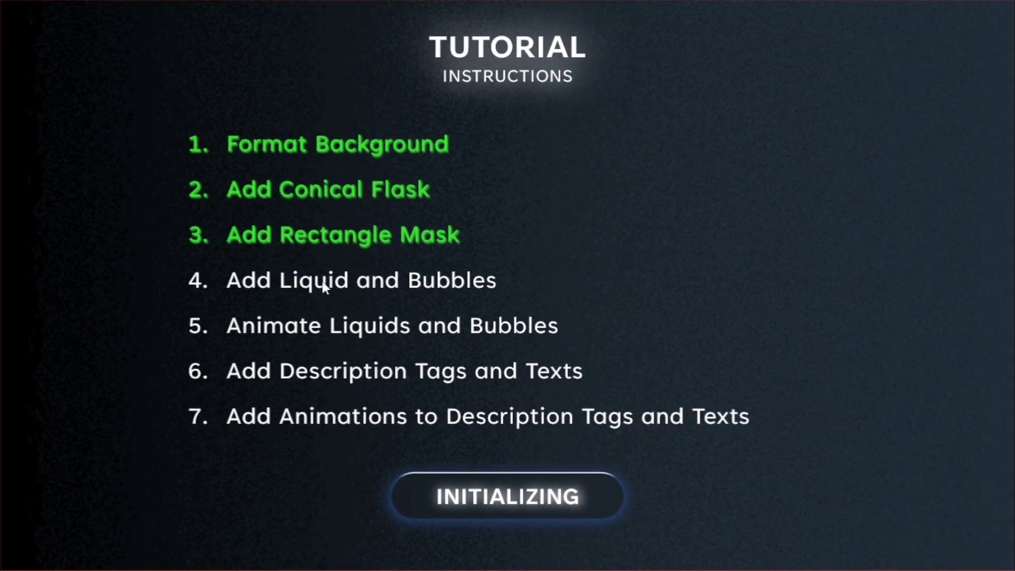
pyautogui.click(323, 285)
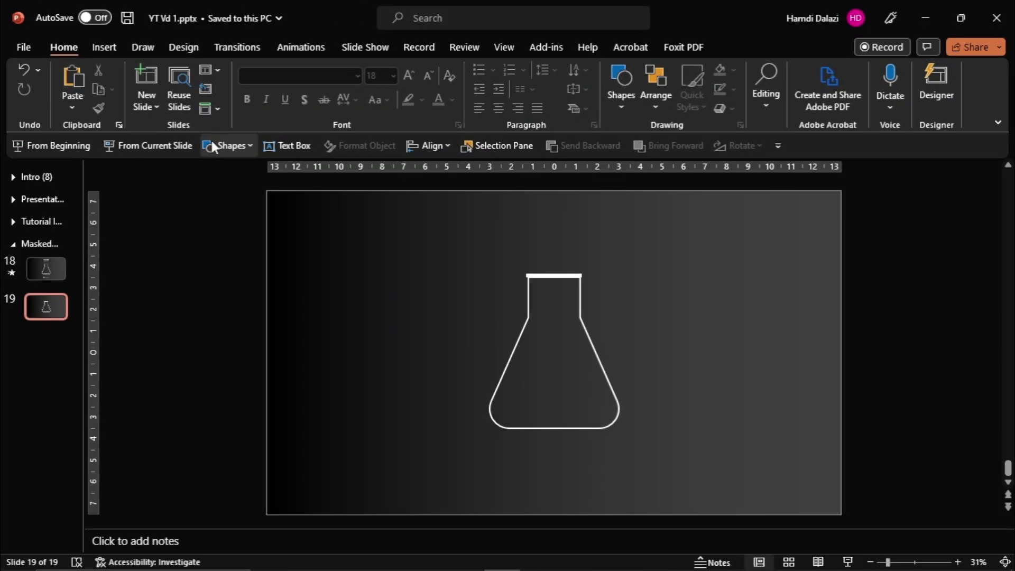
# Step: Draw a blue rectangle over the lower half of the flask
pyautogui.click(213, 146)
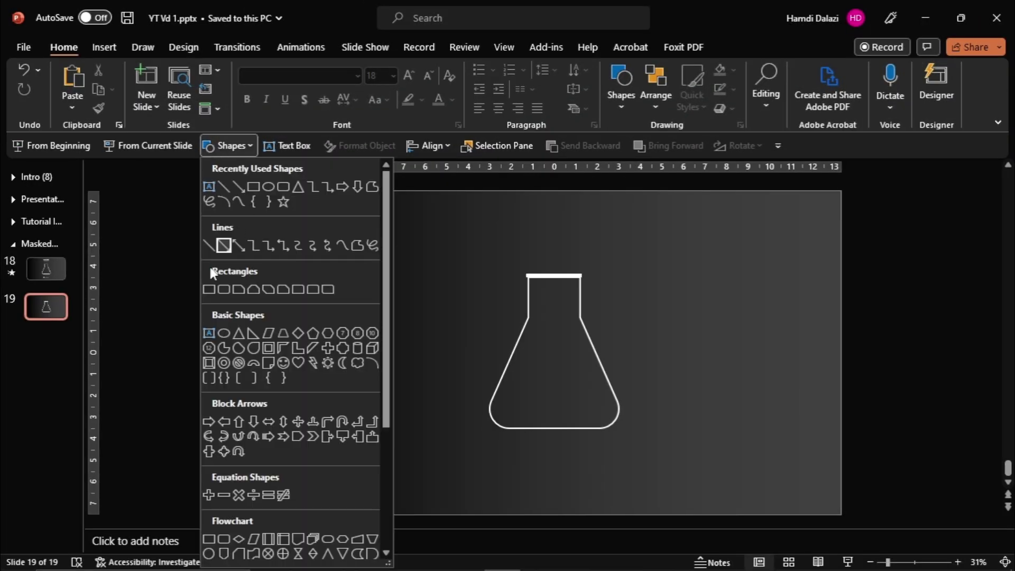
pyautogui.click(213, 288)
pyautogui.click(237, 147)
pyautogui.click(252, 187)
pyautogui.moveTo(438, 387); pyautogui.dragTo(676, 520)
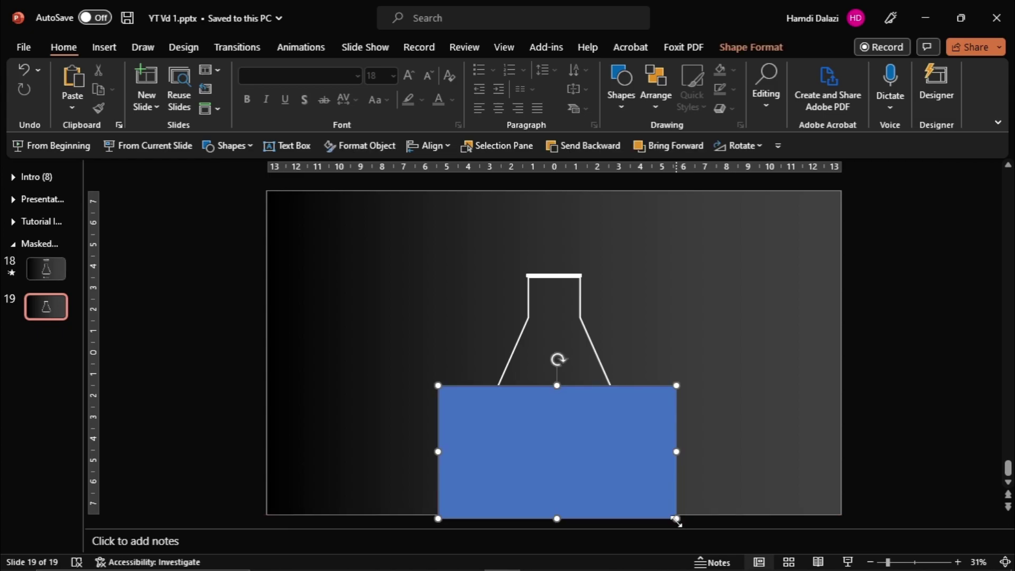
# Step: Add four white rounded squares along the top edge of the blue rectangle
pyautogui.click(243, 147)
pyautogui.click(270, 187)
pyautogui.moveTo(420, 310)
pyautogui.mouseDown()
pyautogui.moveTo(489, 356)
pyautogui.moveTo(483, 366)
pyautogui.mouseUp()
pyautogui.click(374, 71)
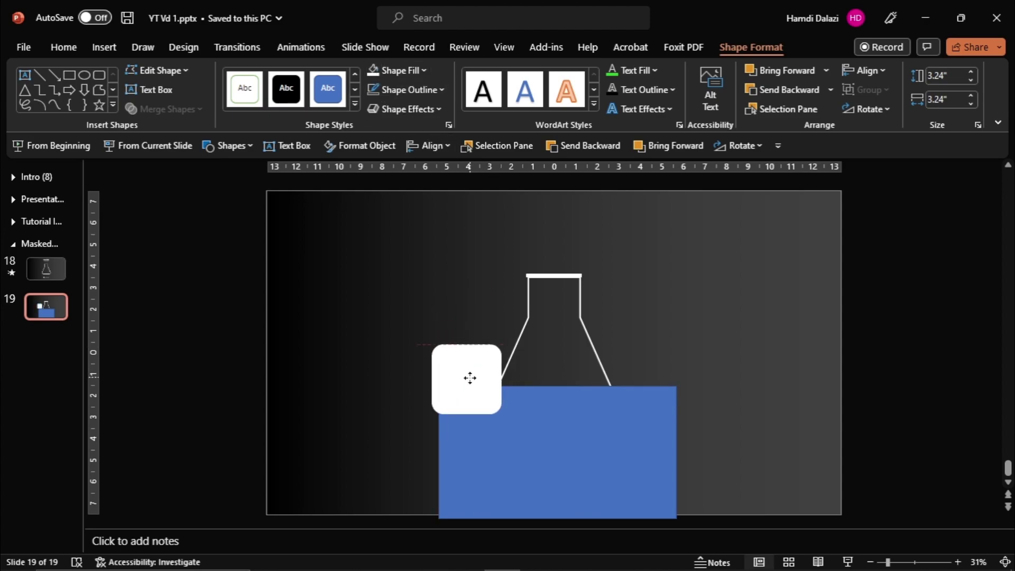
pyautogui.moveTo(477, 374)
pyautogui.mouseDown()
pyautogui.moveTo(475, 396)
pyautogui.moveTo(536, 392)
pyautogui.mouseUp()
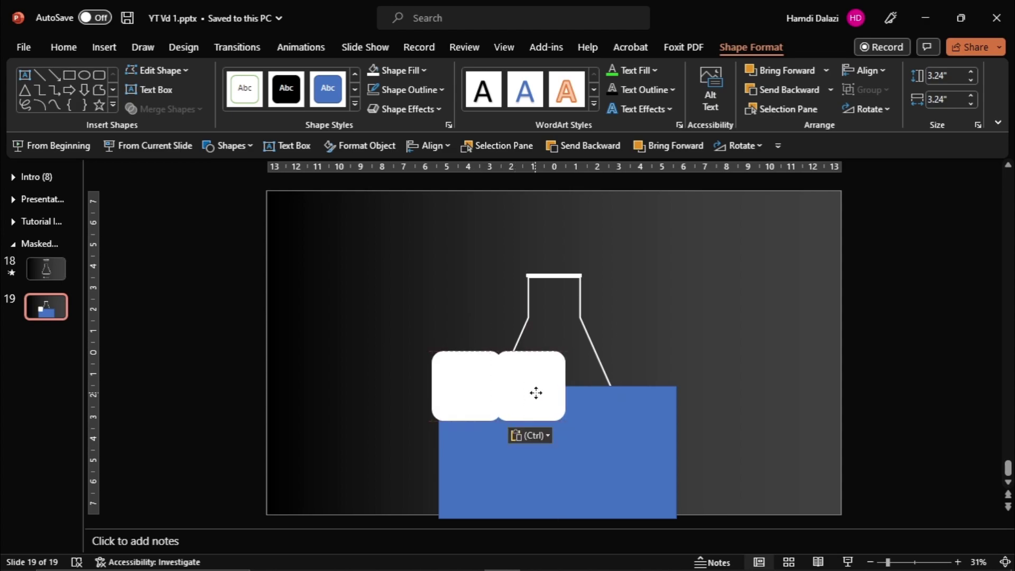
pyautogui.keyDown('shift'); pyautogui.click(470, 391); pyautogui.keyUp('shift')
pyautogui.moveTo(492, 388); pyautogui.dragTo(599, 384)
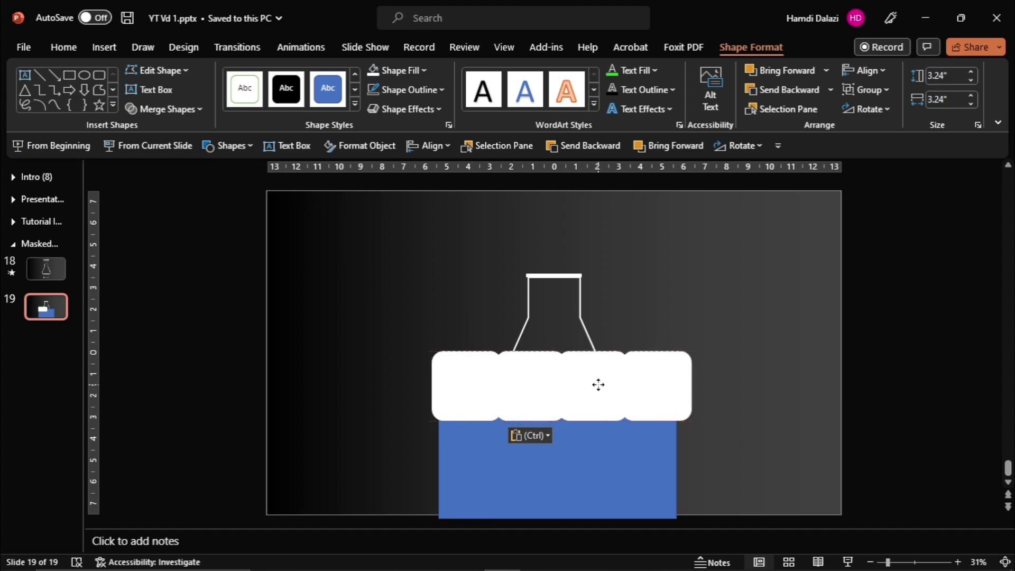
# Step: Subtract the four white squares from the blue rectangle using Merge Shapes > Subtract
pyautogui.click(566, 467)
pyautogui.keyDown('shift'); pyautogui.click(463, 371); pyautogui.keyUp('shift')
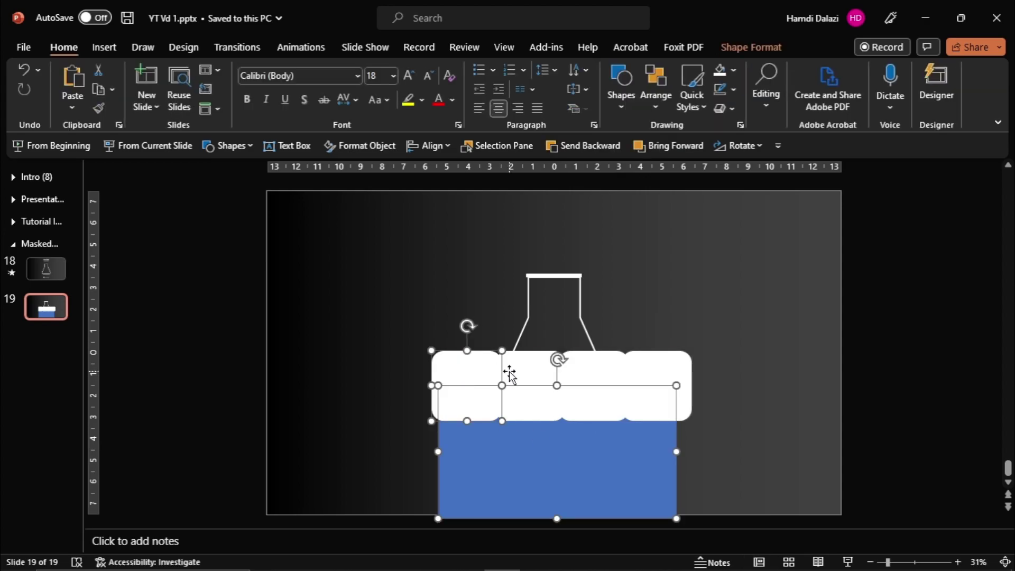
pyautogui.keyDown('shift'); pyautogui.click(526, 371); pyautogui.keyUp('shift')
pyautogui.keyDown('shift'); pyautogui.click(587, 370); pyautogui.keyUp('shift')
pyautogui.keyDown('shift'); pyautogui.click(658, 372); pyautogui.keyUp('shift')
pyautogui.click(751, 47)
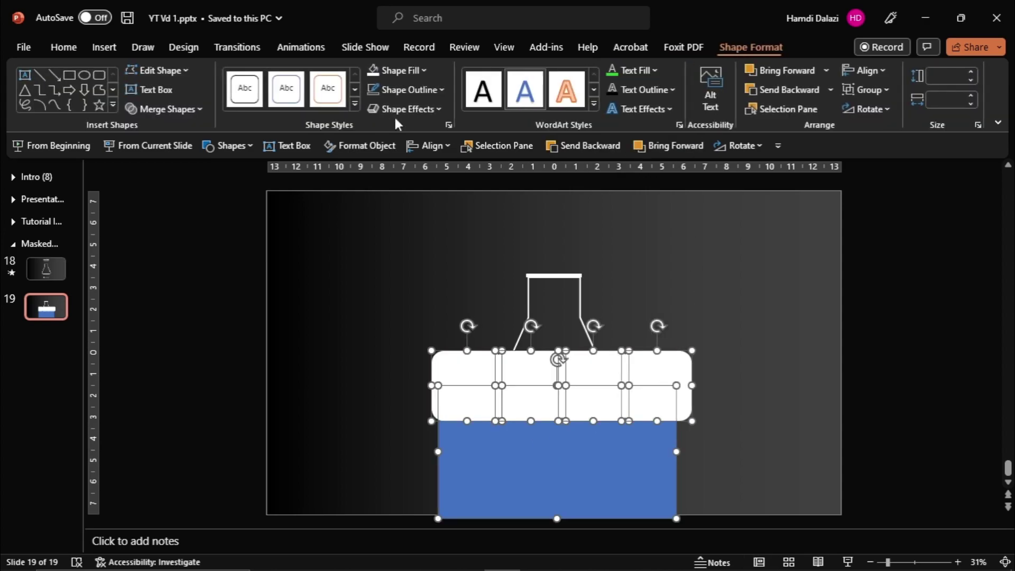
pyautogui.click(166, 109)
pyautogui.click(180, 211)
pyautogui.click(506, 445)
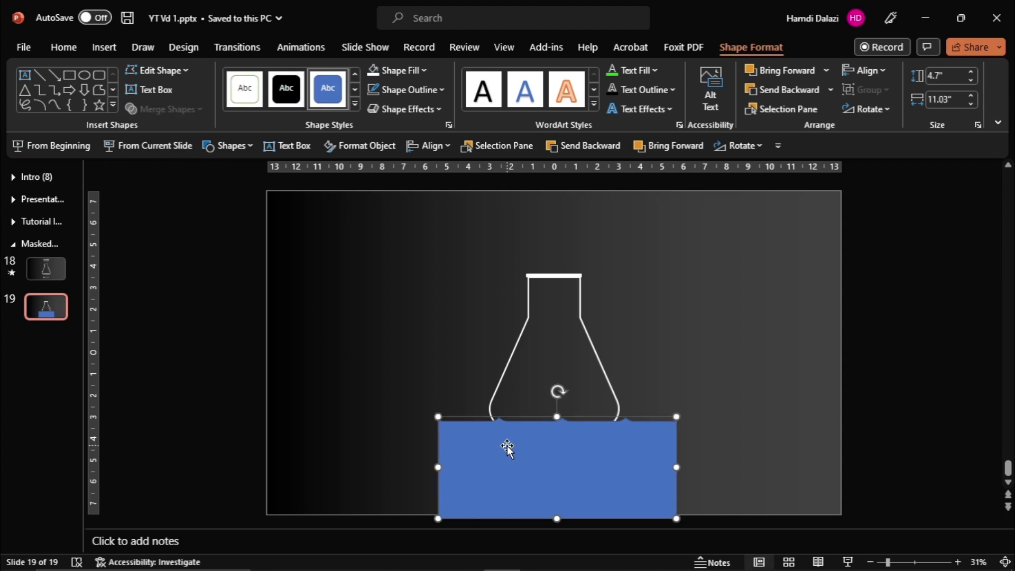
# Step: Give the liquid a vertical gradient fill, dark blue below and light blue above
pyautogui.rightClick(514, 448)
pyautogui.click(572, 405)
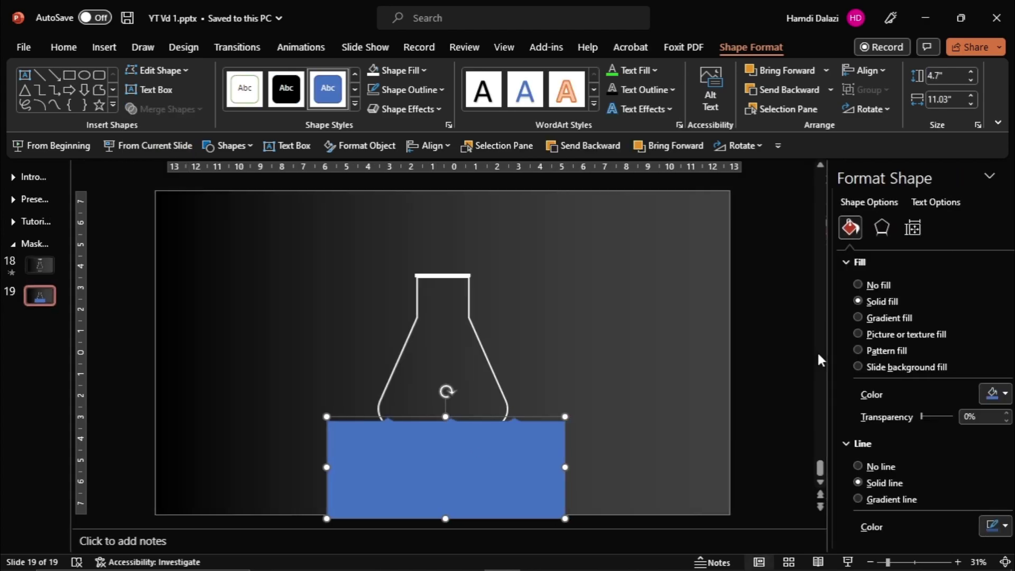
pyautogui.click(834, 317)
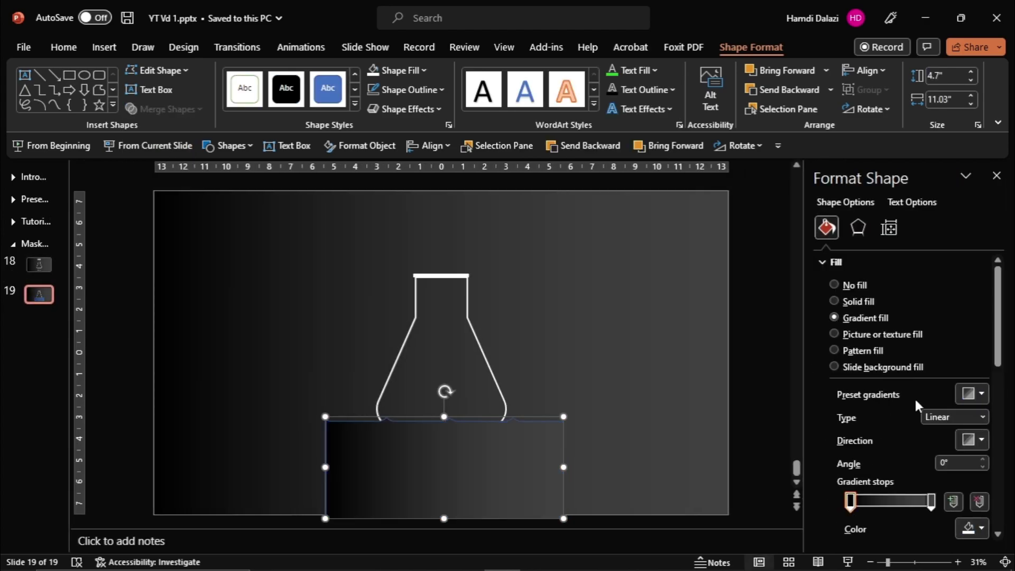
pyautogui.click(972, 527)
pyautogui.click(896, 473)
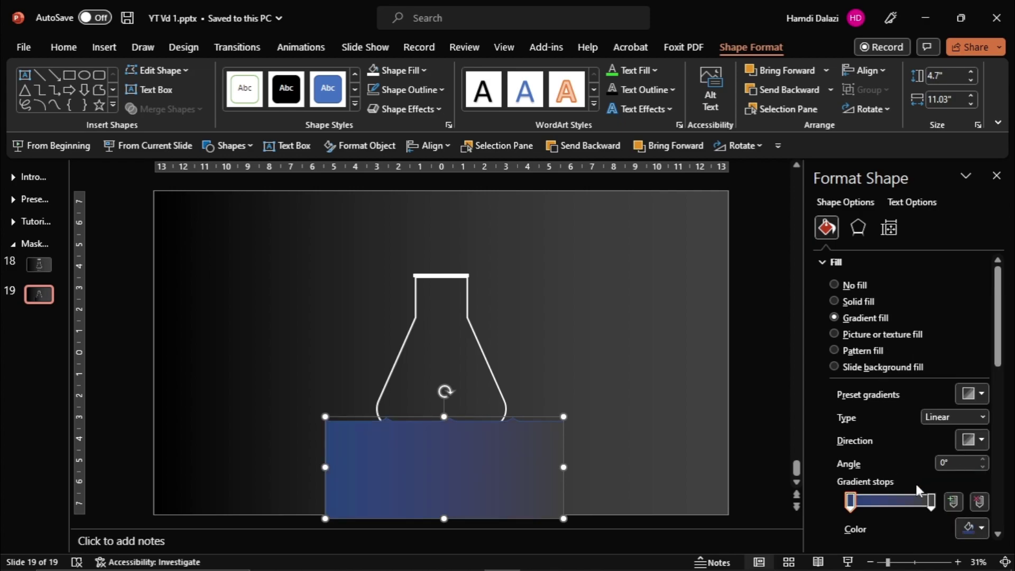
pyautogui.click(931, 500)
pyautogui.click(971, 527)
pyautogui.click(915, 474)
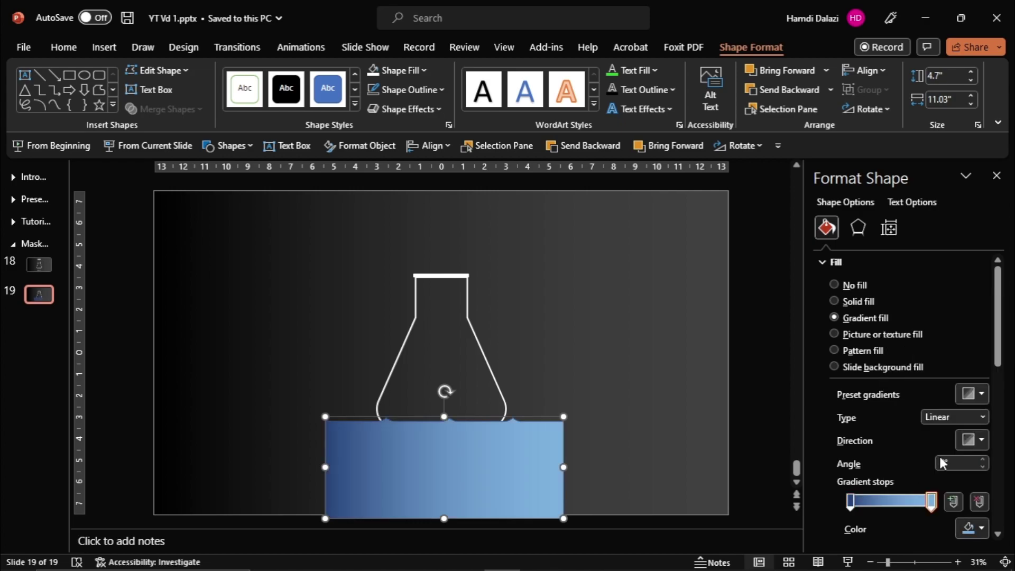
pyautogui.click(971, 441)
pyautogui.click(896, 500)
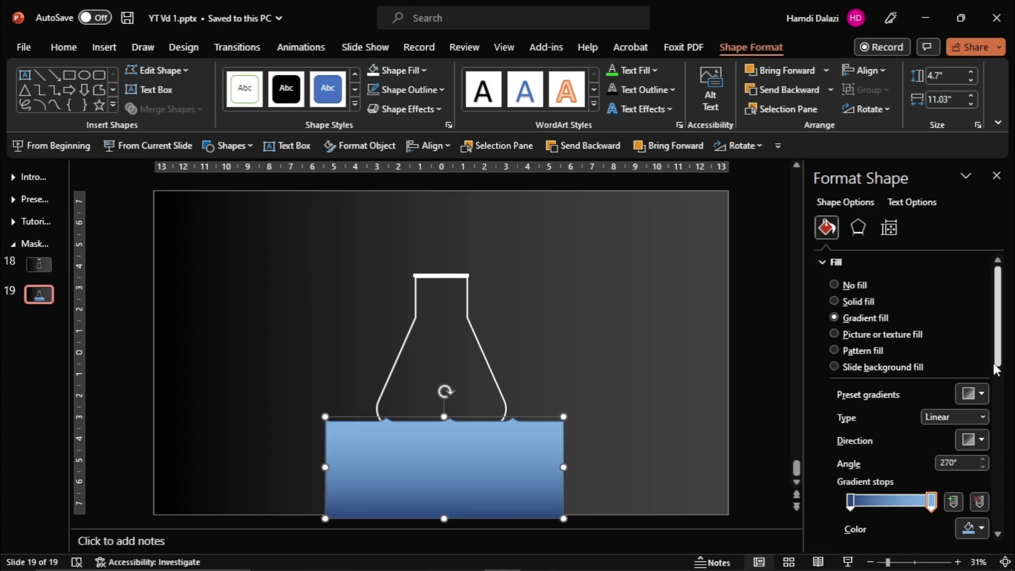
# Step: Set the liquid's gradient stop positions to 30% and 90%
pyautogui.scroll(-1, 996, 386)
pyautogui.keyDown('ctrl'); pyautogui.scroll(-1, 672, 411); pyautogui.keyUp('ctrl')
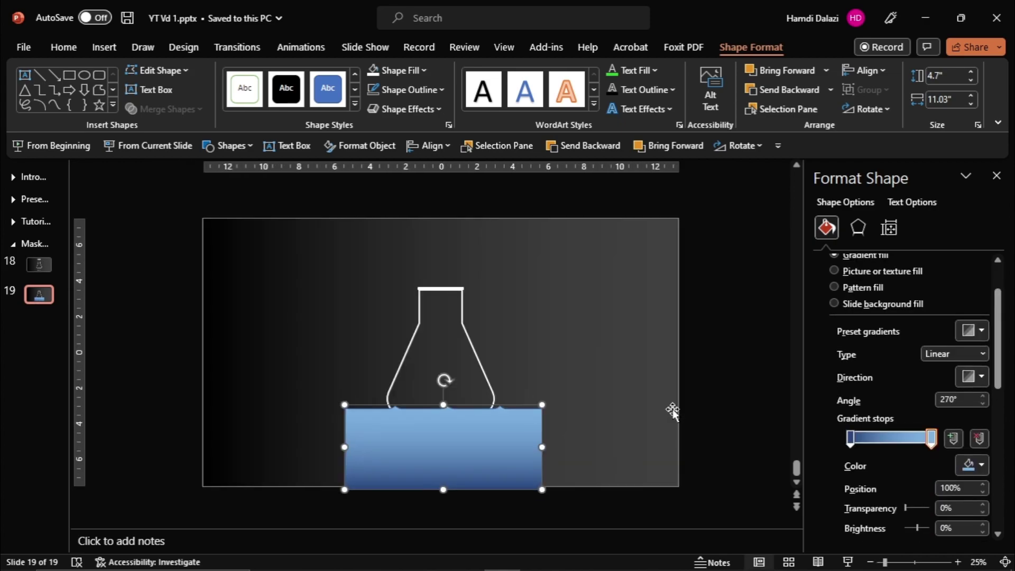
pyautogui.click(850, 438)
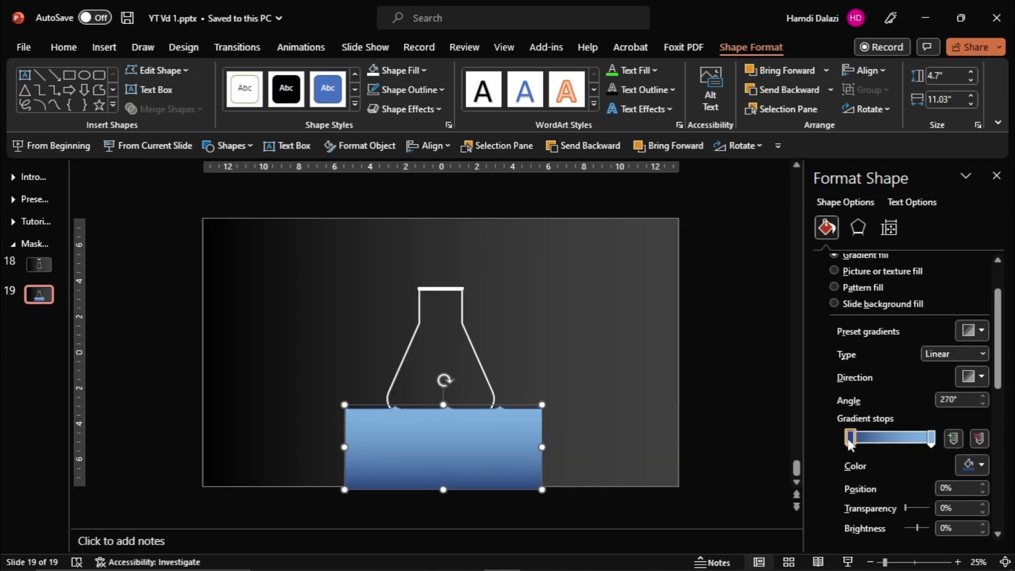
pyautogui.click(944, 488)
pyautogui.write('3')
pyautogui.press('Return')
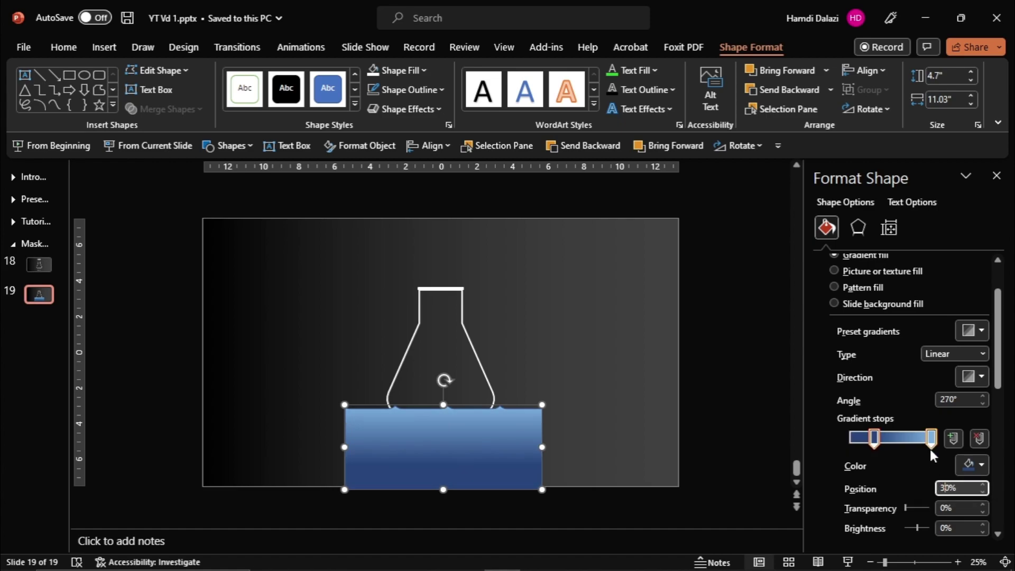
pyautogui.click(946, 487)
pyautogui.write('9')
pyautogui.press('Return')
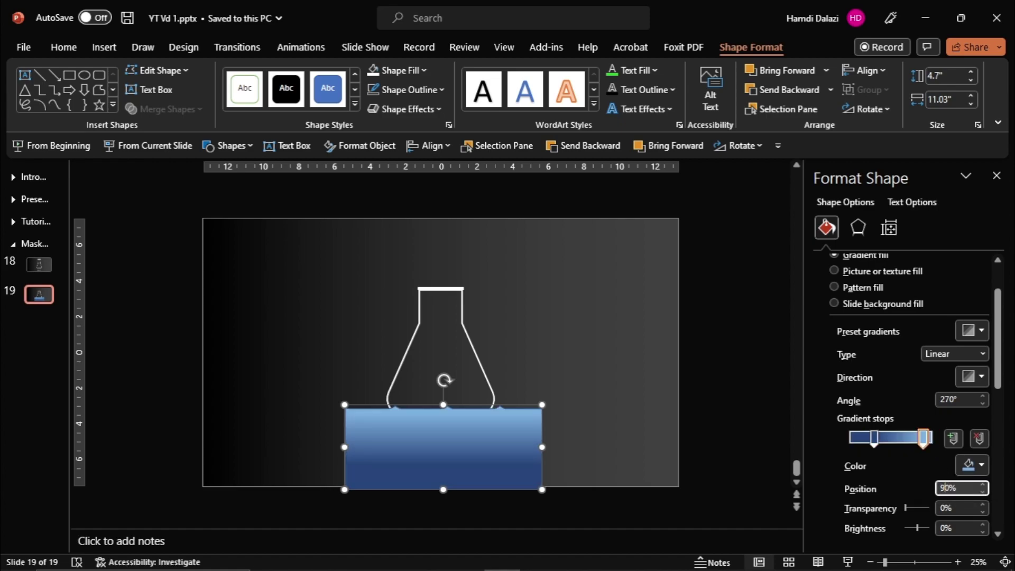
# Step: Stretch the liquid shape taller toward the bottom of the slide
pyautogui.click(703, 427)
pyautogui.click(476, 442)
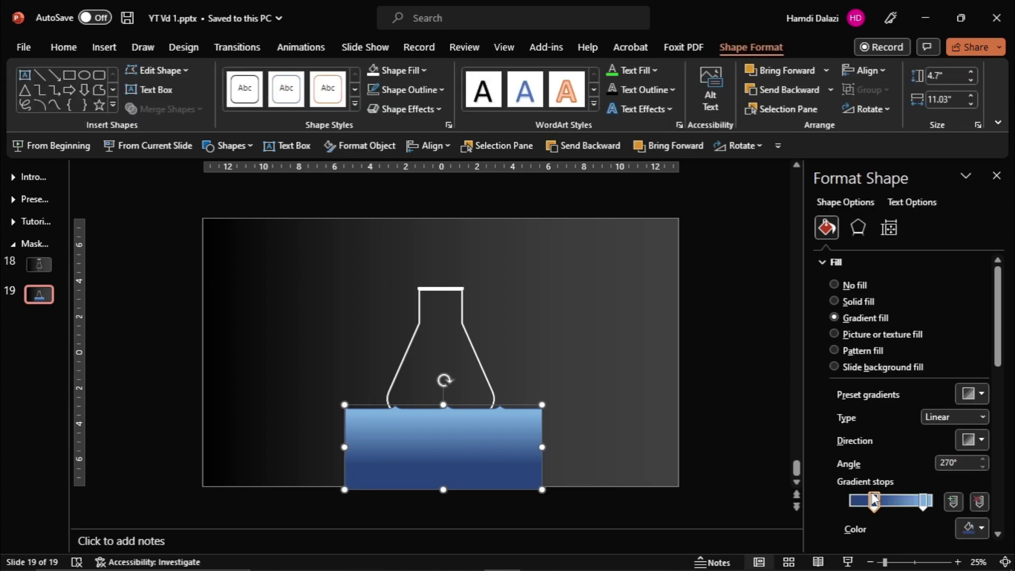
pyautogui.scroll(-3, 991, 372)
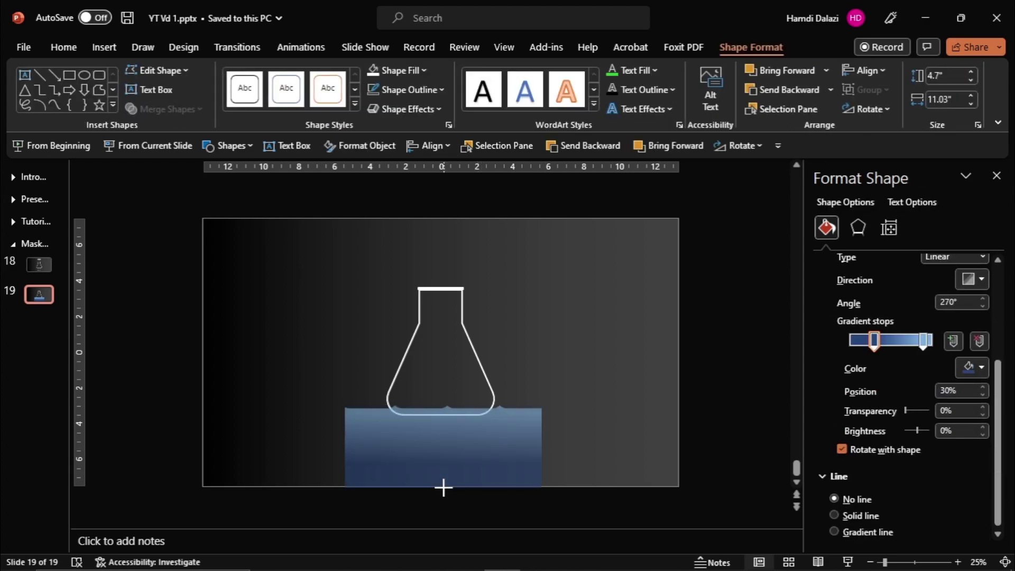
pyautogui.moveTo(444, 489)
pyautogui.mouseDown()
pyautogui.moveTo(444, 509)
pyautogui.moveTo(593, 370)
pyautogui.mouseUp()
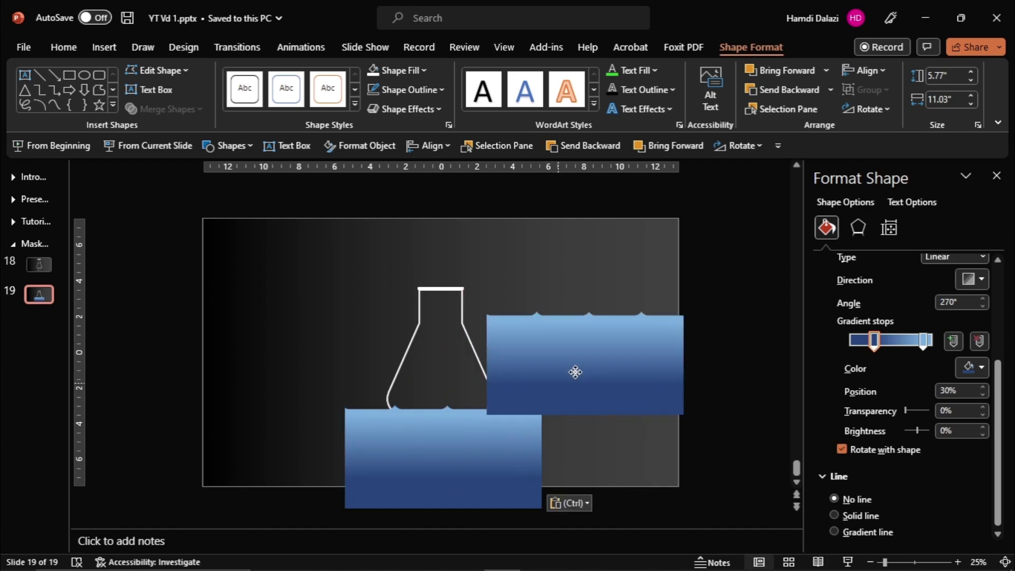
# Step: Set both gradient stops of the lower liquid copy to 50% transparency
pyautogui.click(498, 447)
pyautogui.doubleClick(946, 411)
pyautogui.write('50')
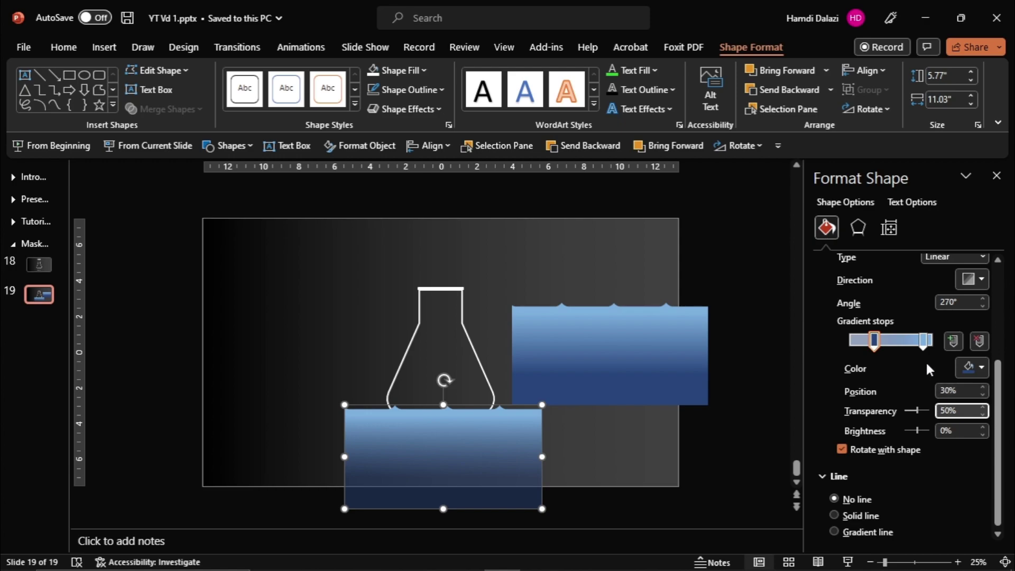
pyautogui.click(924, 340)
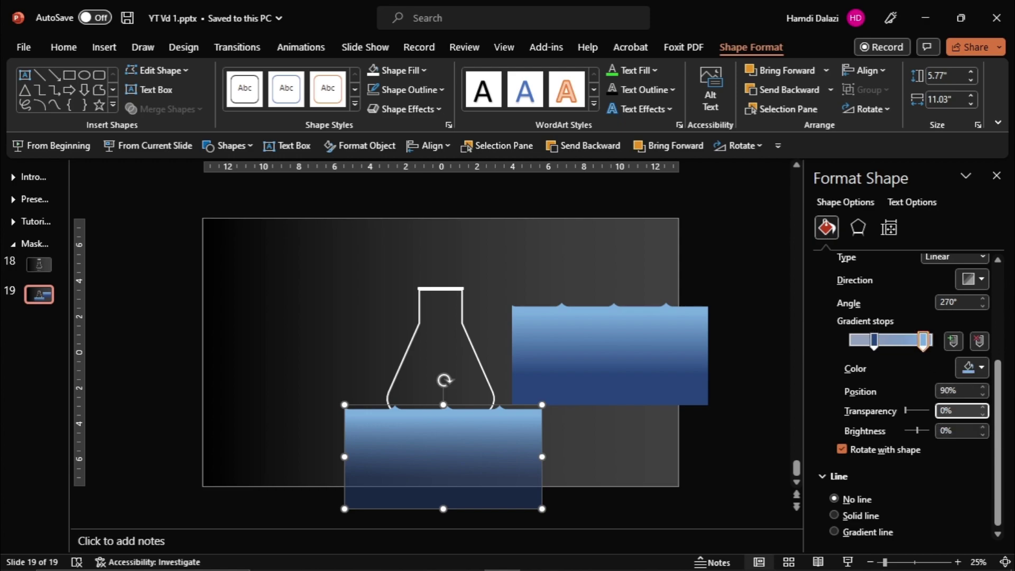
pyautogui.write('50')
pyautogui.press('Return')
# Step: Align both liquid shapes on their left and bottom edges
pyautogui.keyDown('shift'); pyautogui.click(613, 373); pyautogui.keyUp('shift')
pyautogui.click(429, 145)
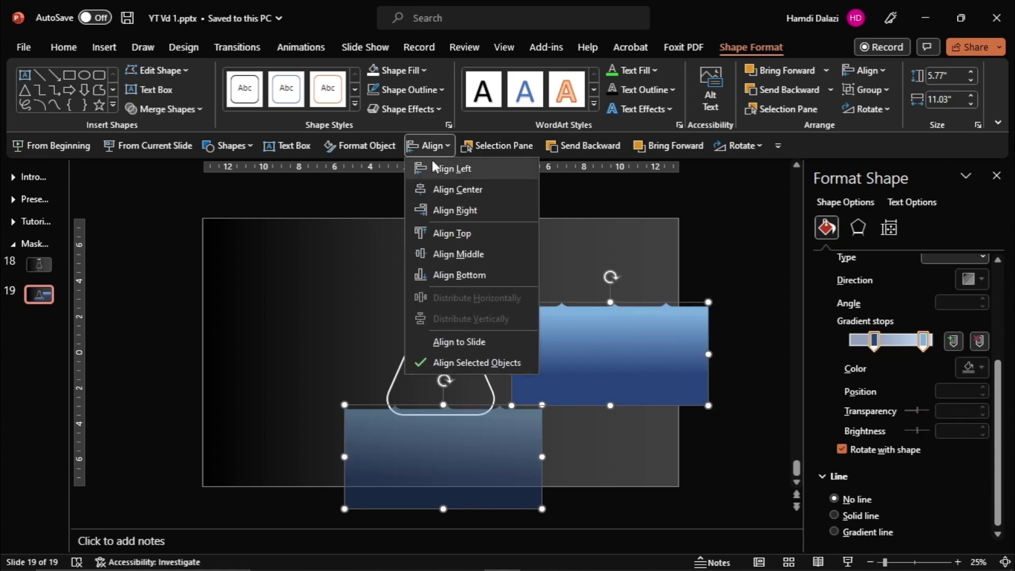
pyautogui.click(451, 168)
pyautogui.click(429, 145)
pyautogui.click(484, 272)
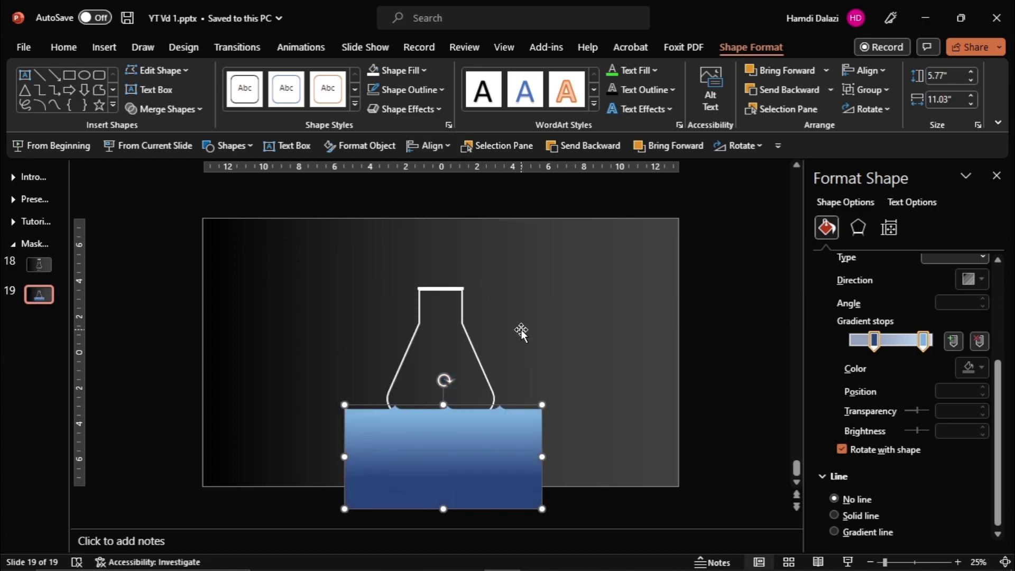
# Step: Rename the two liquid shapes Liquid 1 and Liquid 2 in the Selection Pane
pyautogui.click(497, 145)
pyautogui.click(873, 226)
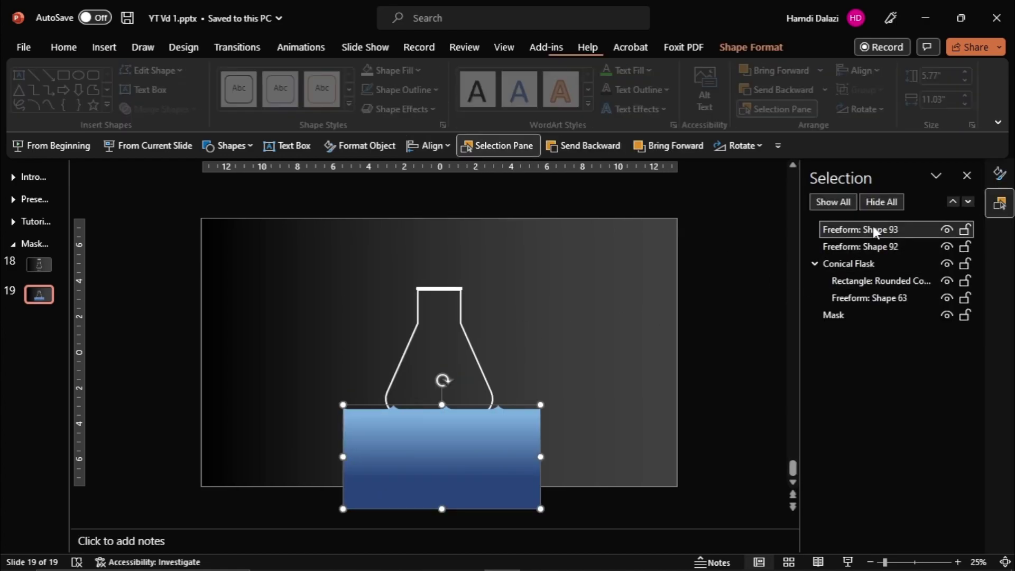
pyautogui.click(873, 226)
pyautogui.write('Liquid 1')
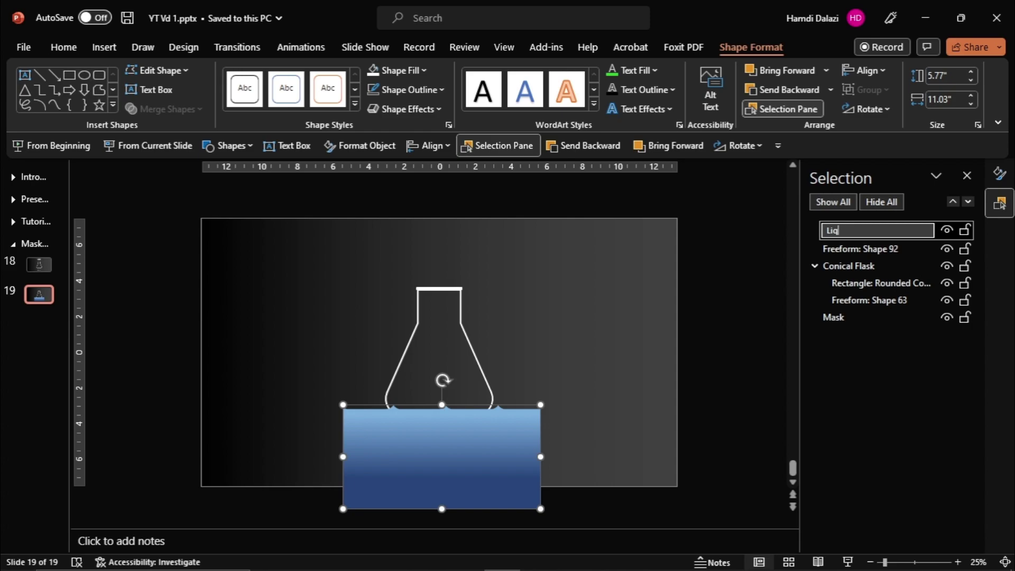
pyautogui.click(874, 249)
pyautogui.click(875, 248)
pyautogui.write('Liquid 2')
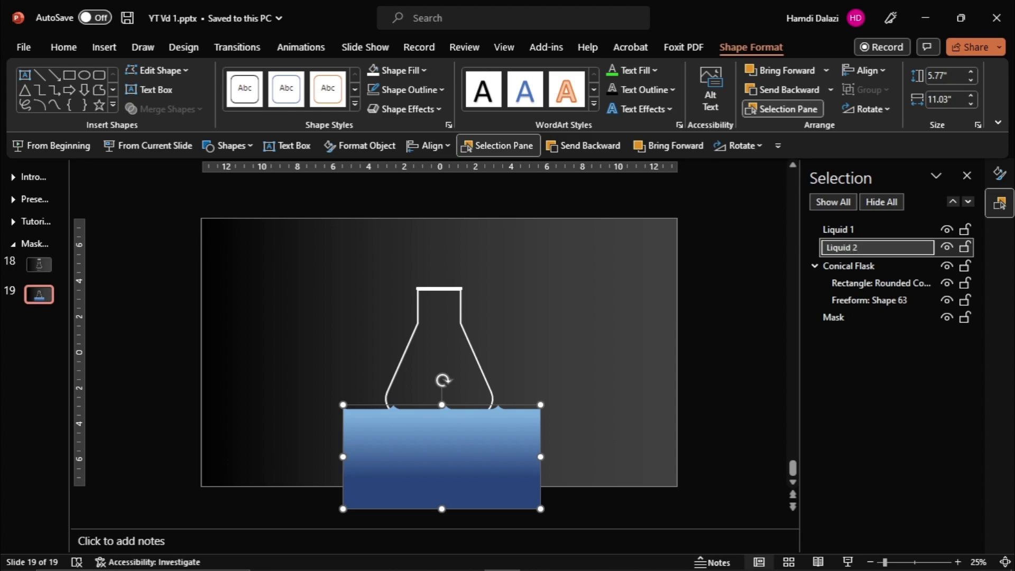
pyautogui.press('Return')
pyautogui.click(226, 145)
pyautogui.click(267, 185)
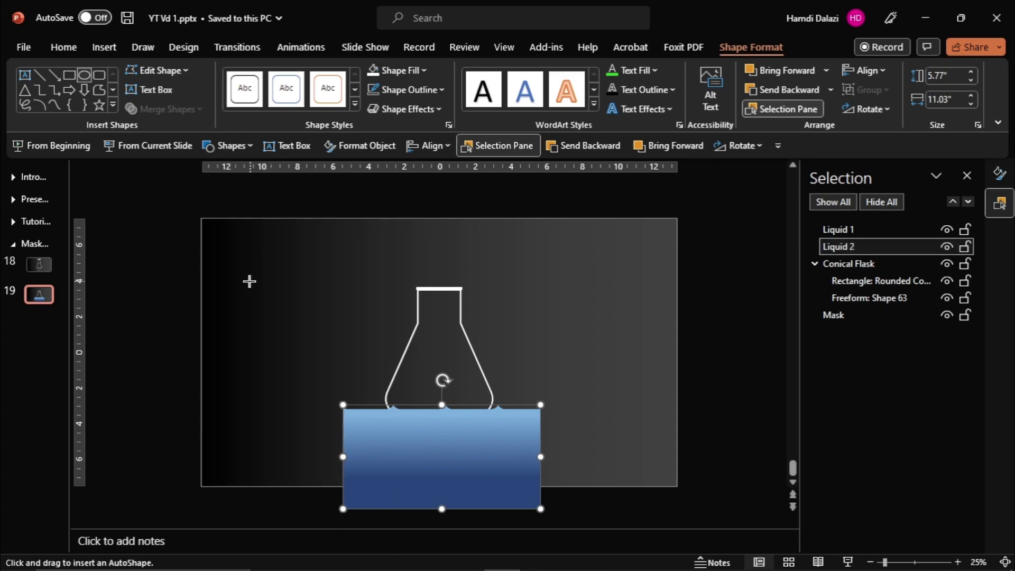
# Step: Draw a small circle with a light blue fill and a 50% transparent outline
pyautogui.moveTo(245, 266); pyautogui.dragTo(262, 282)
pyautogui.keyDown('ctrl'); pyautogui.scroll(8, 256, 274); pyautogui.keyUp('ctrl')
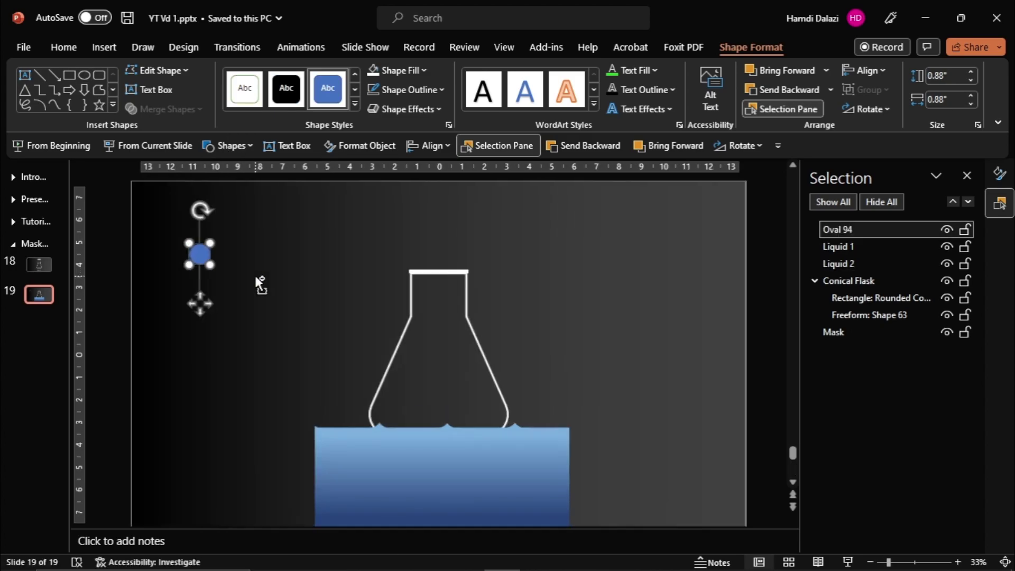
pyautogui.click(999, 172)
pyautogui.scroll(-5, 952, 338)
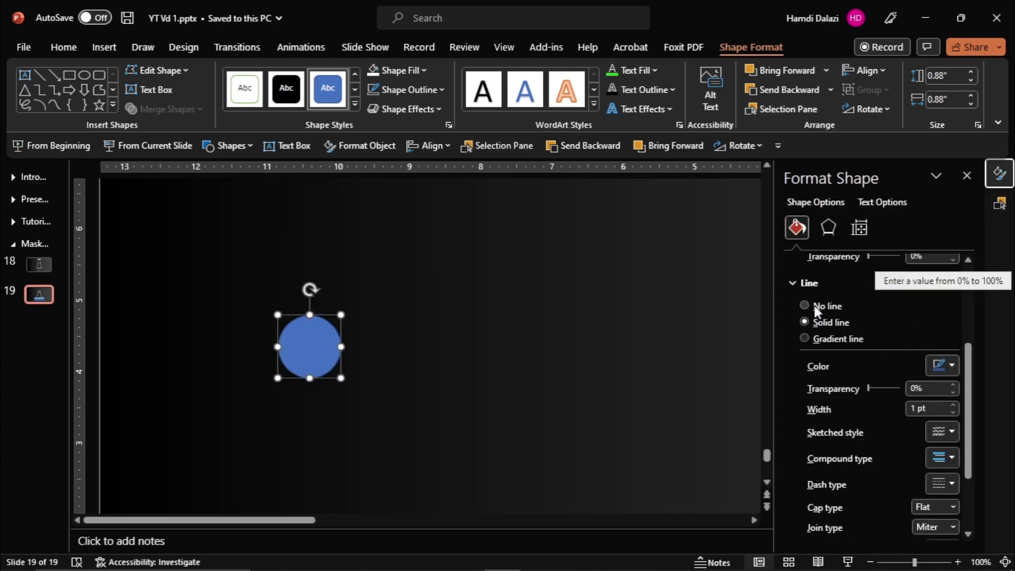
pyautogui.click(942, 365)
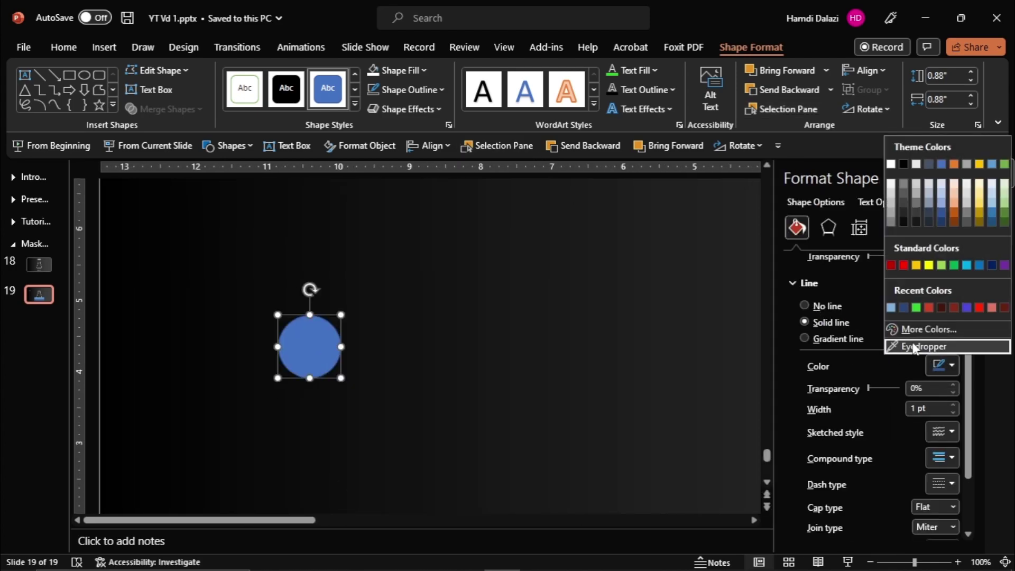
pyautogui.click(890, 166)
pyautogui.click(914, 389)
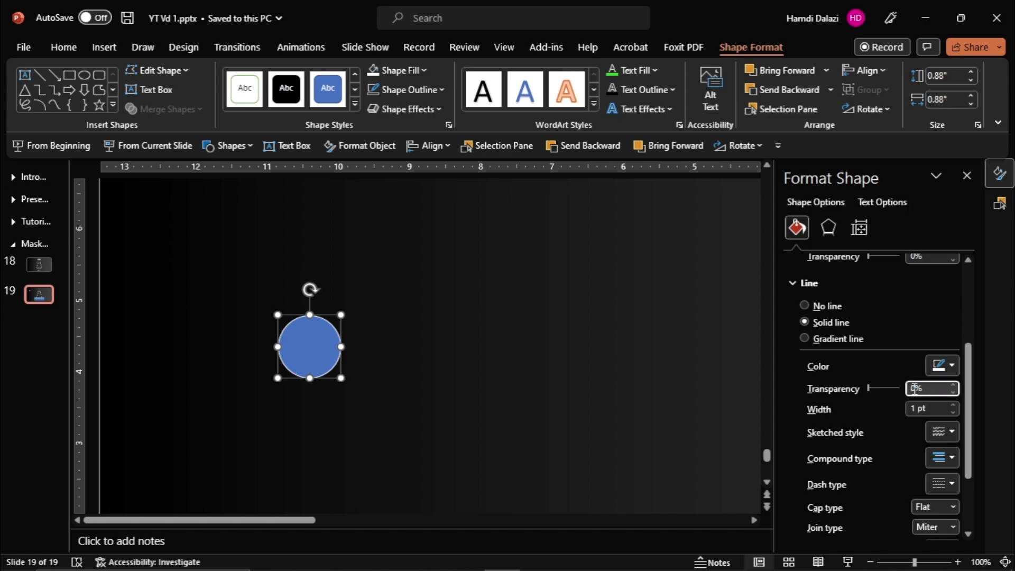
pyautogui.write('50')
pyautogui.press('Tab')
pyautogui.press('Delete')
pyautogui.press('Delete')
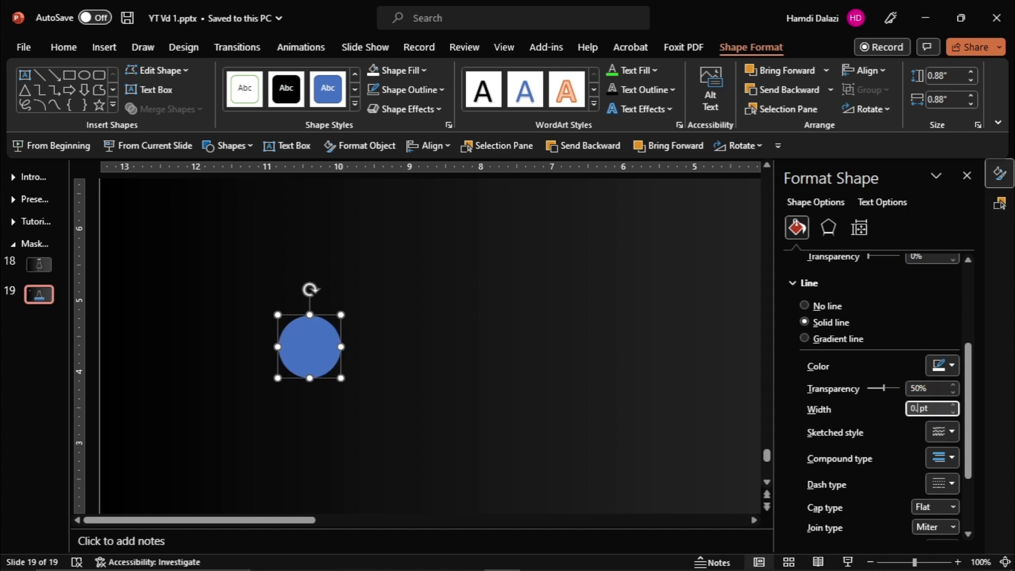
pyautogui.scroll(2, 945, 410)
pyautogui.scroll(1, 943, 401)
pyautogui.click(944, 393)
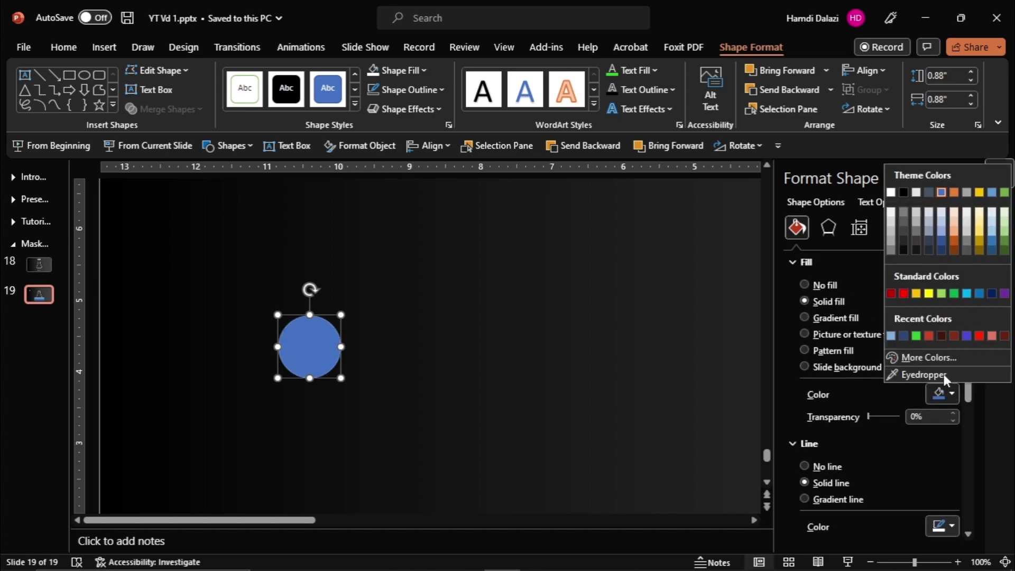
pyautogui.click(891, 335)
# Step: Give the bubble a white inner shadow with 25 pt blur, then duplicate it below right
pyautogui.click(827, 228)
pyautogui.click(944, 283)
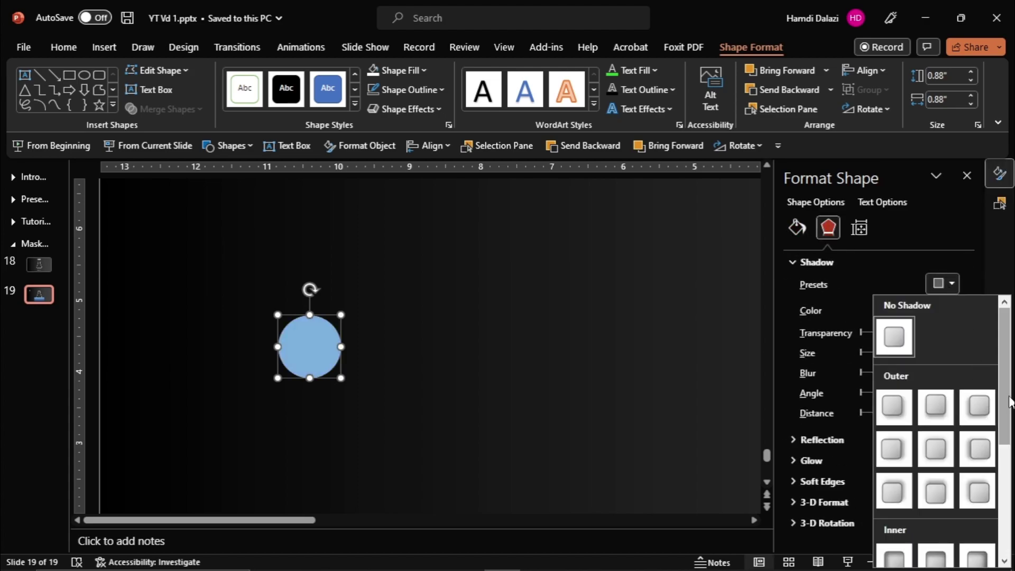
pyautogui.scroll(-3, 1004, 459)
pyautogui.click(935, 490)
pyautogui.click(914, 333)
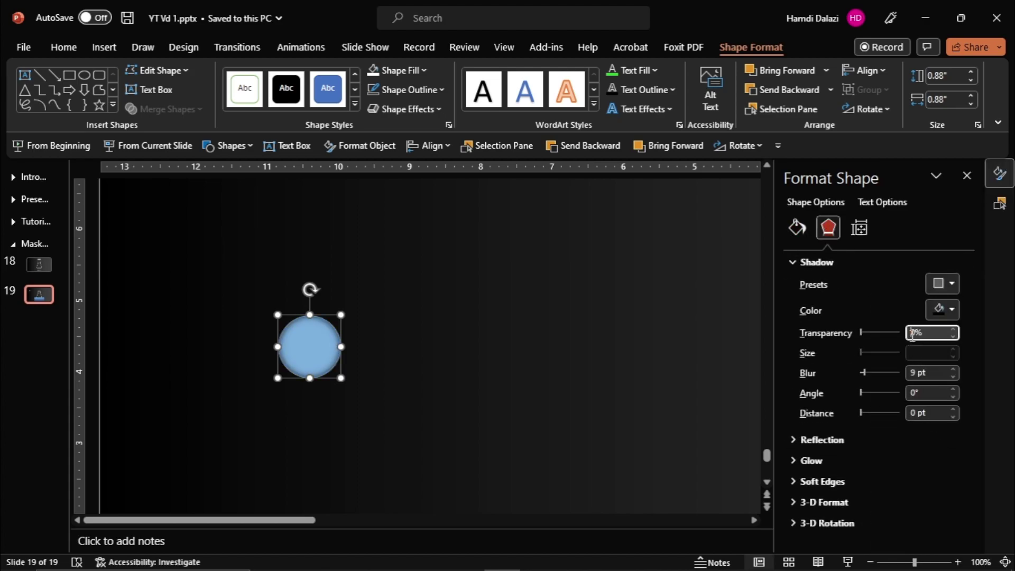
pyautogui.write('20')
pyautogui.doubleClick(913, 372)
pyautogui.write('25')
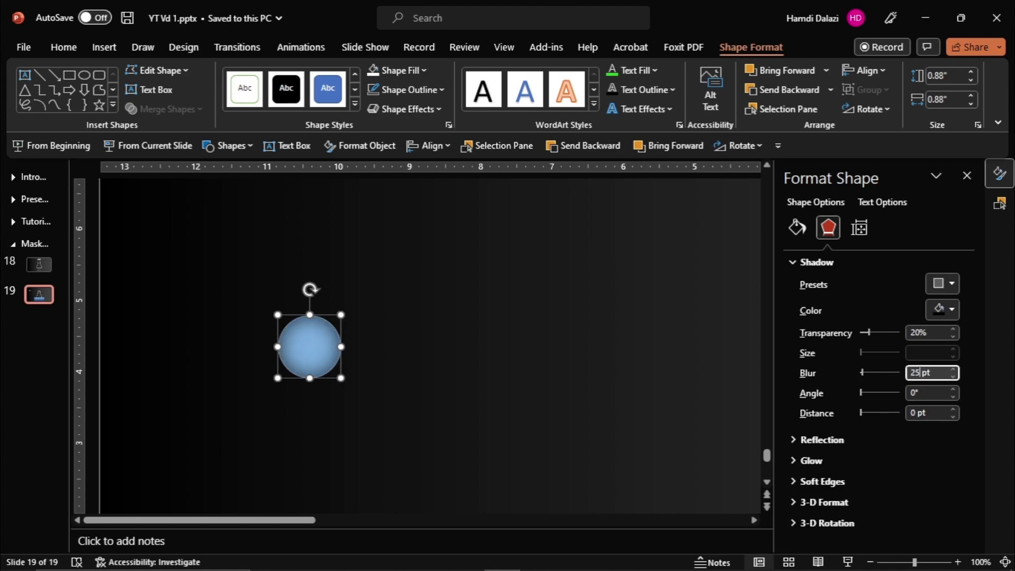
pyautogui.click(944, 310)
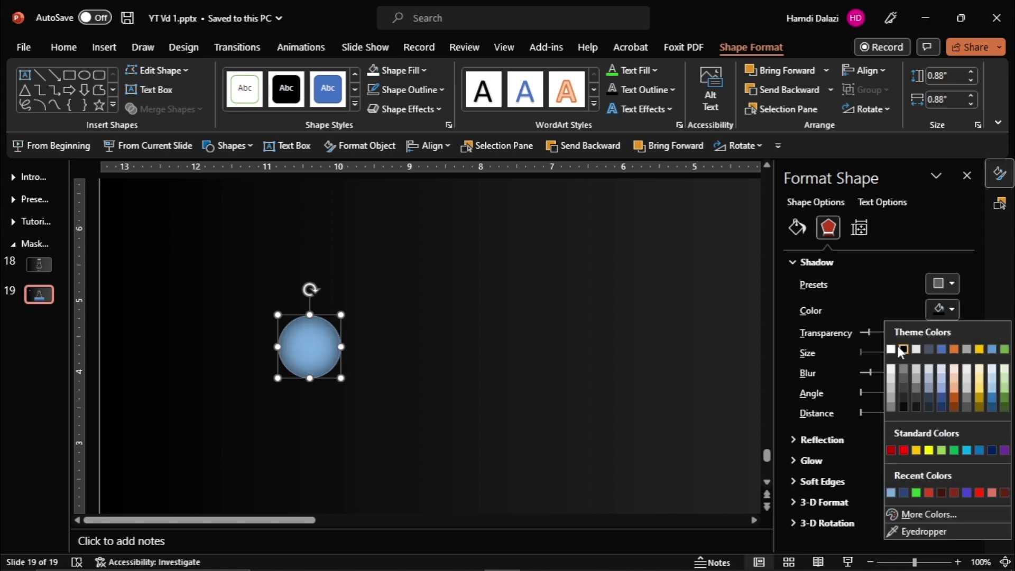
pyautogui.click(896, 353)
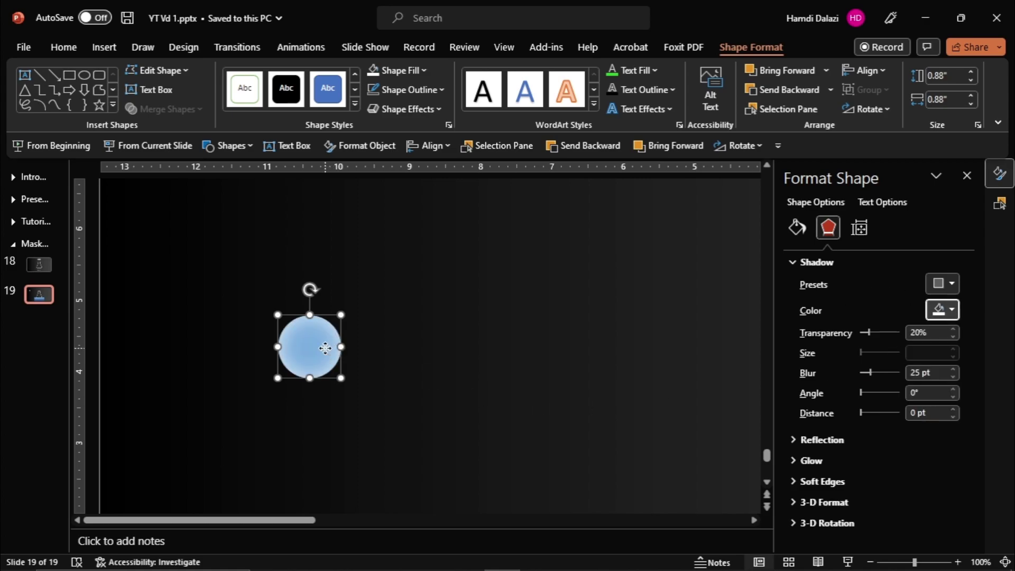
pyautogui.moveTo(325, 348)
pyautogui.mouseDown()
pyautogui.moveTo(379, 399)
pyautogui.moveTo(365, 396)
pyautogui.mouseUp()
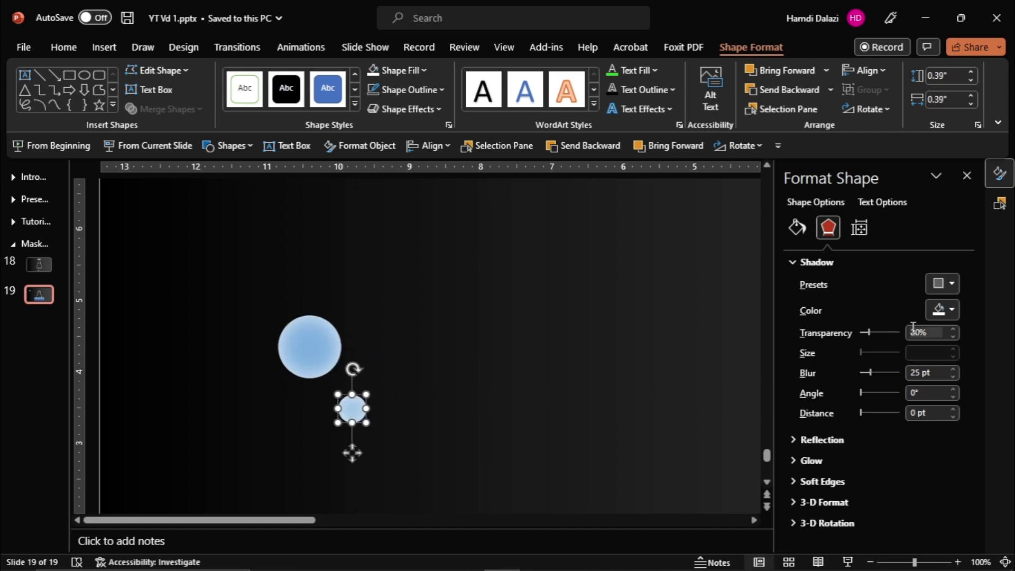
pyautogui.click(932, 332)
pyautogui.write('10')
pyautogui.press('Tab')
# Step: Set the copy's shadow blur to 2 pt and move both bubbles into the flask's lower left
pyautogui.write('2')
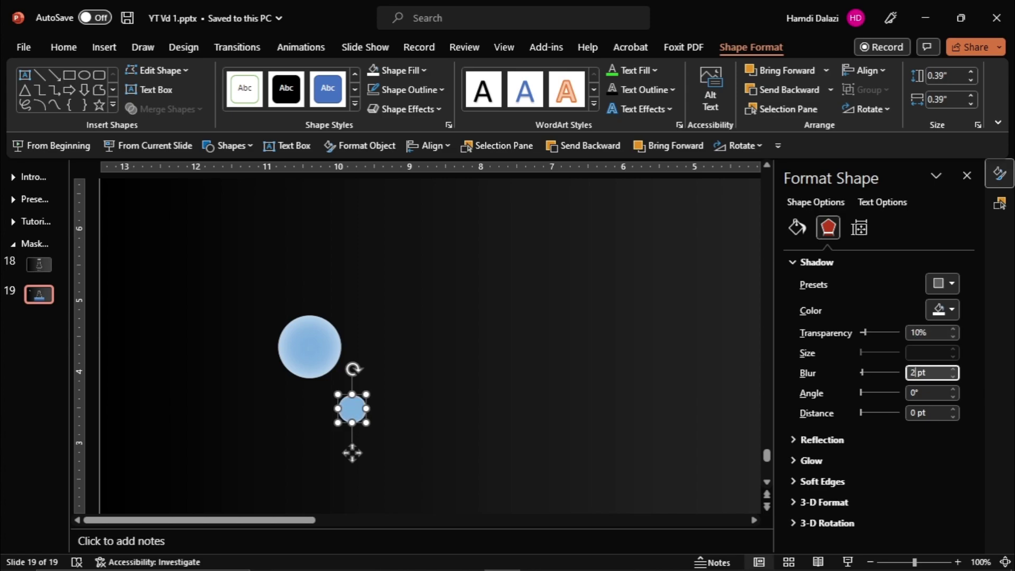
pyautogui.keyDown('shift'); pyautogui.click(328, 348); pyautogui.keyUp('shift')
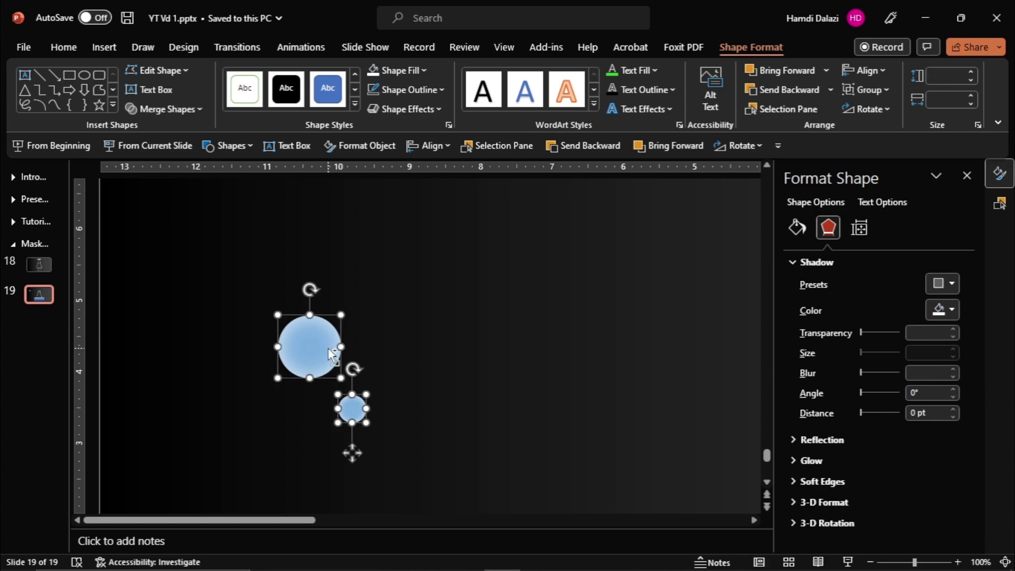
pyautogui.keyDown('ctrl'); pyautogui.scroll(-5, 330, 353); pyautogui.keyUp('ctrl')
pyautogui.moveTo(204, 299)
pyautogui.mouseDown()
pyautogui.moveTo(528, 423)
pyautogui.moveTo(542, 439)
pyautogui.mouseUp()
pyautogui.rightClick(543, 443)
pyautogui.press('Escape')
pyautogui.keyDown('ctrl'); pyautogui.scroll(-1, 541, 440); pyautogui.keyUp('ctrl')
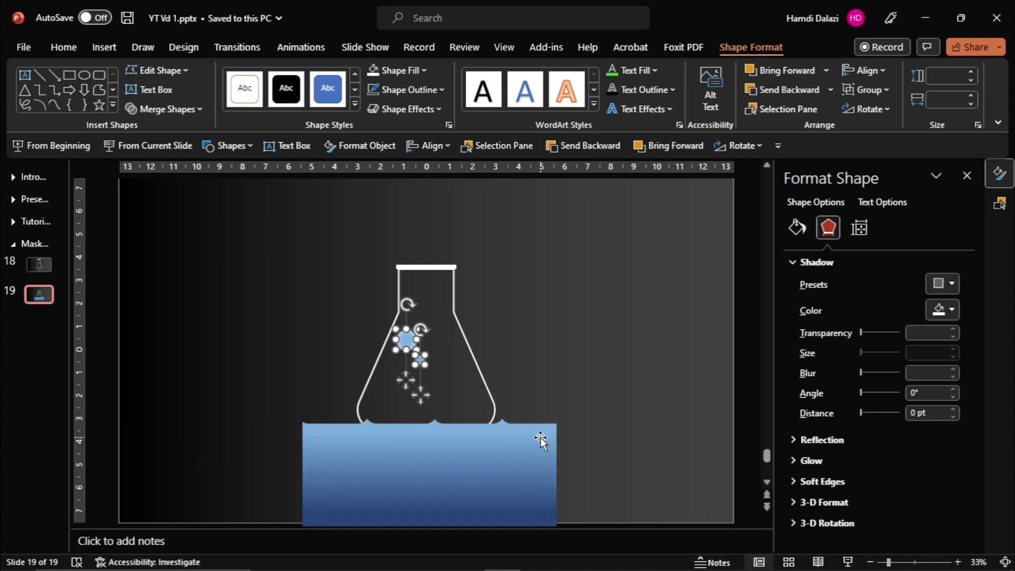
pyautogui.keyDown('ctrl'); pyautogui.scroll(1, 539, 437); pyautogui.keyUp('ctrl')
pyautogui.keyDown('ctrl'); pyautogui.scroll(1, 429, 336); pyautogui.keyUp('ctrl')
# Step: Place the big bubble above the small one inside the flask
pyautogui.click(429, 317)
pyautogui.click(423, 332)
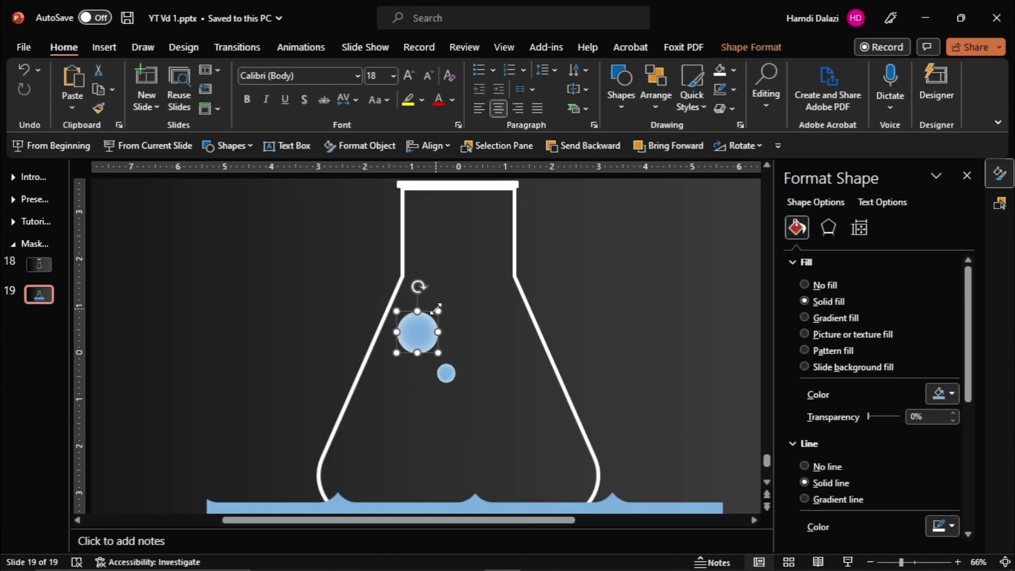
pyautogui.moveTo(422, 331); pyautogui.dragTo(428, 321)
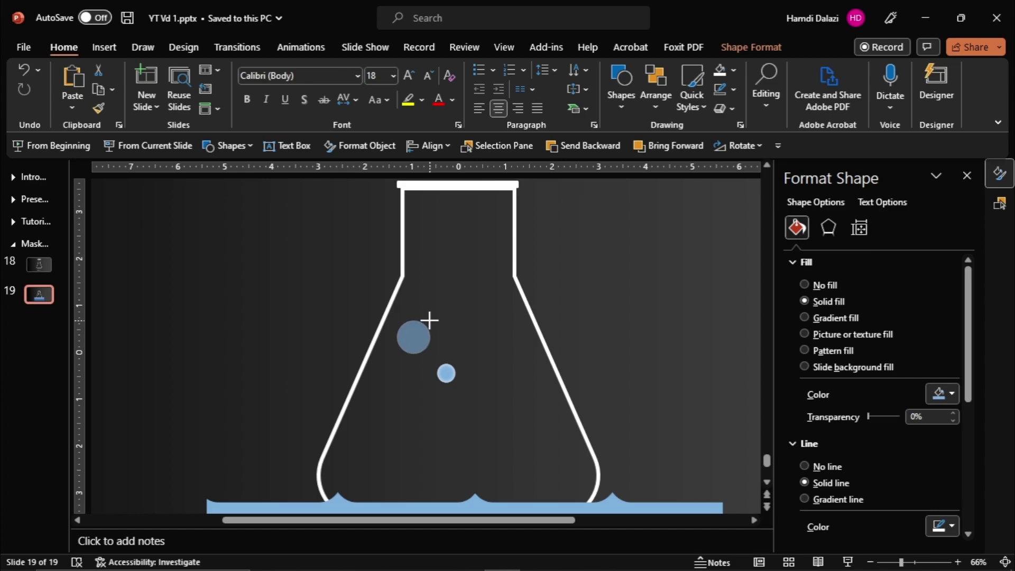
pyautogui.moveTo(410, 333)
pyautogui.mouseDown()
pyautogui.moveTo(428, 289)
pyautogui.moveTo(429, 298)
pyautogui.mouseUp()
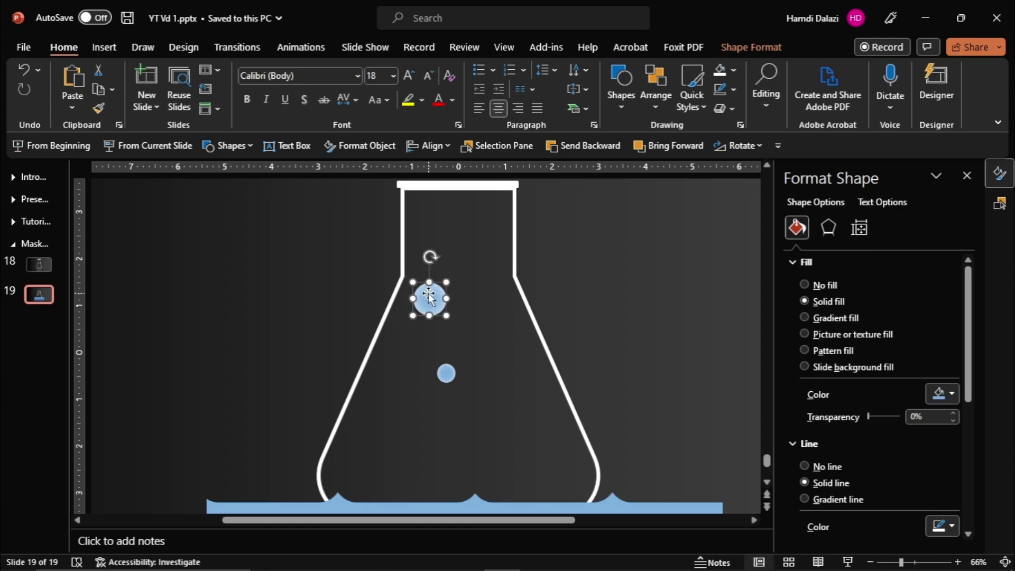
pyautogui.moveTo(448, 373)
pyautogui.mouseDown()
pyautogui.moveTo(452, 364)
pyautogui.moveTo(405, 317)
pyautogui.moveTo(441, 334)
pyautogui.moveTo(355, 433)
pyautogui.moveTo(389, 427)
pyautogui.mouseUp()
# Step: Duplicate the small and large bubbles and scatter the copies around the flask interior
pyautogui.hotkey('ctrl', 'd')
pyautogui.hotkey('ctrl', 'd')
pyautogui.hotkey('ctrl', 'd')
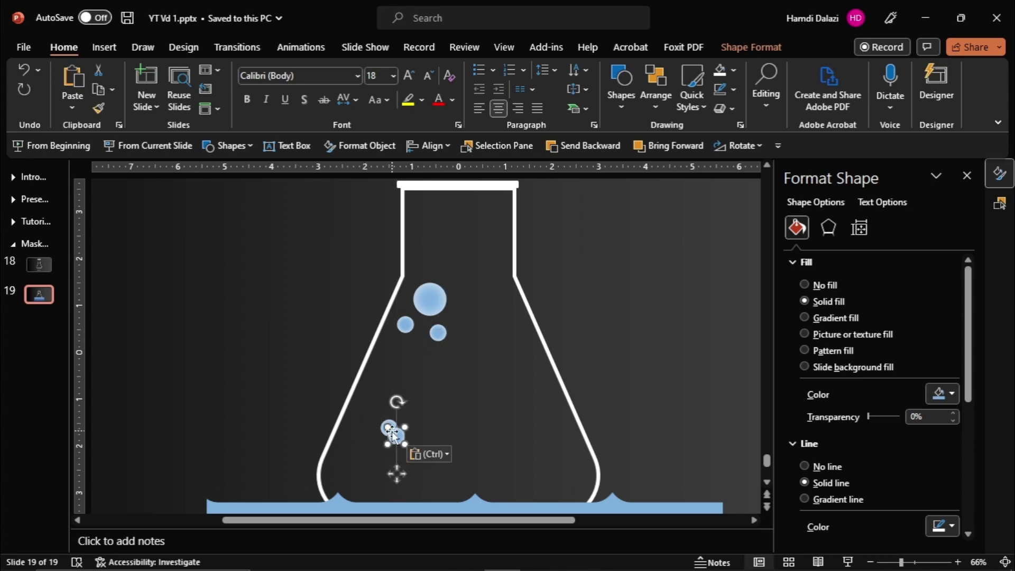
pyautogui.click(406, 452)
pyautogui.hotkey('ctrl', 'd')
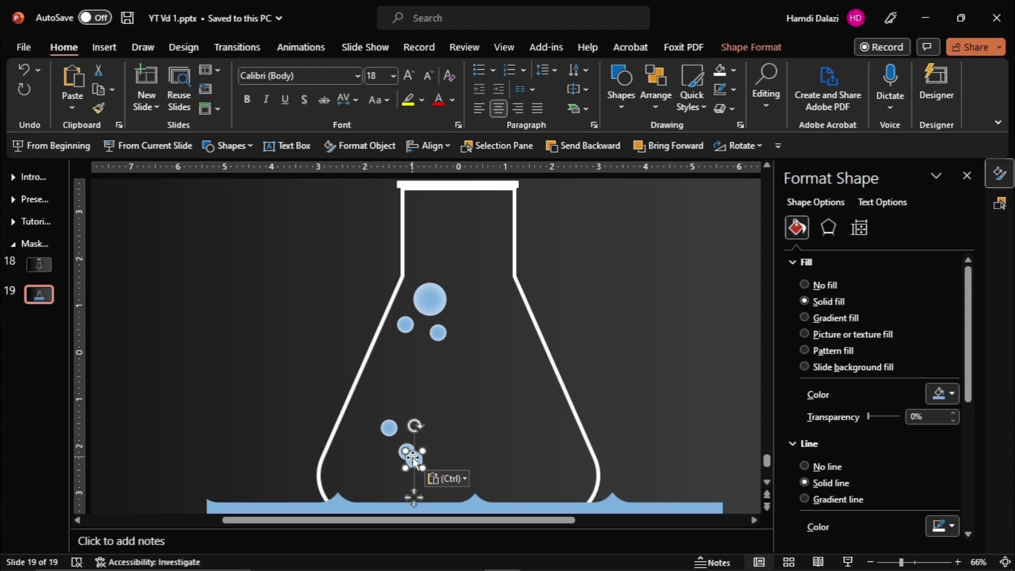
pyautogui.moveTo(408, 453)
pyautogui.mouseDown()
pyautogui.moveTo(532, 450)
pyautogui.moveTo(543, 477)
pyautogui.moveTo(533, 371)
pyautogui.moveTo(484, 404)
pyautogui.moveTo(557, 454)
pyautogui.mouseUp()
pyautogui.hotkey('ctrl', 'd')
pyautogui.hotkey('ctrl', 'd')
pyautogui.hotkey('ctrl', 'd')
pyautogui.hotkey('ctrl', 'd')
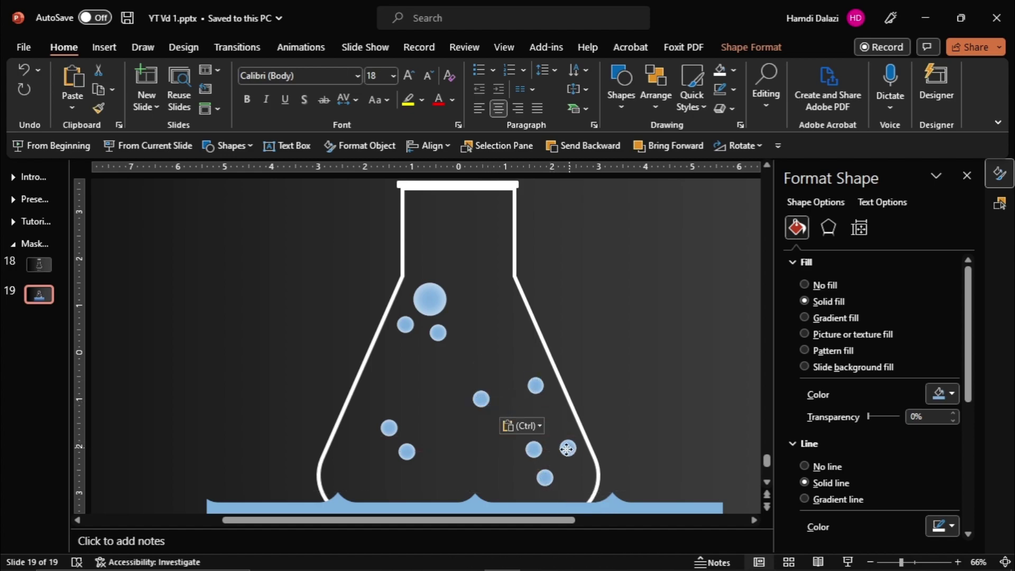
pyautogui.moveTo(484, 400); pyautogui.dragTo(498, 371)
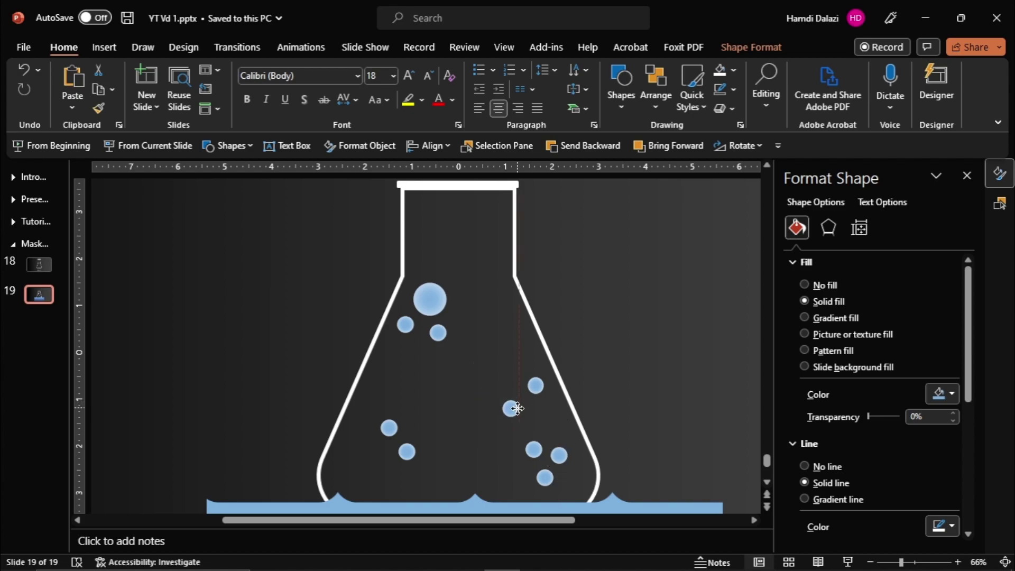
pyautogui.click(435, 295)
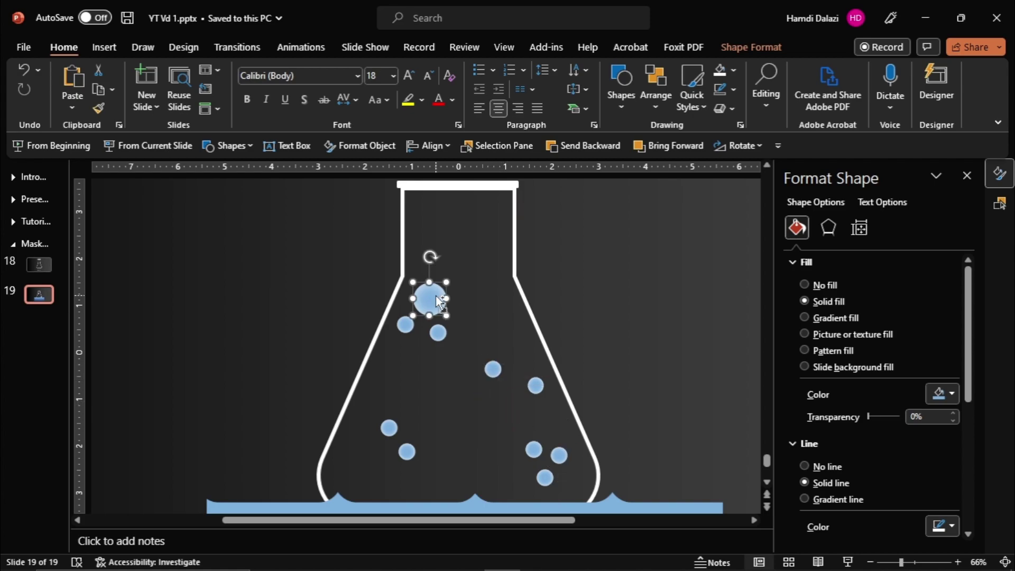
pyautogui.hotkey('ctrl', 'd')
pyautogui.moveTo(439, 302); pyautogui.dragTo(371, 454)
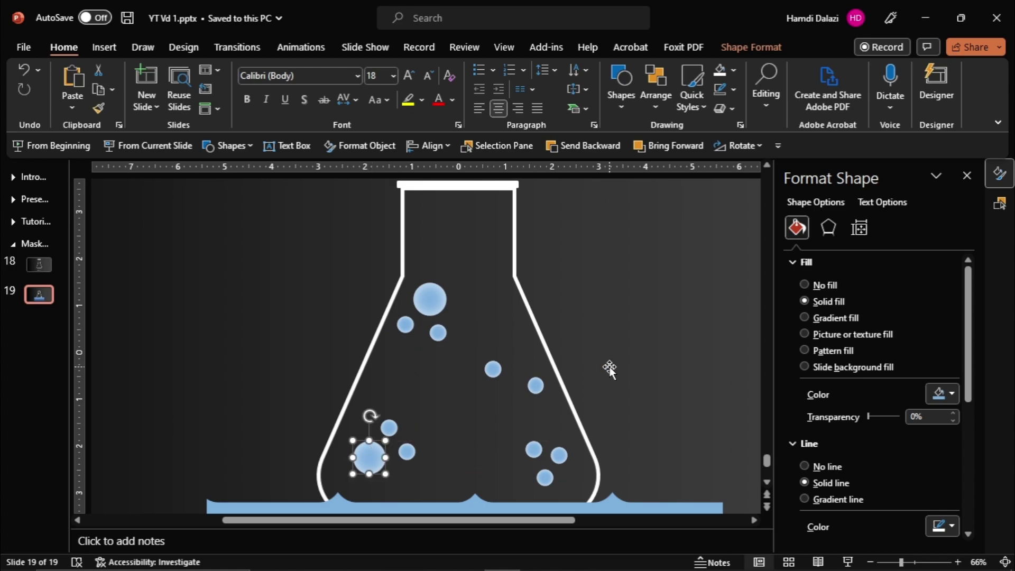
# Step: Select all the bubble ovals, Oval 103 through Oval 94, in the Selection Pane
pyautogui.click(999, 203)
pyautogui.keyDown('ctrl'); pyautogui.click(877, 246); pyautogui.keyUp('ctrl')
pyautogui.keyDown('ctrl'); pyautogui.click(872, 263); pyautogui.keyUp('ctrl')
pyautogui.keyDown('ctrl'); pyautogui.click(870, 281); pyautogui.keyUp('ctrl')
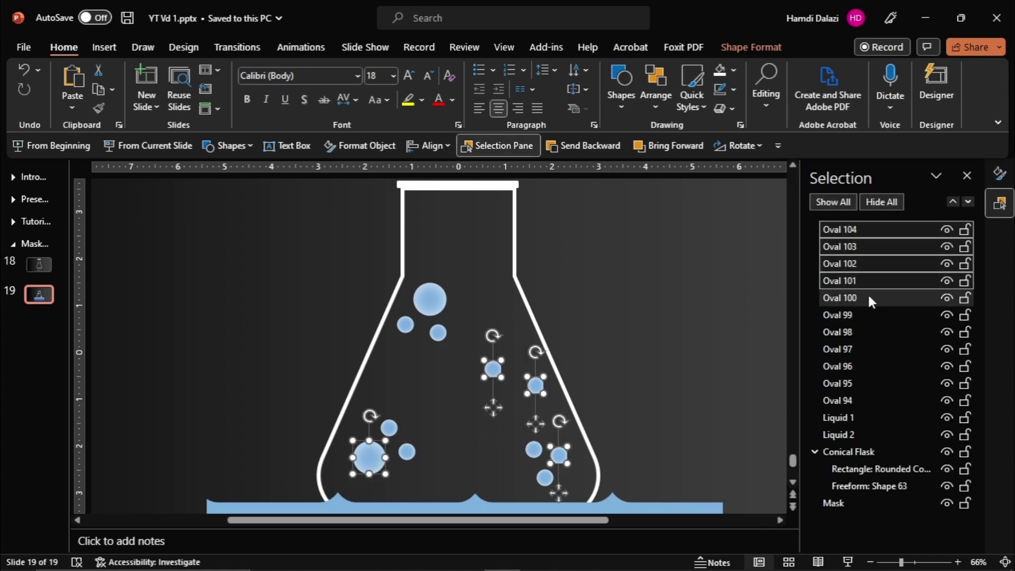
pyautogui.keyDown('ctrl'); pyautogui.click(867, 297); pyautogui.keyUp('ctrl')
pyautogui.keyDown('ctrl'); pyautogui.click(861, 314); pyautogui.keyUp('ctrl')
pyautogui.keyDown('ctrl'); pyautogui.click(860, 332); pyautogui.keyUp('ctrl')
pyautogui.keyDown('ctrl'); pyautogui.click(860, 349); pyautogui.keyUp('ctrl')
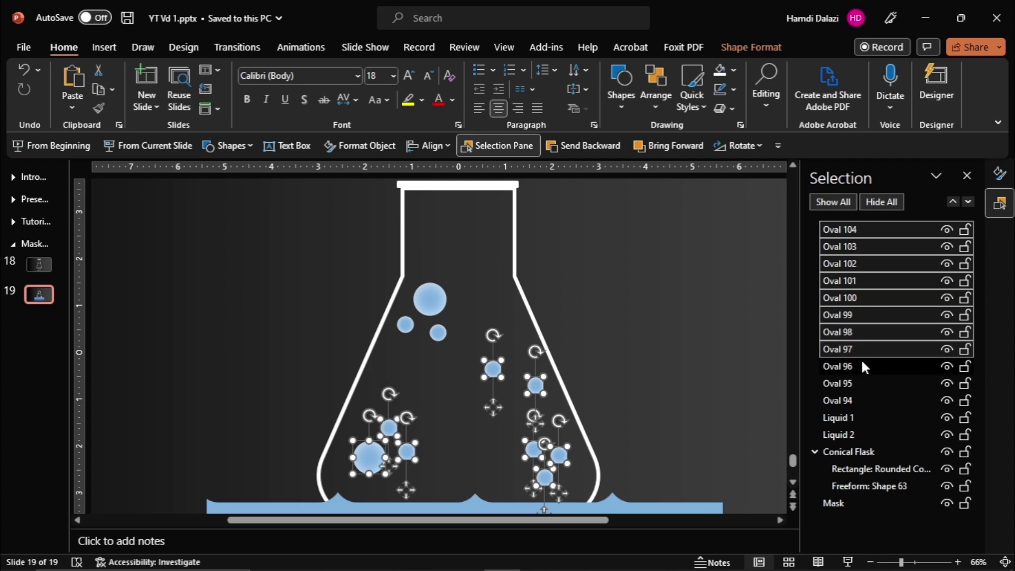
pyautogui.keyDown('ctrl'); pyautogui.click(860, 365); pyautogui.keyUp('ctrl')
pyautogui.keyDown('ctrl'); pyautogui.click(860, 383); pyautogui.keyUp('ctrl')
pyautogui.keyDown('ctrl'); pyautogui.click(861, 400); pyautogui.keyUp('ctrl')
# Step: Group the selected bubbles and name the group Bubbles
pyautogui.hotkey('ctrl', 'g')
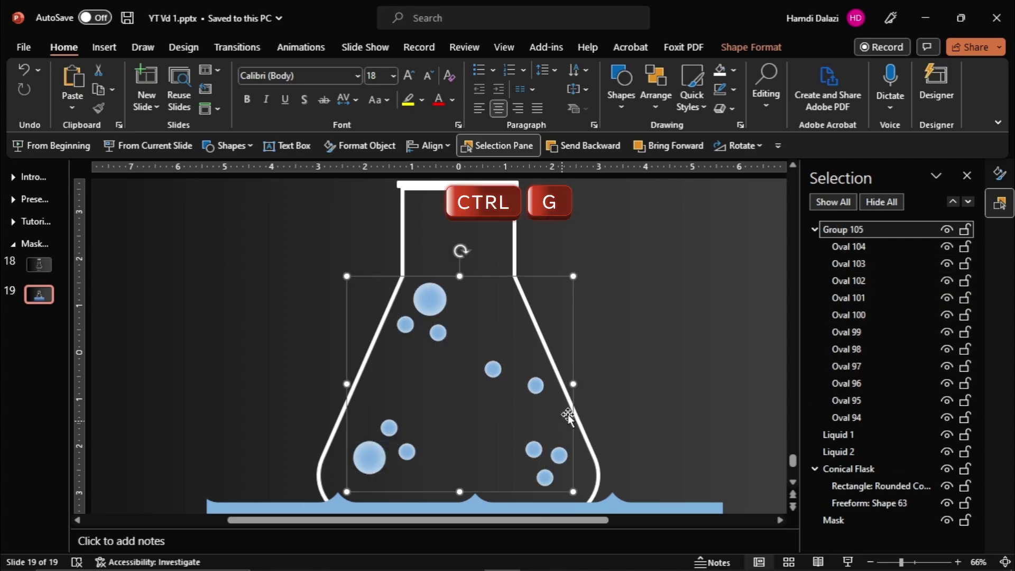
pyautogui.doubleClick(848, 227)
pyautogui.write('Bu')
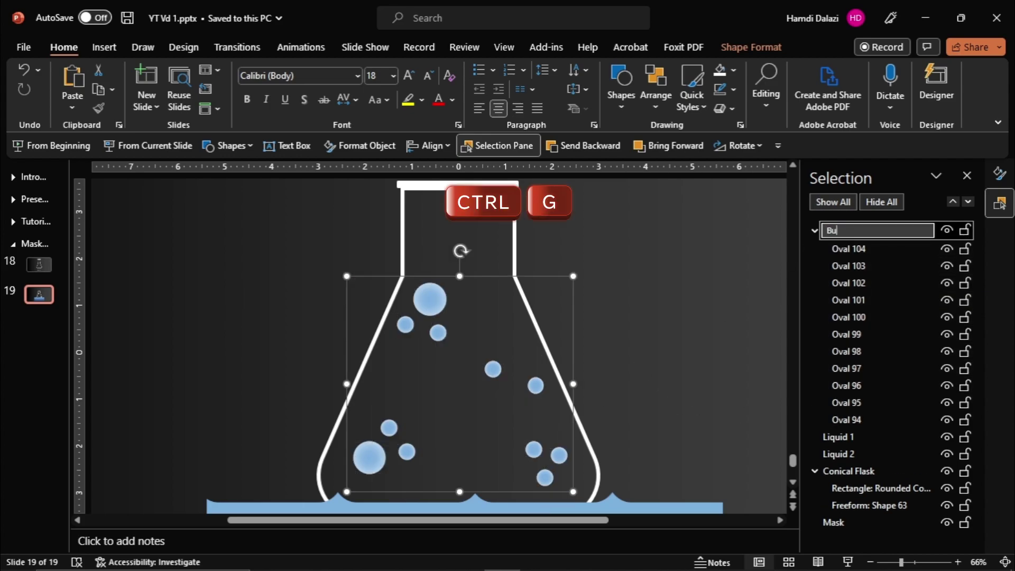
pyautogui.write('bbles')
pyautogui.press('Return')
# Step: Centre the Bubbles group on the slide and nudge it down into the liquid
pyautogui.keyDown('ctrl'); pyautogui.scroll(-4, 588, 369); pyautogui.keyUp('ctrl')
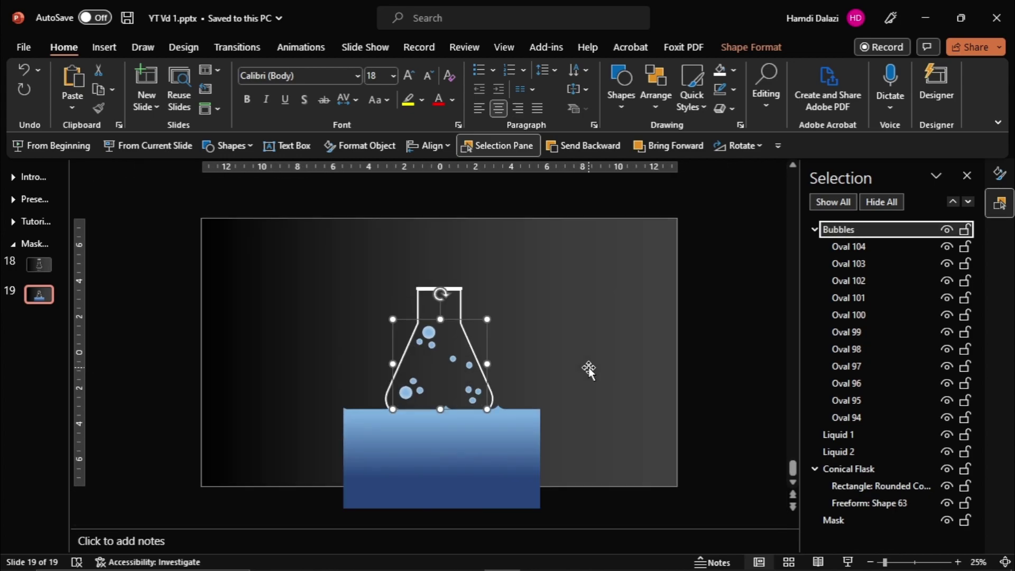
pyautogui.click(435, 144)
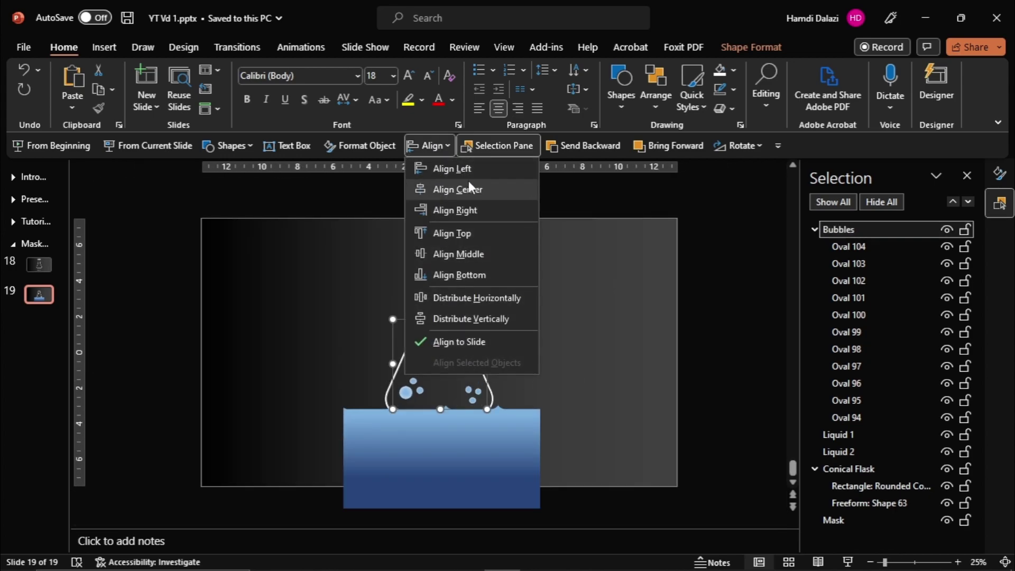
pyautogui.click(468, 184)
pyautogui.press('Down')
pyautogui.press('Down')
pyautogui.press('Down')
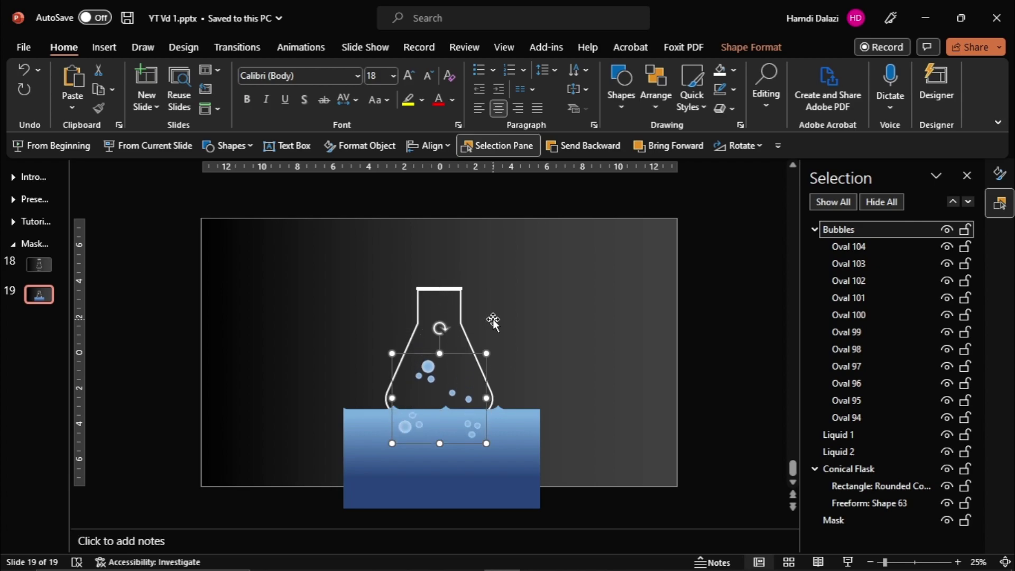
pyautogui.press('Down')
pyautogui.press('Down')
pyautogui.press('Down')
pyautogui.press('Down')
pyautogui.press('Down')
pyautogui.press('Down')
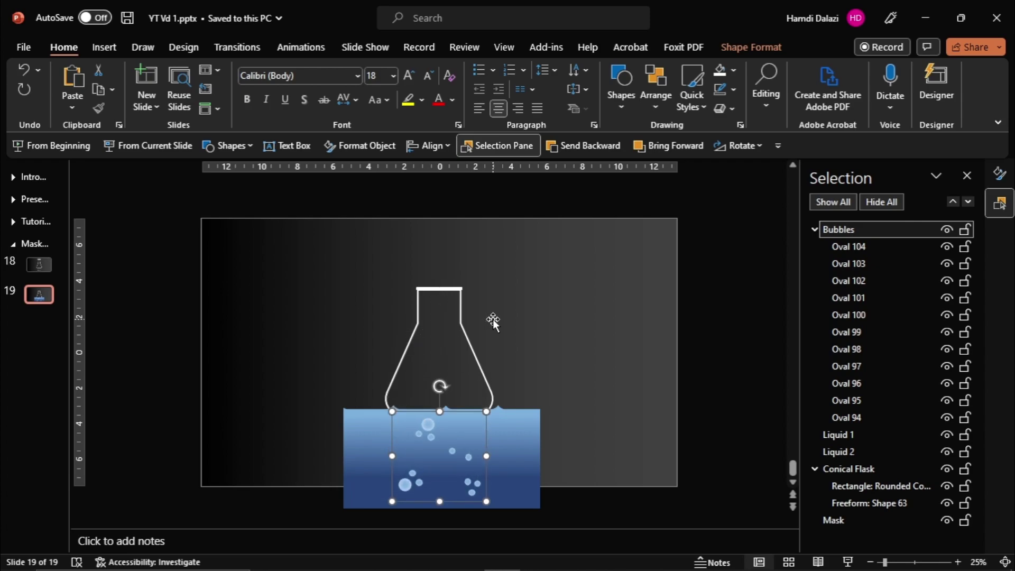
pyautogui.click(588, 499)
# Step: Send the bubbles and both liquid shapes back twice behind the mask and raise them into the flask
pyautogui.moveTo(571, 521); pyautogui.dragTo(282, 378)
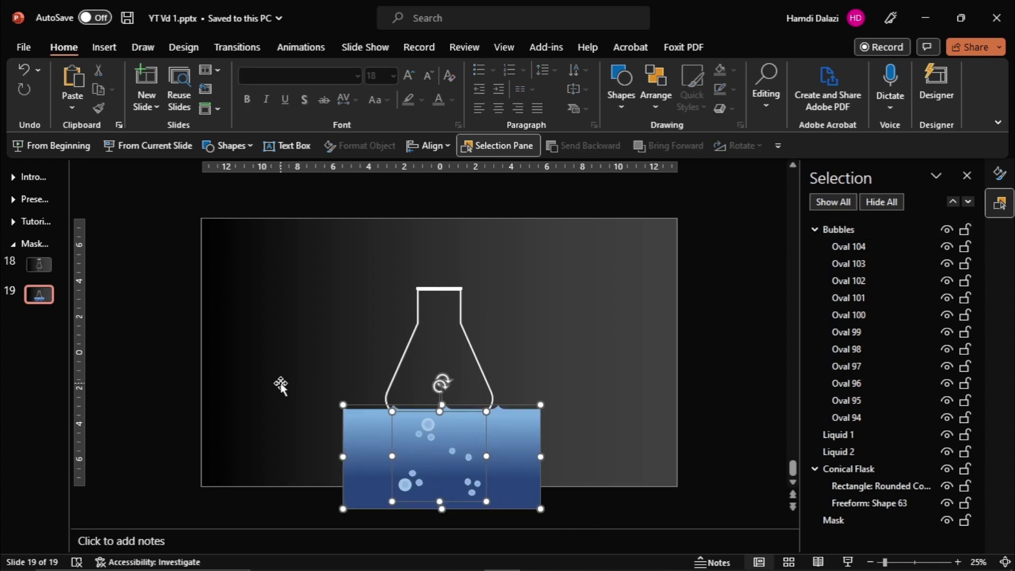
pyautogui.click(593, 145)
pyautogui.click(593, 145)
pyautogui.press('Up')
pyautogui.press('Up')
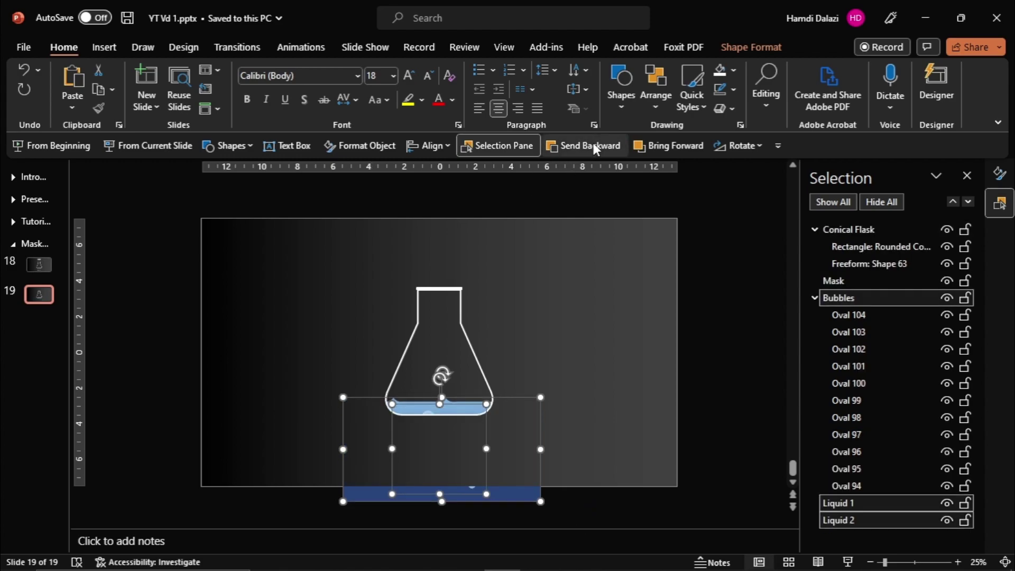
pyautogui.press('Up')
pyautogui.press('Up')
pyautogui.press('Up')
pyautogui.press('Up')
pyautogui.press('Up')
pyautogui.press('Up')
pyautogui.press('Up')
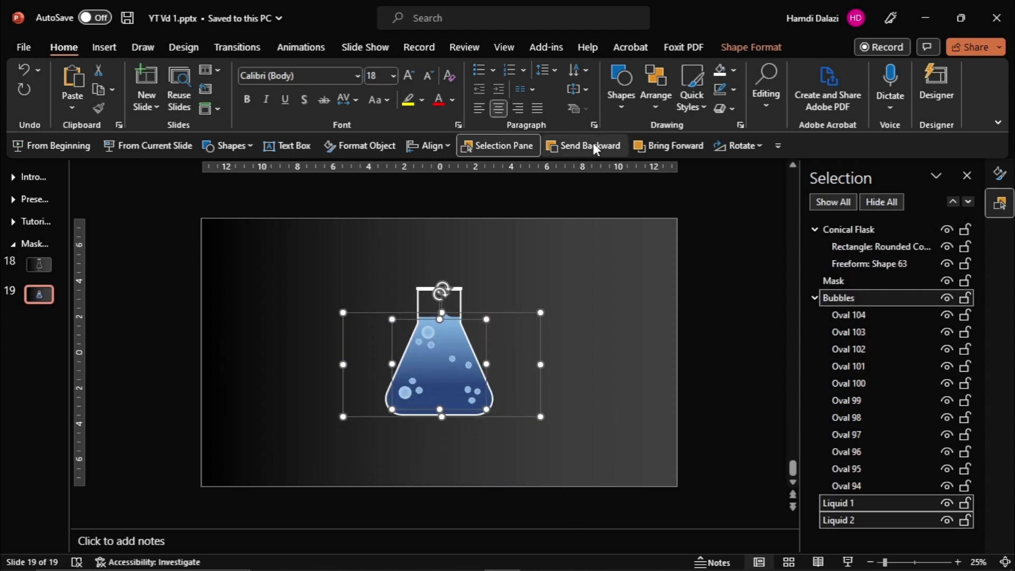
pyautogui.press('Up')
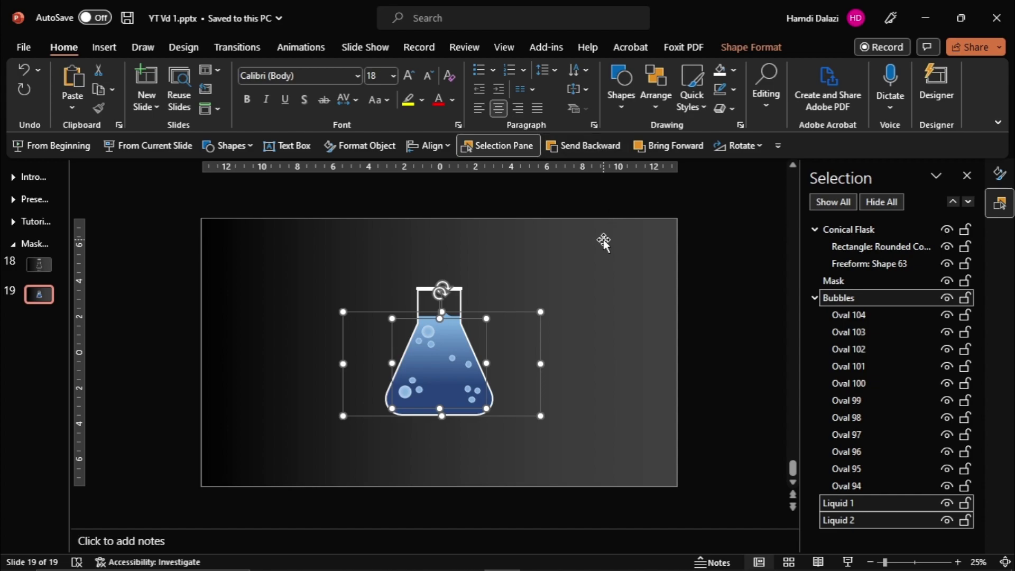
pyautogui.click(603, 239)
# Step: Nudge the Bubbles group slightly higher and select the Oval 99 bubble
pyautogui.scroll(5, 446, 339)
pyautogui.click(411, 284)
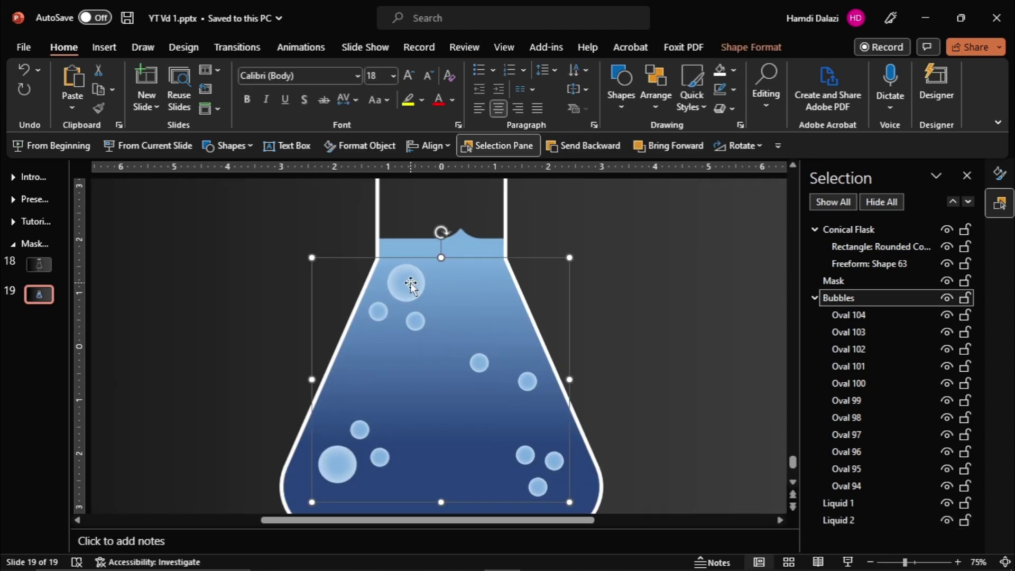
pyautogui.press('Up')
pyautogui.press('Up')
pyautogui.press('Up')
pyautogui.press('Up')
pyautogui.press('Up')
pyautogui.press('Up')
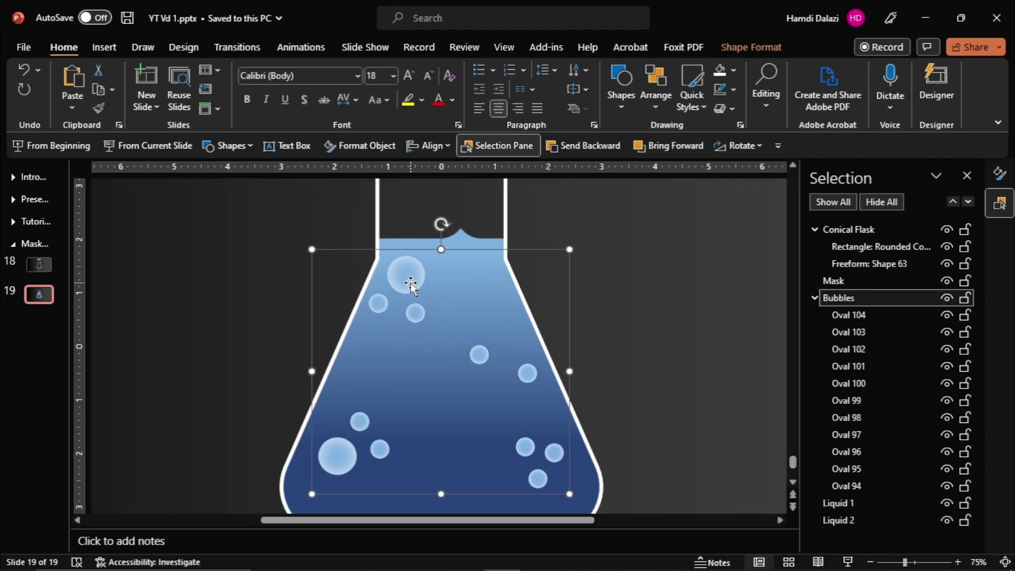
pyautogui.scroll(-3, 417, 291)
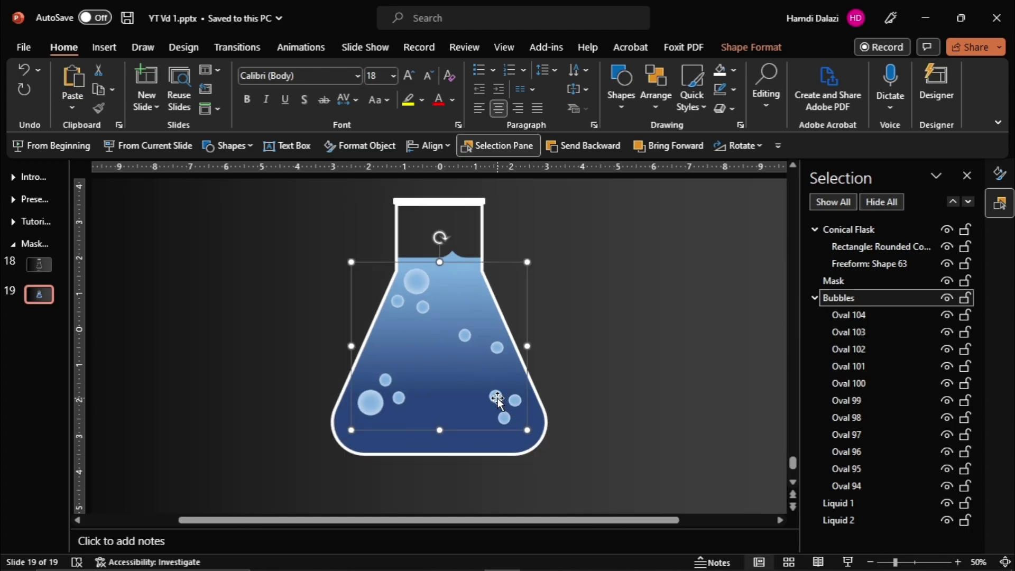
pyautogui.click(496, 398)
# Step: Nudge bubbles Oval 103 and Oval 100 down inside the liquid
pyautogui.keyDown('shift'); pyautogui.click(515, 400); pyautogui.keyUp('shift')
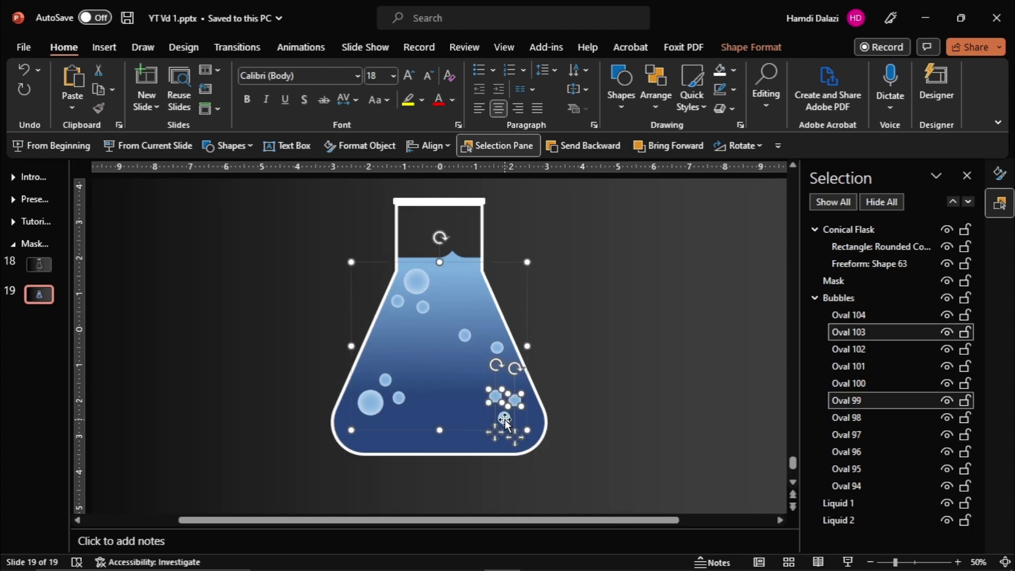
pyautogui.keyDown('shift'); pyautogui.click(504, 417); pyautogui.keyUp('shift')
pyautogui.press('Down')
pyautogui.press('Down')
pyautogui.press('Down')
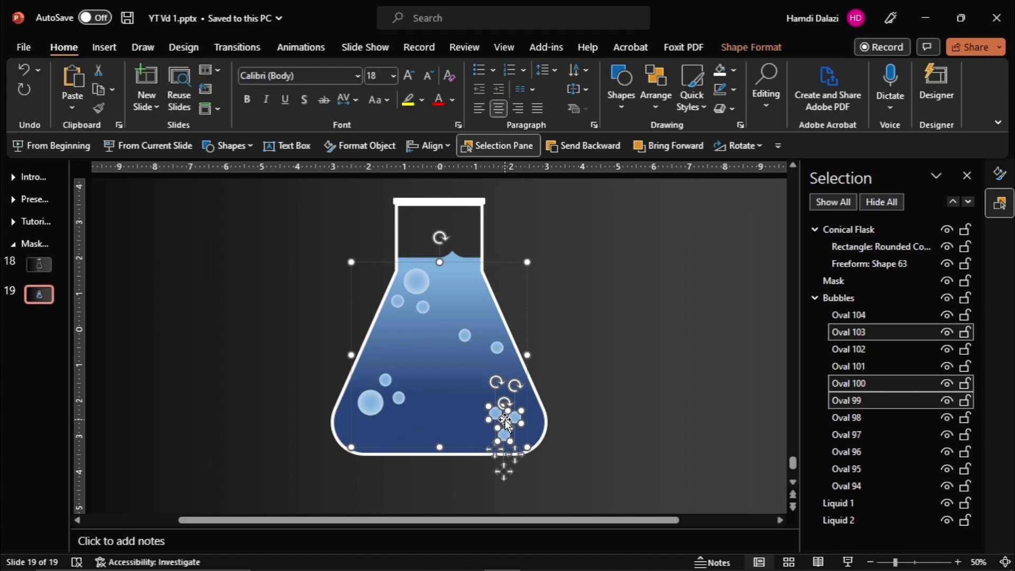
pyautogui.press('Escape')
# Step: Nudge Ovals 97, 98 and 104 two steps lower in the flask
pyautogui.click(385, 381)
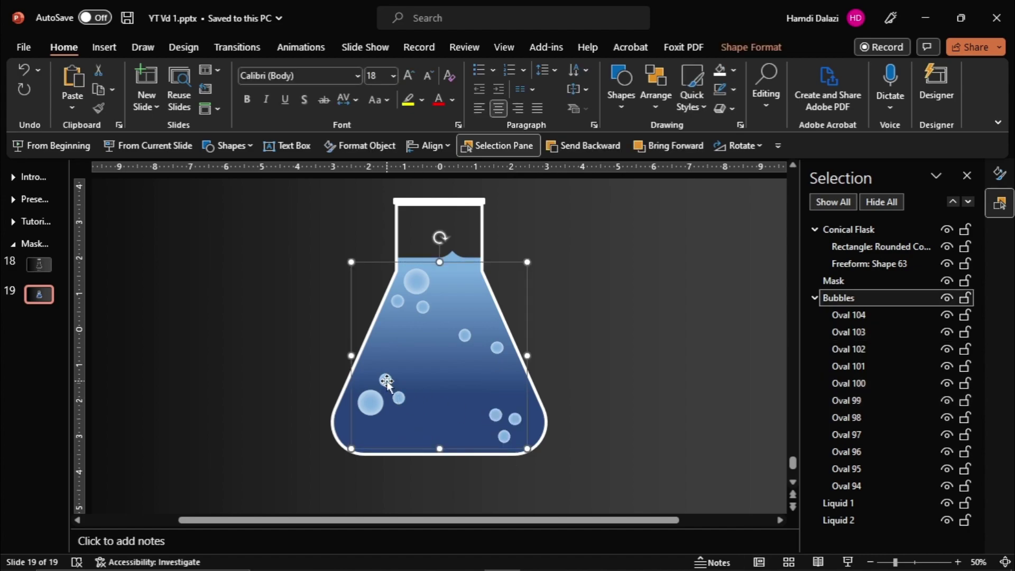
pyautogui.click(386, 381)
pyautogui.keyDown('shift'); pyautogui.click(398, 397); pyautogui.keyUp('shift')
pyautogui.keyDown('shift'); pyautogui.click(372, 404); pyautogui.keyUp('shift')
pyautogui.press('Down')
pyautogui.press('Down')
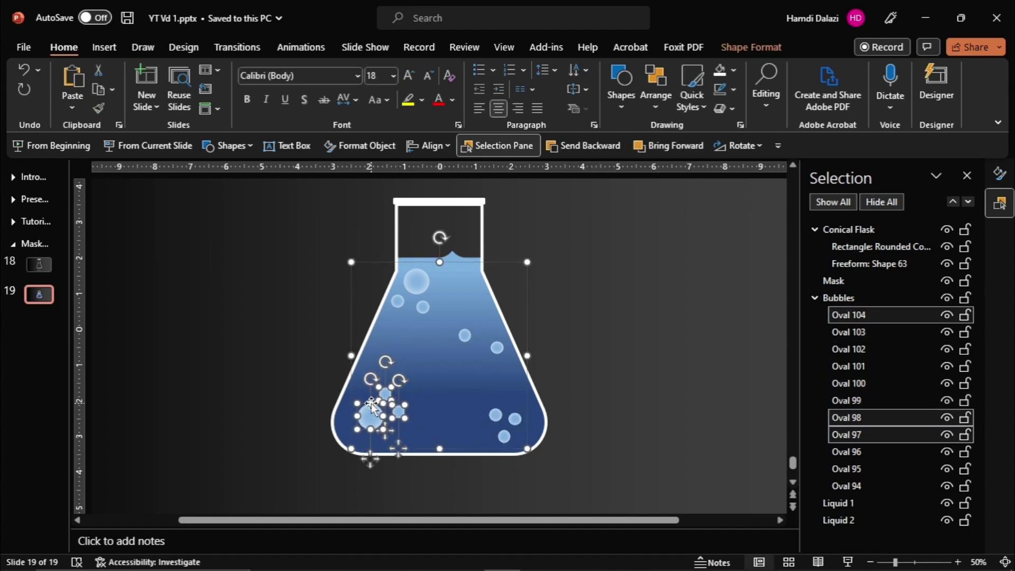
pyautogui.press('Down')
pyautogui.press('Down')
pyautogui.press('Down')
pyautogui.press('Down')
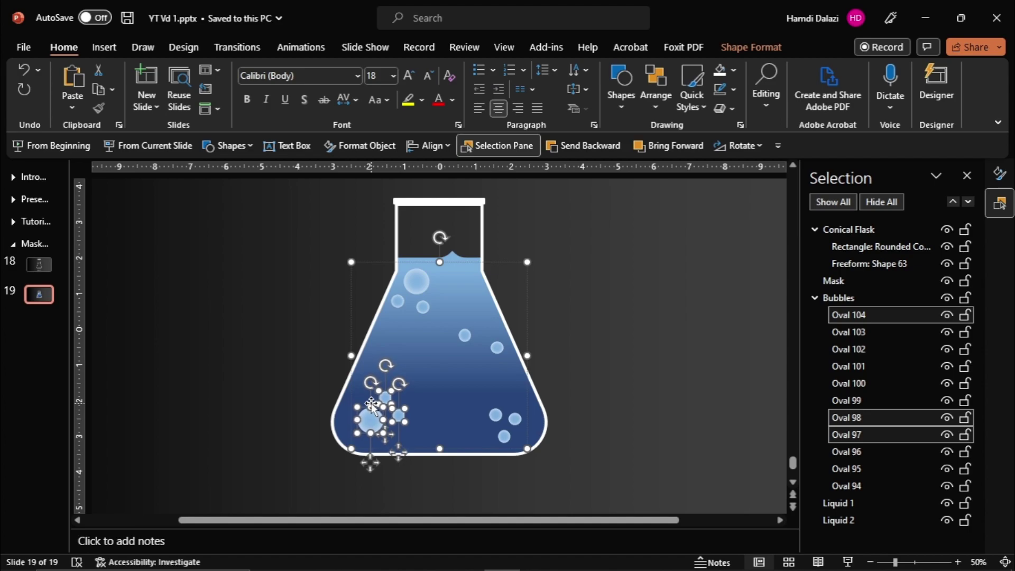
pyautogui.press('Escape')
# Step: Move bubbles Oval 102 and Oval 101 down and to the left
pyautogui.click(465, 335)
pyautogui.click(466, 334)
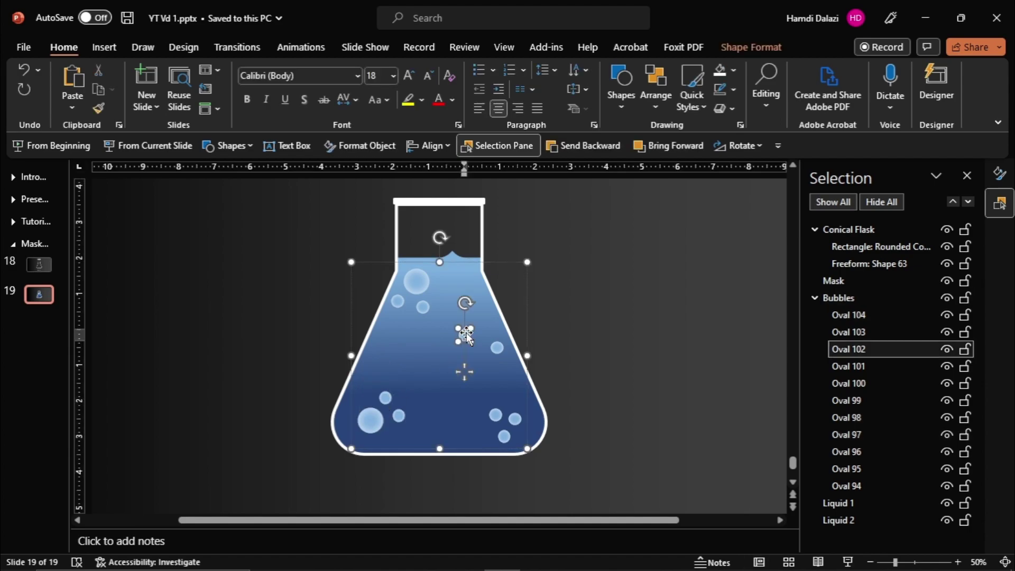
pyautogui.moveTo(465, 335)
pyautogui.mouseDown()
pyautogui.moveTo(454, 346)
pyautogui.moveTo(475, 356)
pyautogui.moveTo(441, 363)
pyautogui.mouseUp()
pyautogui.click(497, 346)
pyautogui.click(498, 347)
pyautogui.press('Escape')
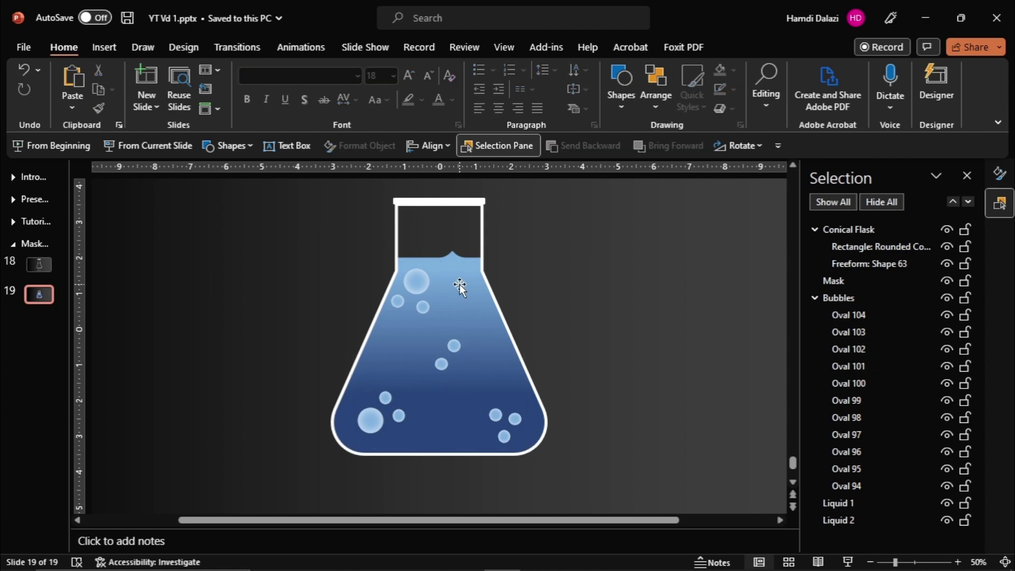
# Step: Shift Bubbles, Liquid 1 and Liquid 2 down and bring them in front of the mask
pyautogui.scroll(-2, 459, 283)
pyautogui.click(842, 299)
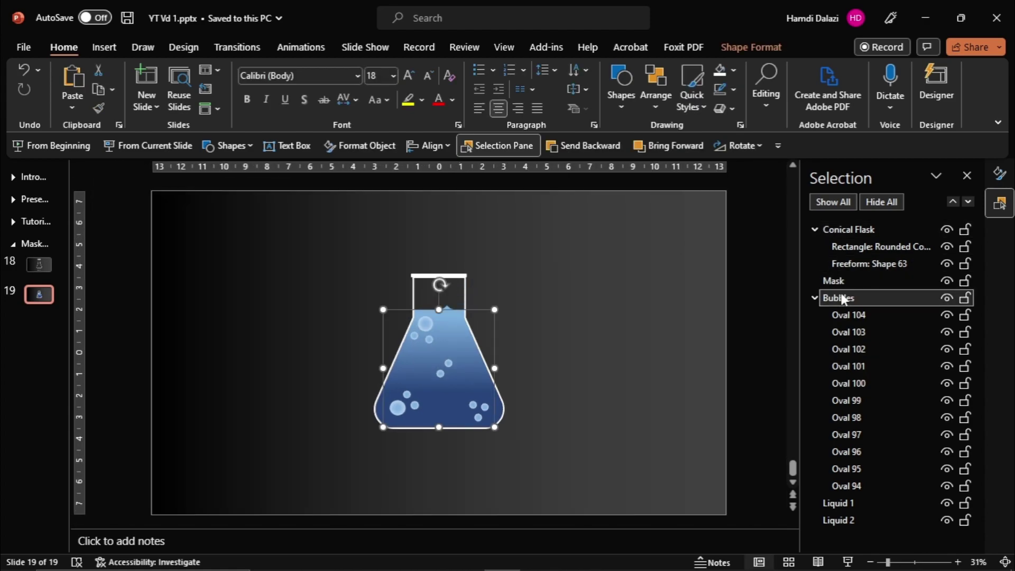
pyautogui.keyDown('ctrl'); pyautogui.click(851, 501); pyautogui.keyUp('ctrl')
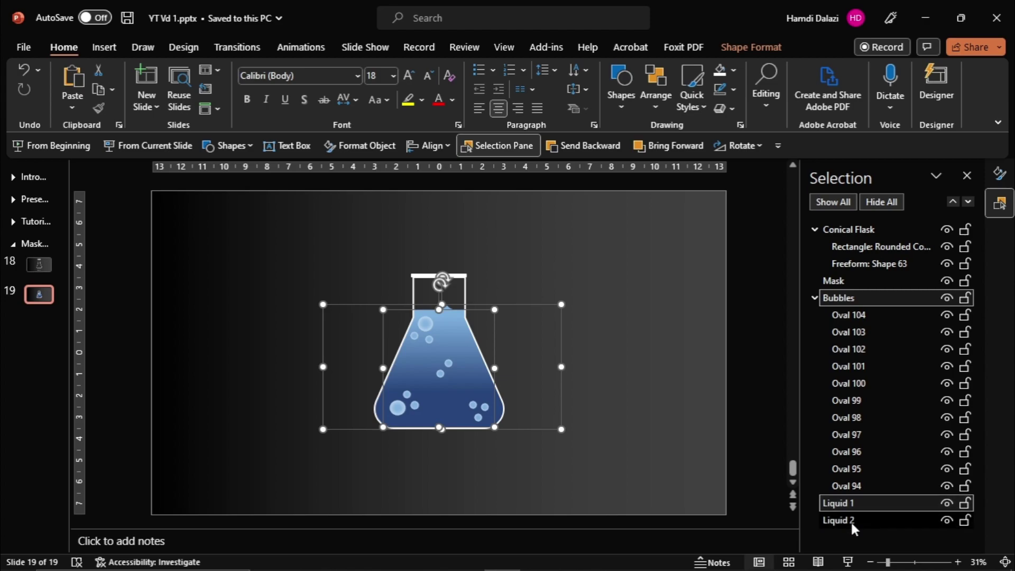
pyautogui.keyDown('ctrl'); pyautogui.click(851, 520); pyautogui.keyUp('ctrl')
pyautogui.press('Down')
pyautogui.press('Down')
pyautogui.press('Down')
pyautogui.press('Down')
pyautogui.press('Down')
pyautogui.press('Down')
pyautogui.press('Down')
pyautogui.press('Down')
pyautogui.press('Down')
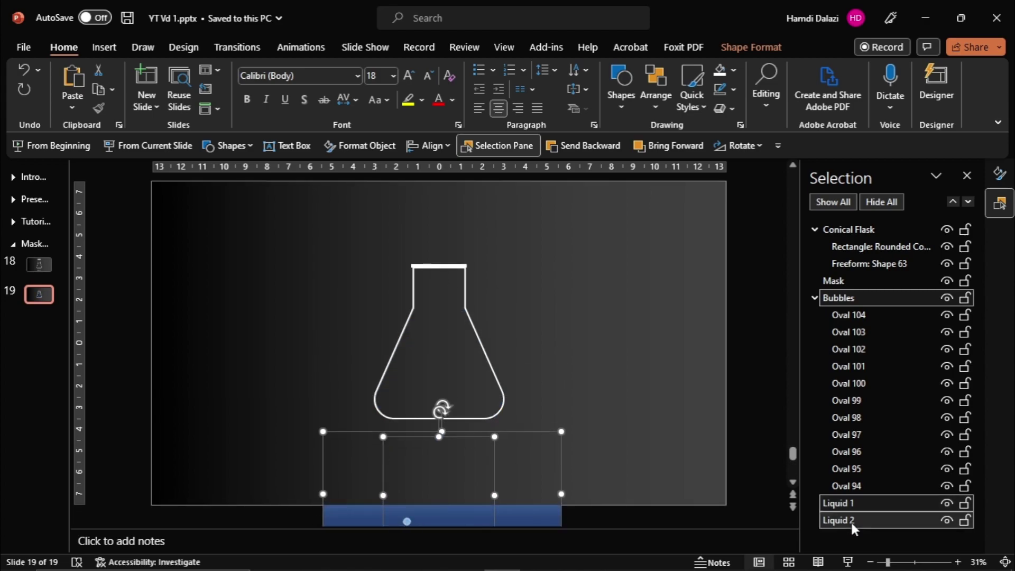
pyautogui.press('Up')
pyautogui.press('Up')
pyautogui.press('Up')
pyautogui.press('Up')
pyautogui.press('Up')
pyautogui.press('Up')
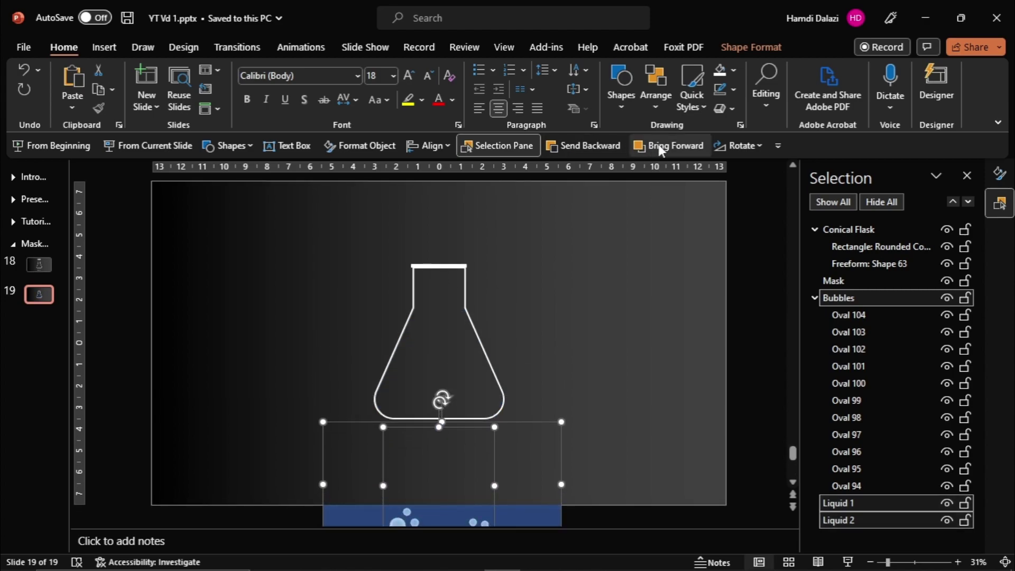
pyautogui.click(660, 150)
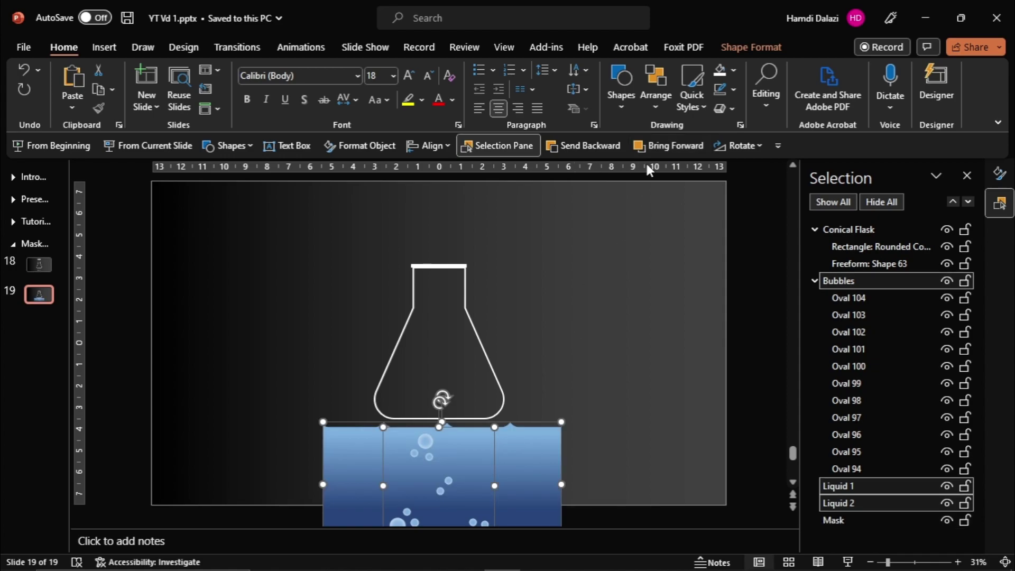
pyautogui.press('Escape')
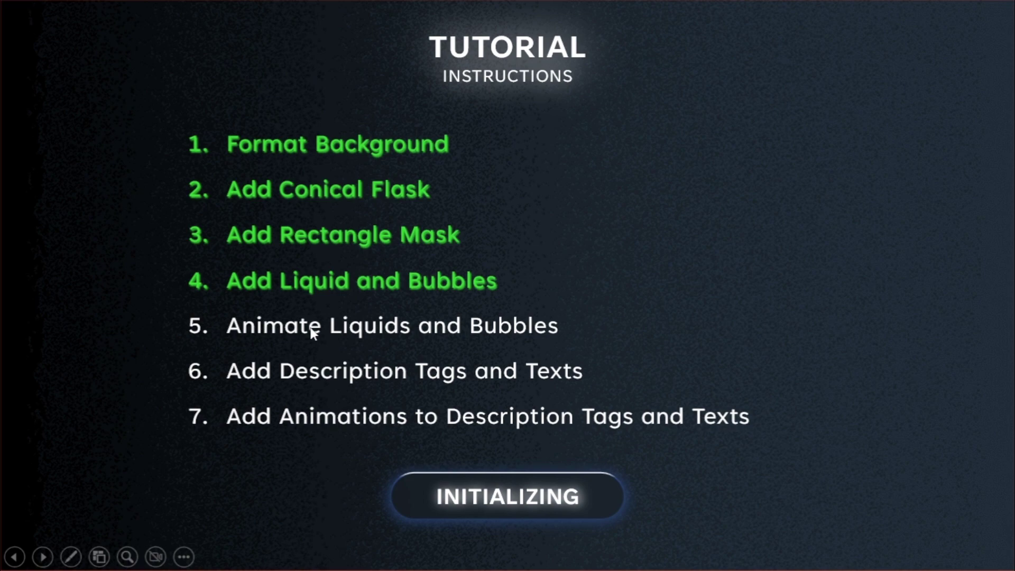
# Step: Highlight tutorial step 5, then show the full animation effects gallery for Liquid 1
pyautogui.click(294, 375)
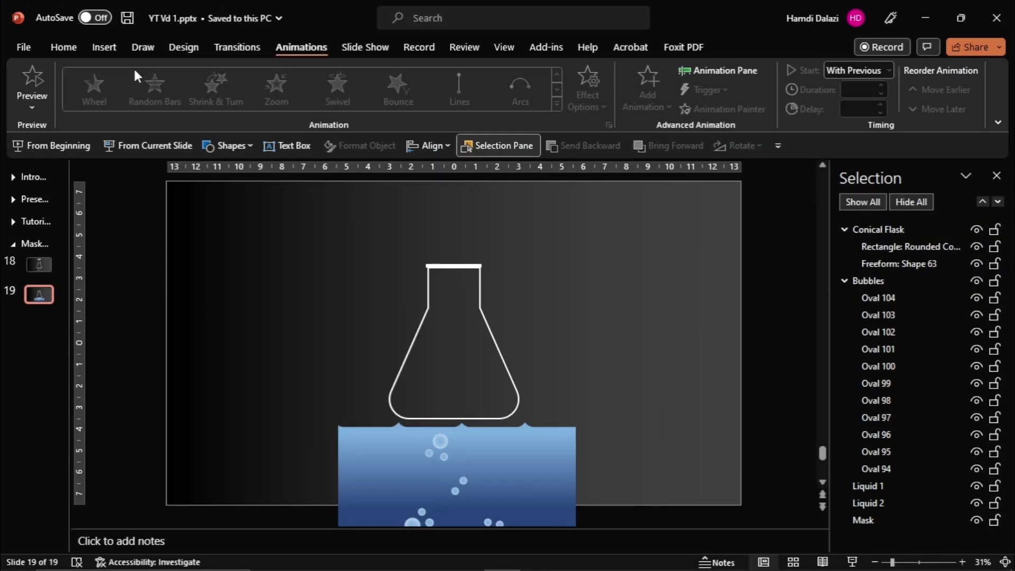
pyautogui.click(64, 48)
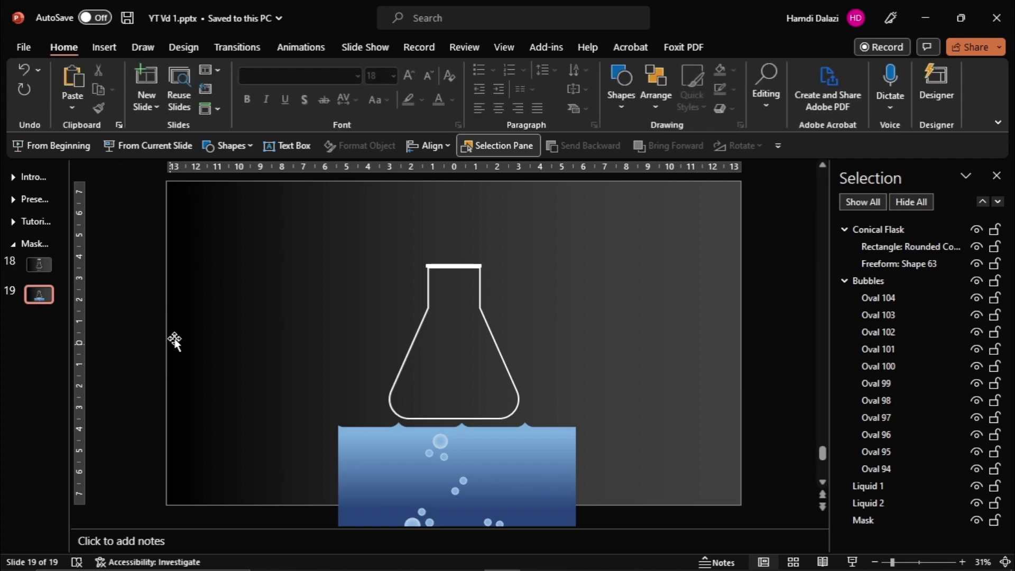
pyautogui.click(309, 46)
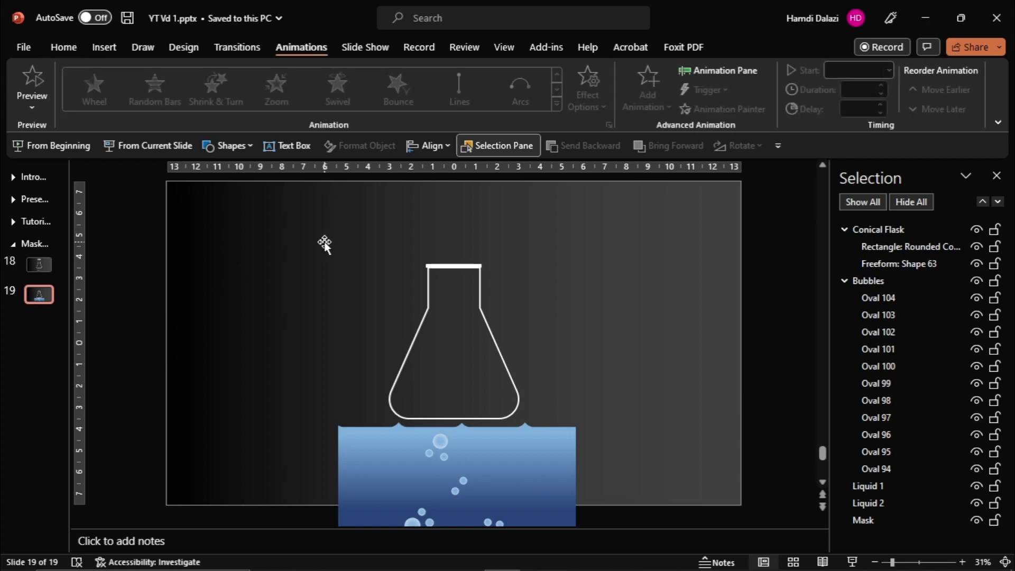
pyautogui.click(518, 467)
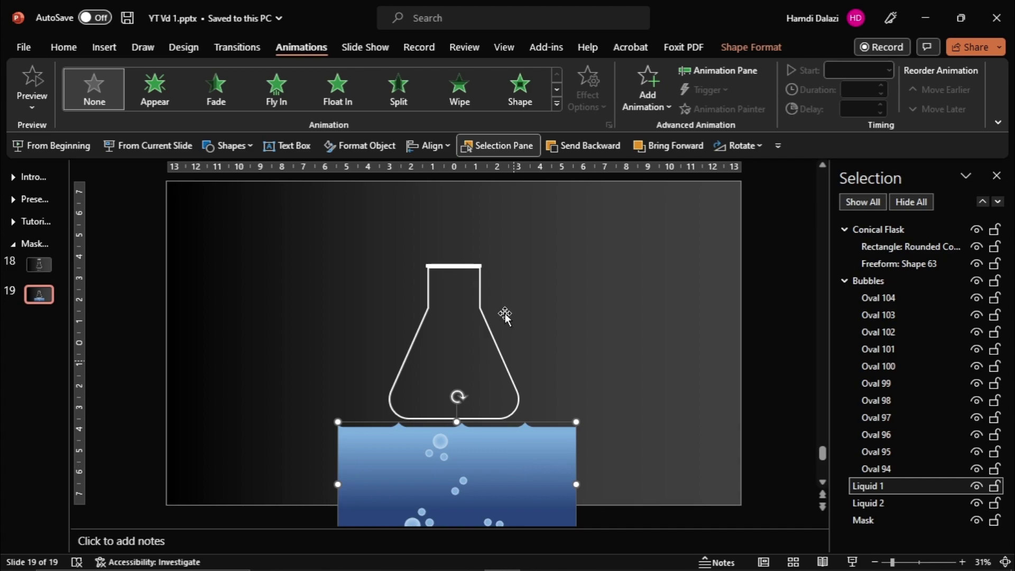
pyautogui.click(556, 104)
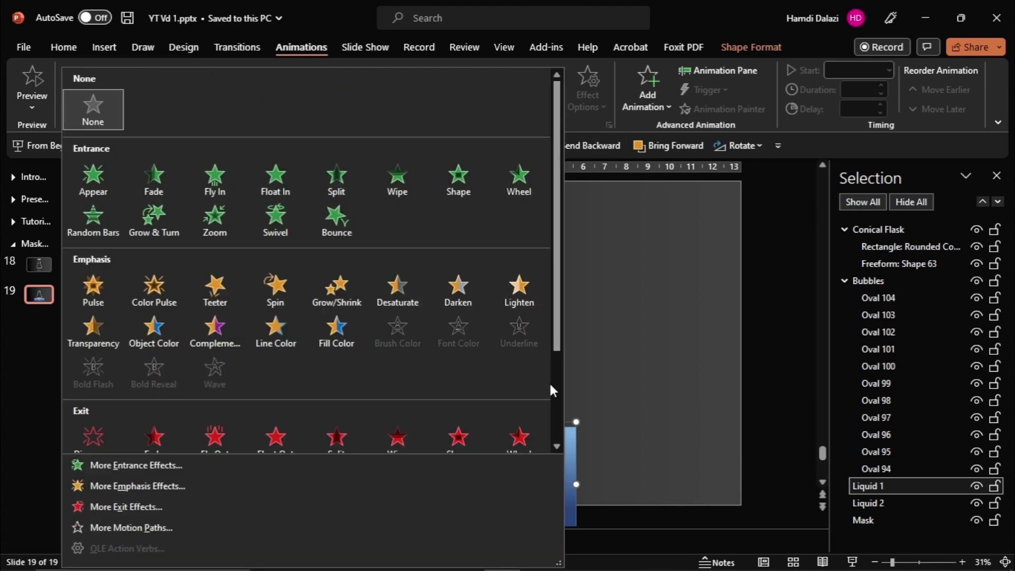
# Step: Give Liquid 1 an upward Lines motion path, its end moved right over the flask
pyautogui.scroll(-3, 550, 389)
pyautogui.click(122, 423)
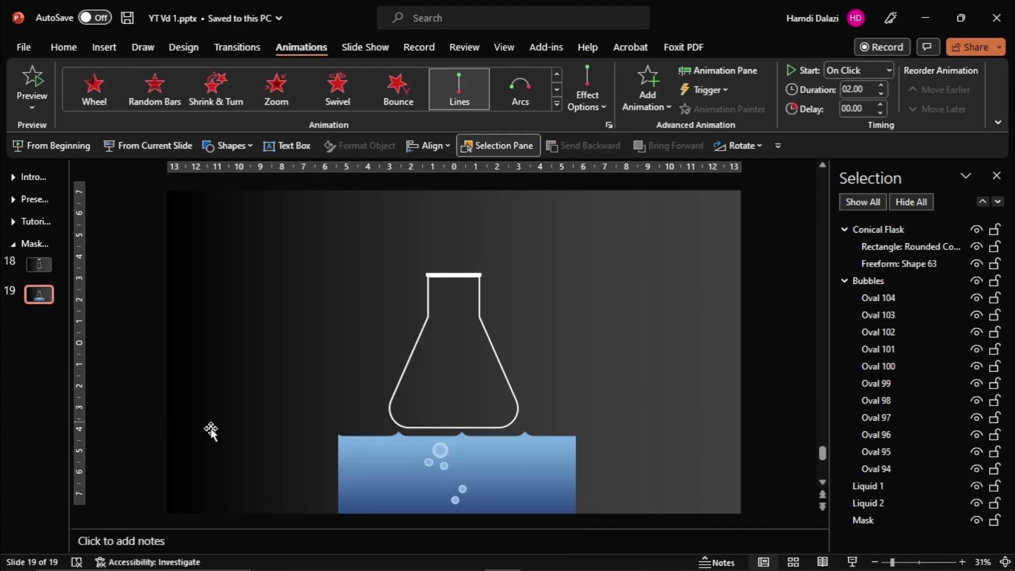
pyautogui.click(585, 112)
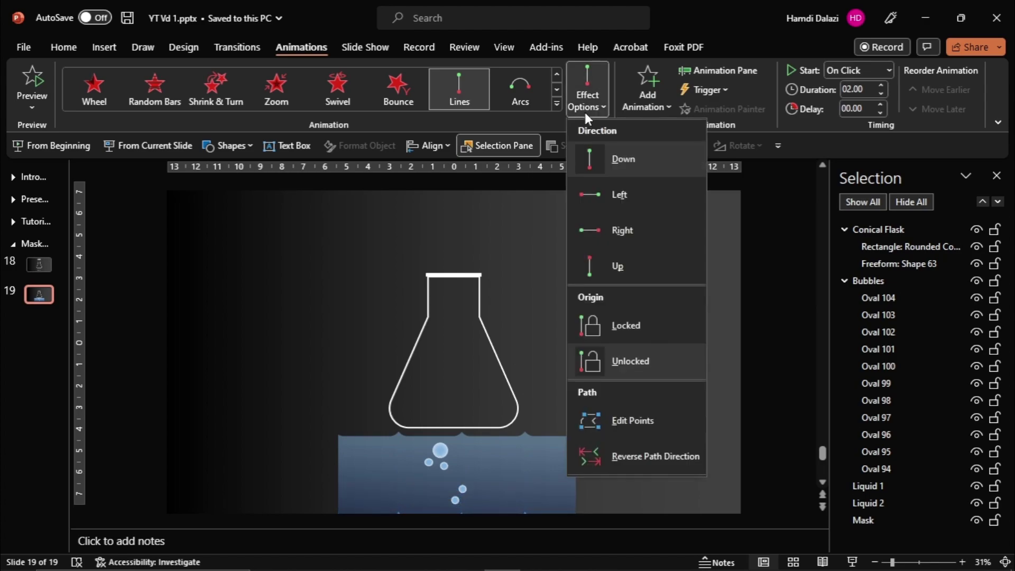
pyautogui.click(646, 259)
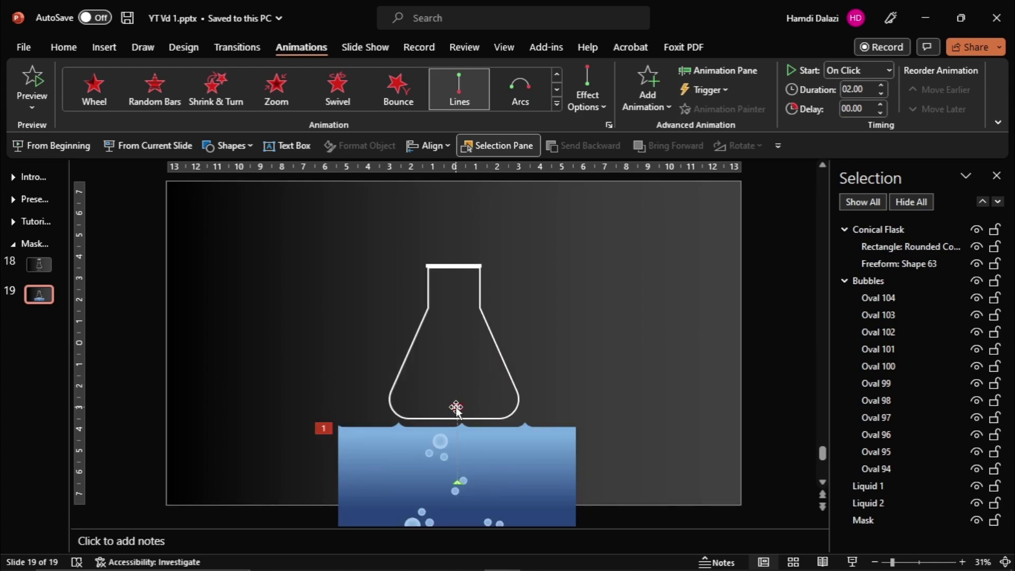
pyautogui.doubleClick(498, 373)
pyautogui.click(491, 232)
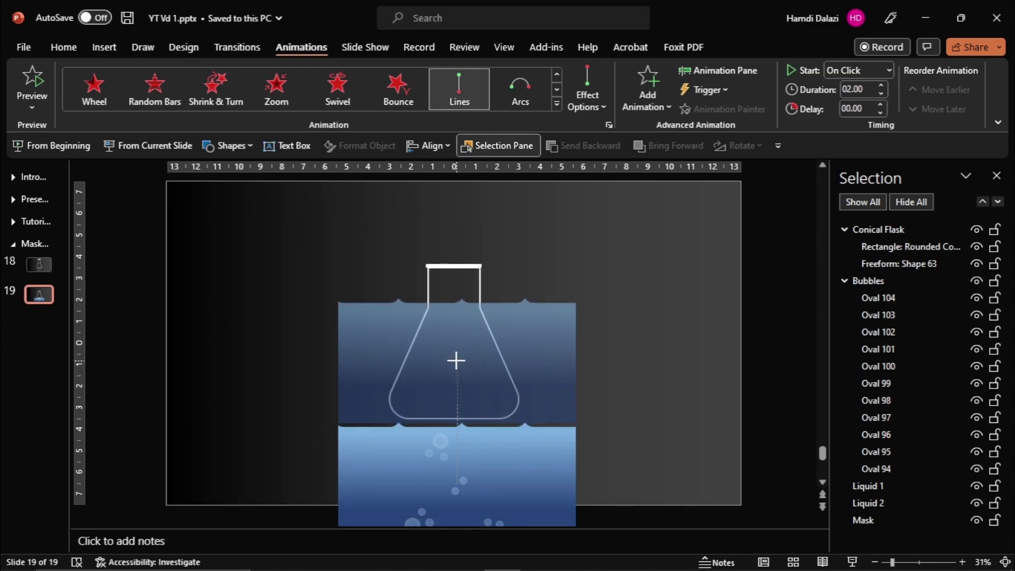
pyautogui.moveTo(456, 360); pyautogui.dragTo(501, 359)
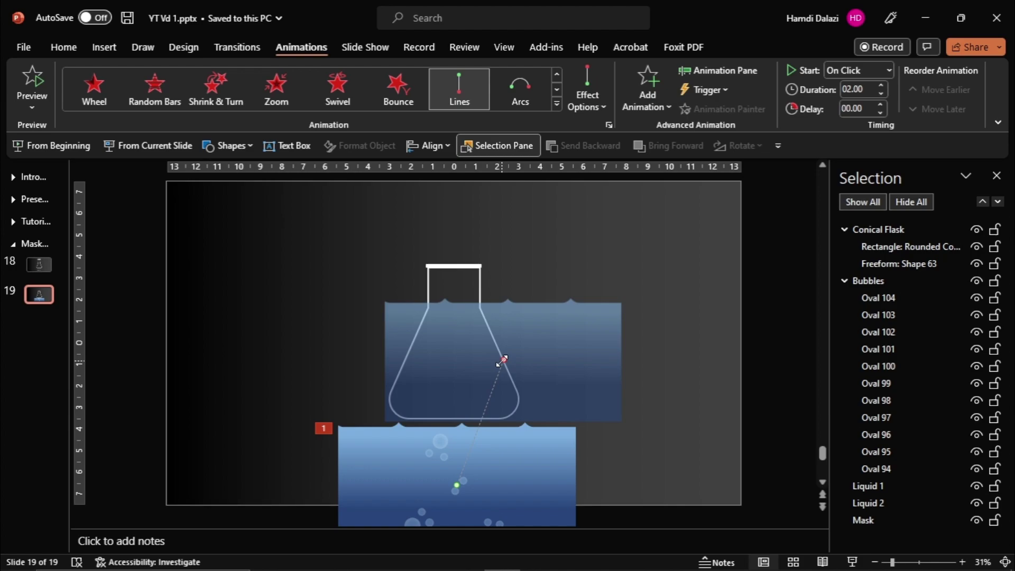
pyautogui.press('Escape')
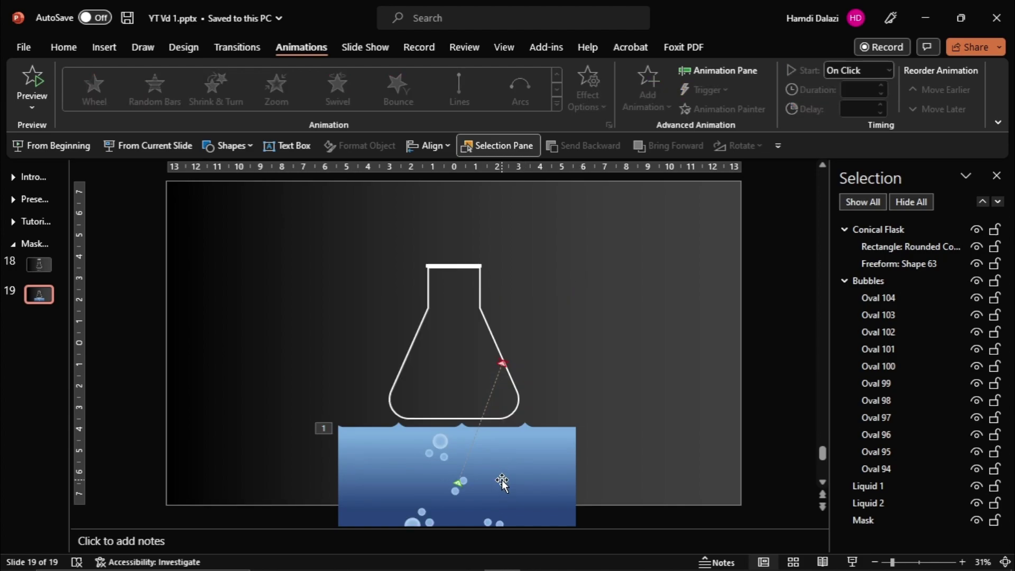
pyautogui.click(513, 471)
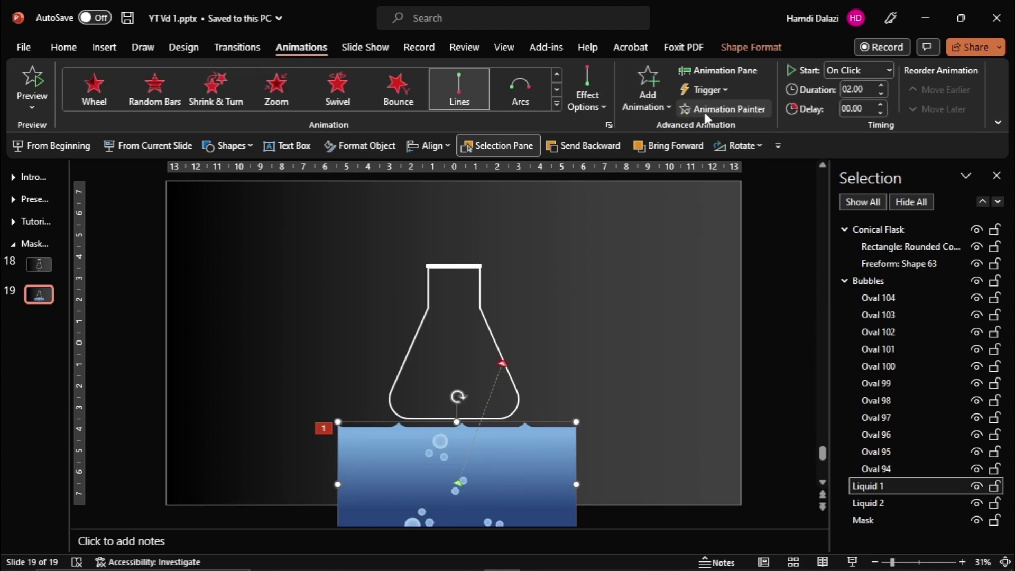
# Step: Hide Liquid 1, paint its motion path onto Liquid 2, and drag the end up-left
pyautogui.click(977, 485)
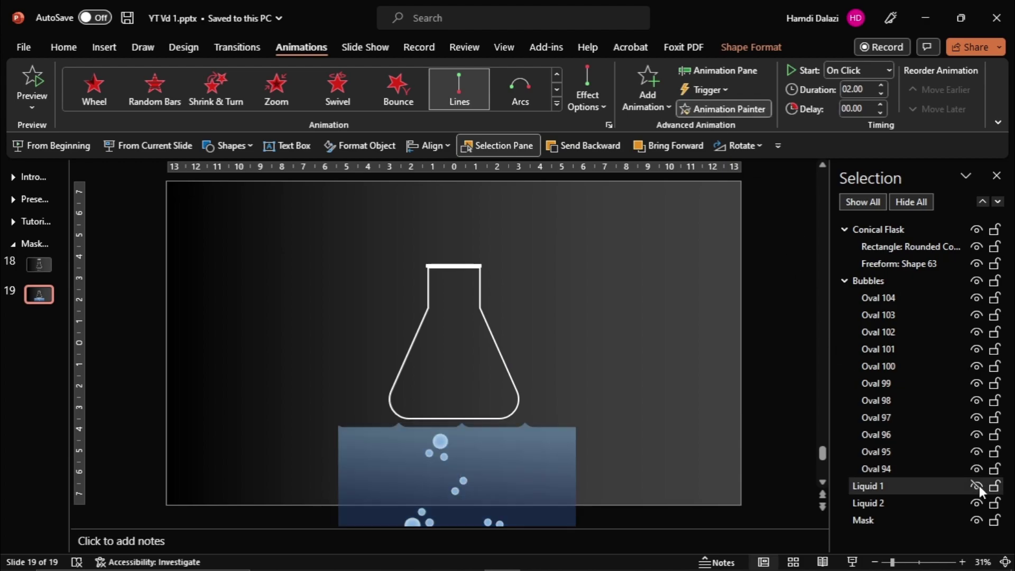
pyautogui.click(556, 459)
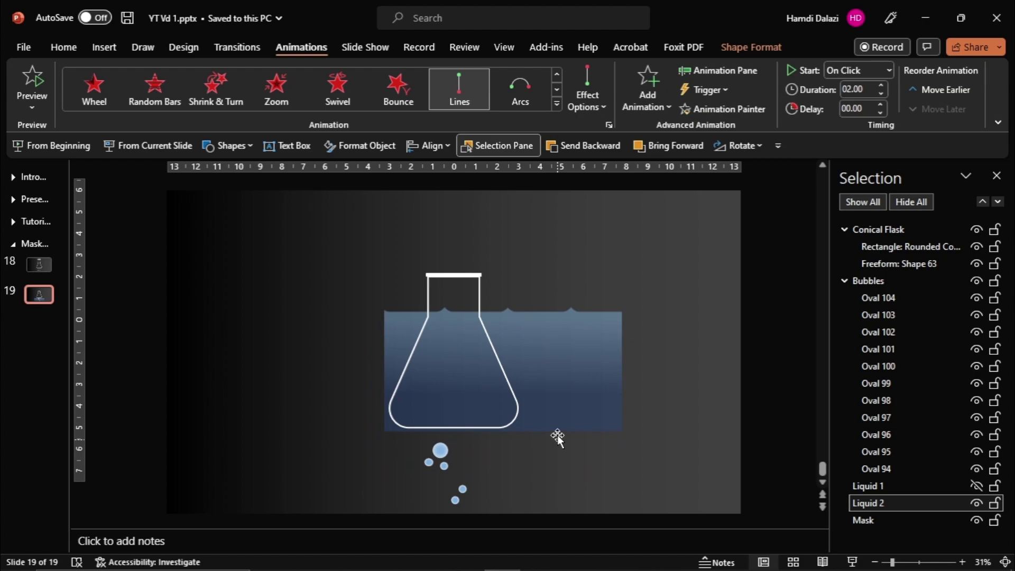
pyautogui.click(501, 339)
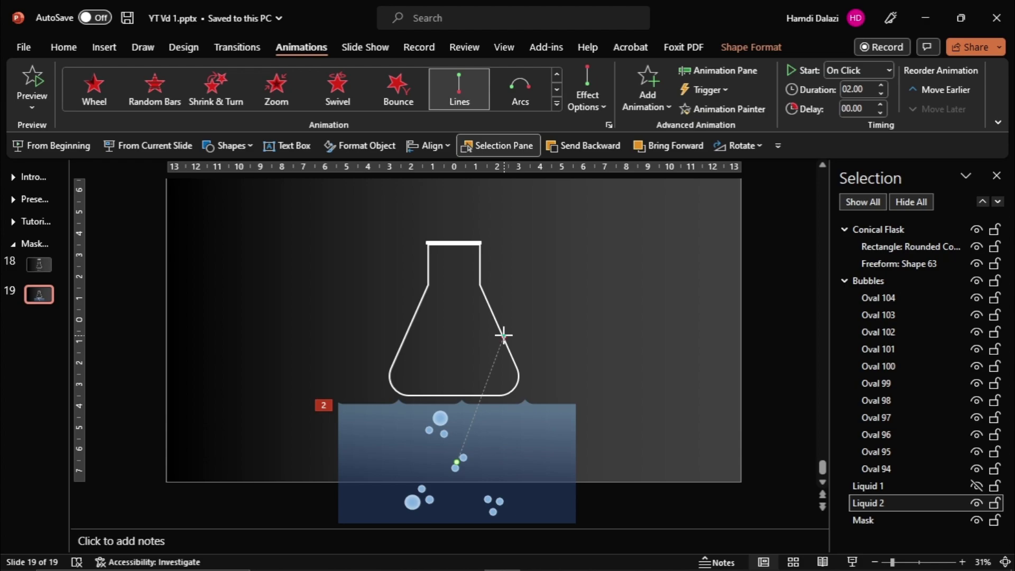
pyautogui.moveTo(503, 335); pyautogui.dragTo(407, 336)
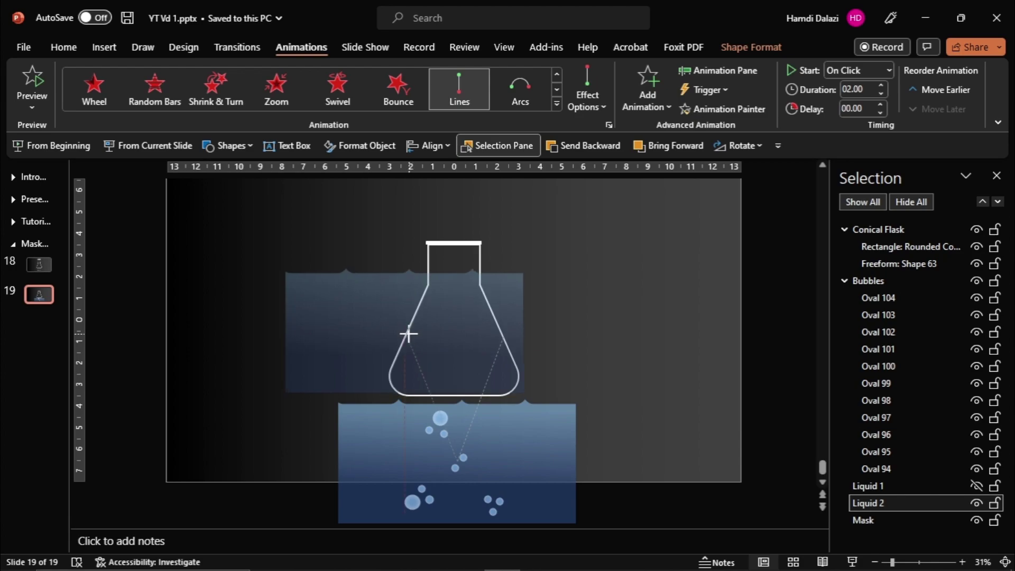
pyautogui.moveTo(407, 335); pyautogui.dragTo(405, 336)
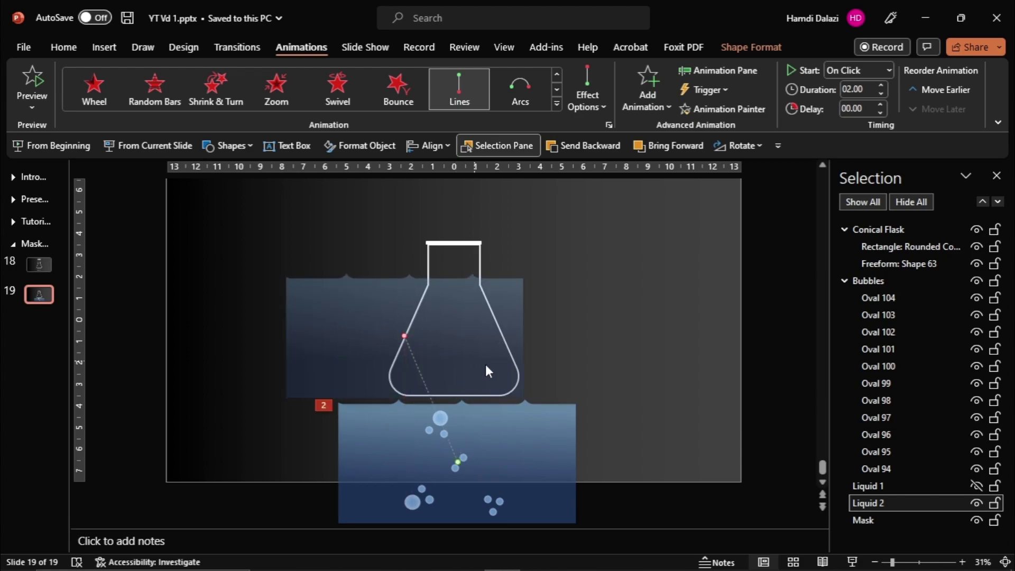
pyautogui.click(563, 423)
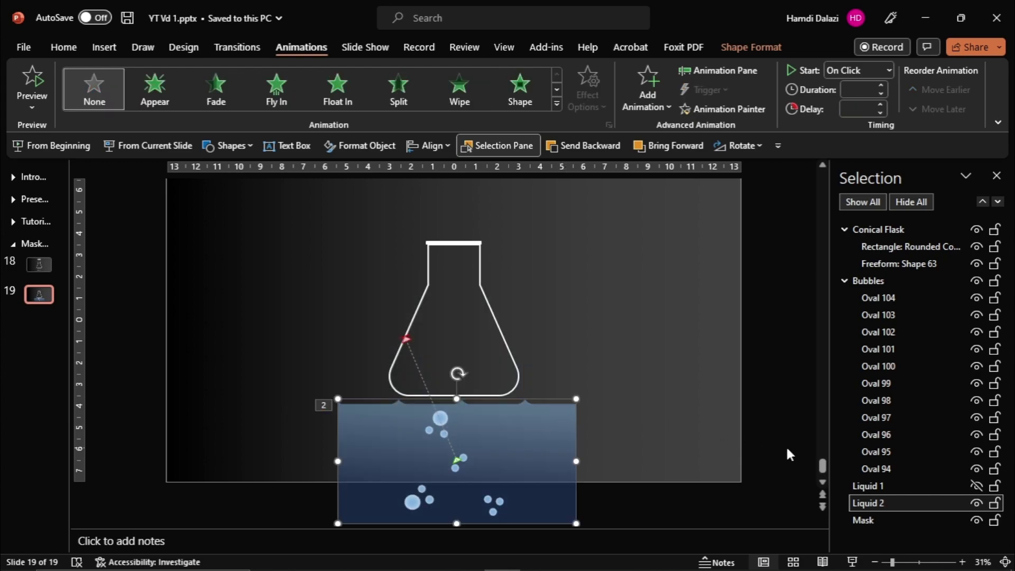
# Step: Unhide Liquid 1 and give the Bubbles group an upward Lines motion path
pyautogui.click(976, 485)
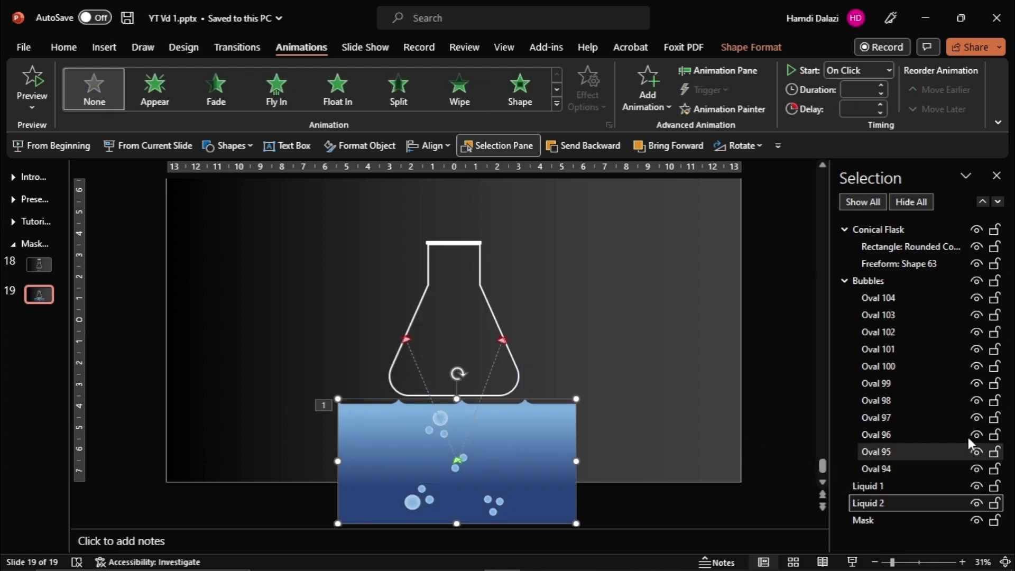
pyautogui.click(884, 281)
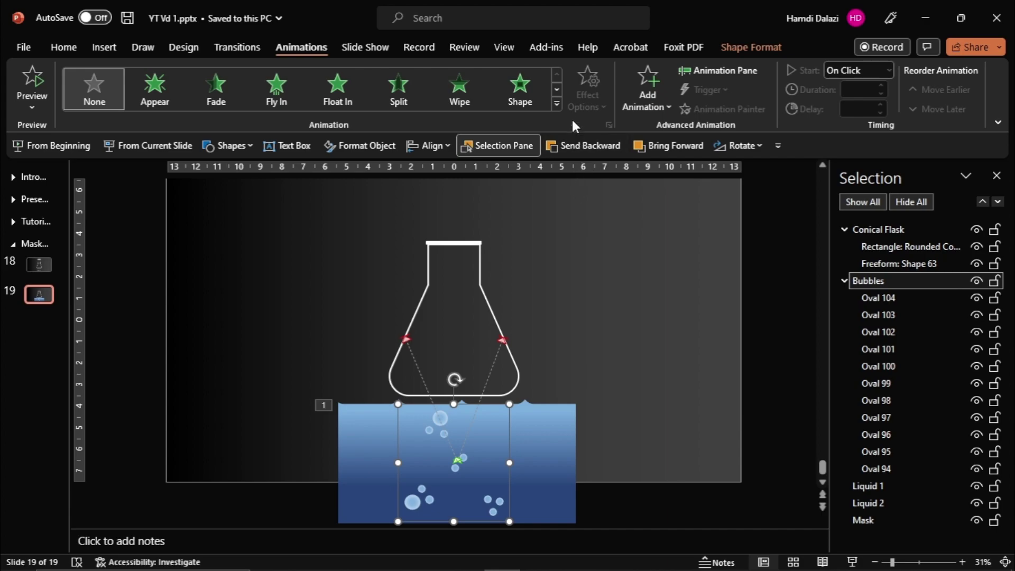
pyautogui.click(556, 105)
pyautogui.click(559, 401)
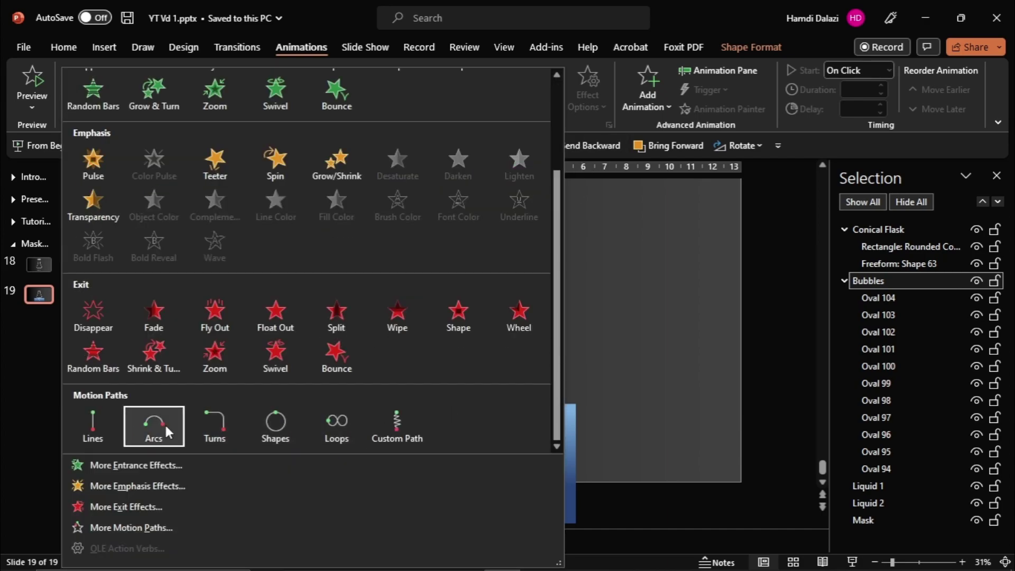
pyautogui.click(100, 426)
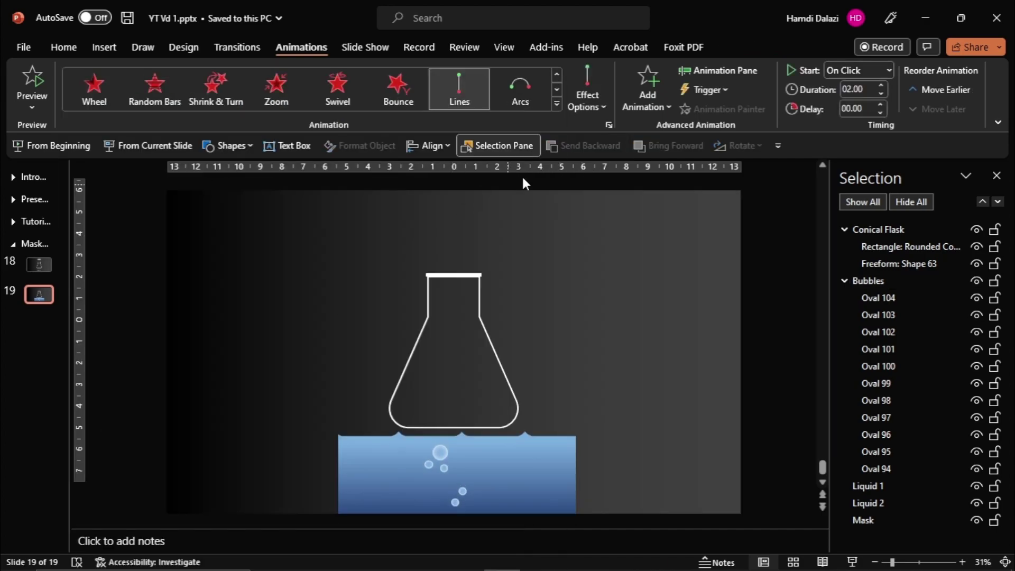
pyautogui.click(581, 106)
pyautogui.click(637, 280)
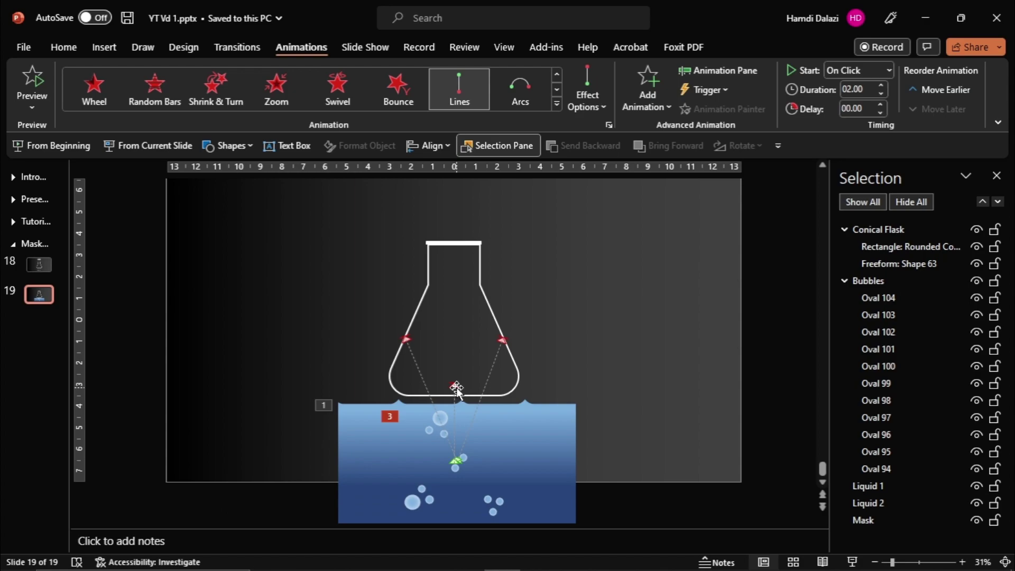
# Step: Extend the middle bubbles' path end up into the flask and show the Animation Pane
pyautogui.click(454, 384)
pyautogui.moveTo(453, 378); pyautogui.dragTo(456, 334)
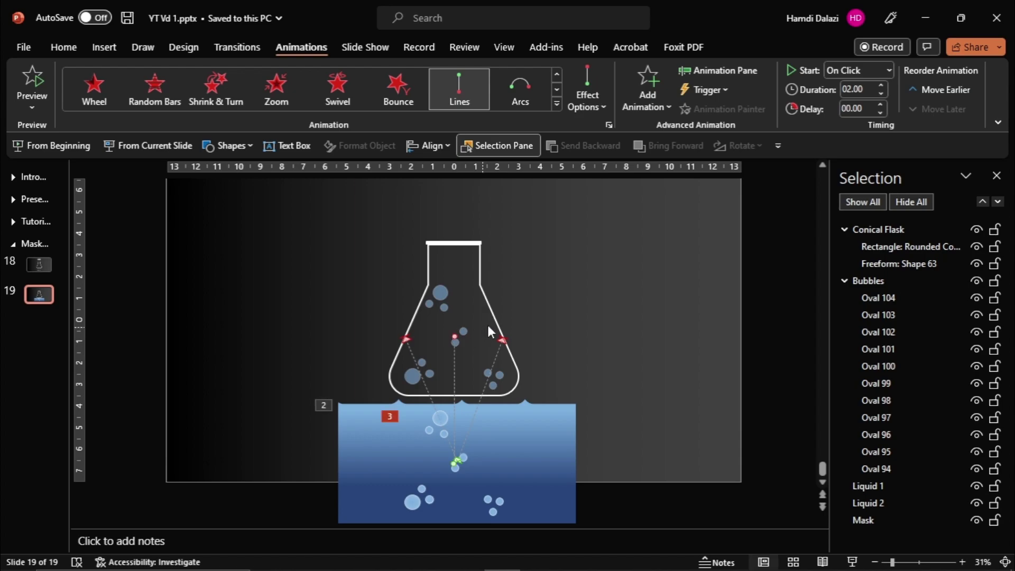
pyautogui.click(689, 72)
# Step: Set the Liquid 1, Liquid 2 and Bubbles animations to start With Previous
pyautogui.keyDown('ctrl'); pyautogui.click(931, 224); pyautogui.keyUp('ctrl')
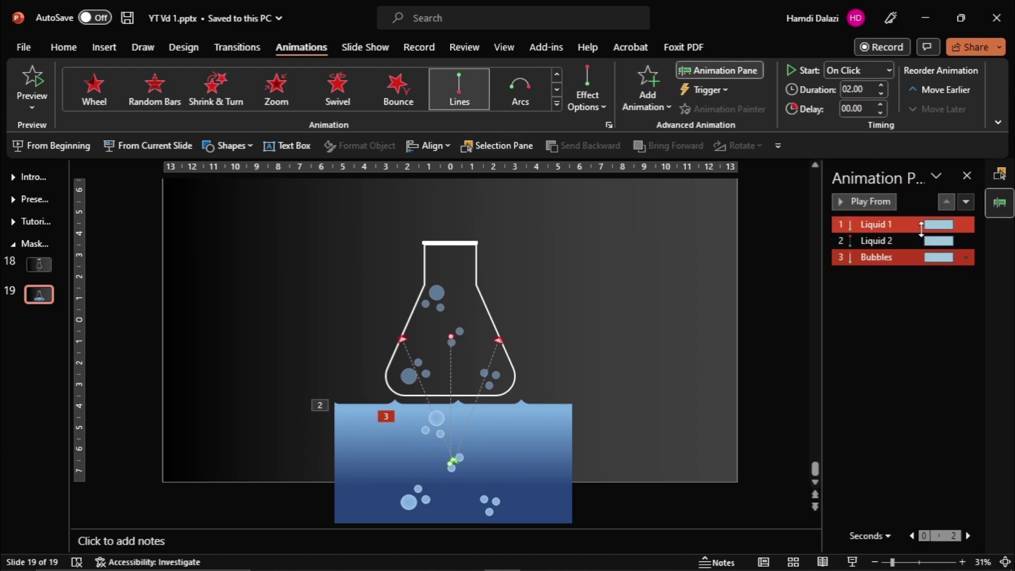
pyautogui.keyDown('ctrl'); pyautogui.click(930, 241); pyautogui.keyUp('ctrl')
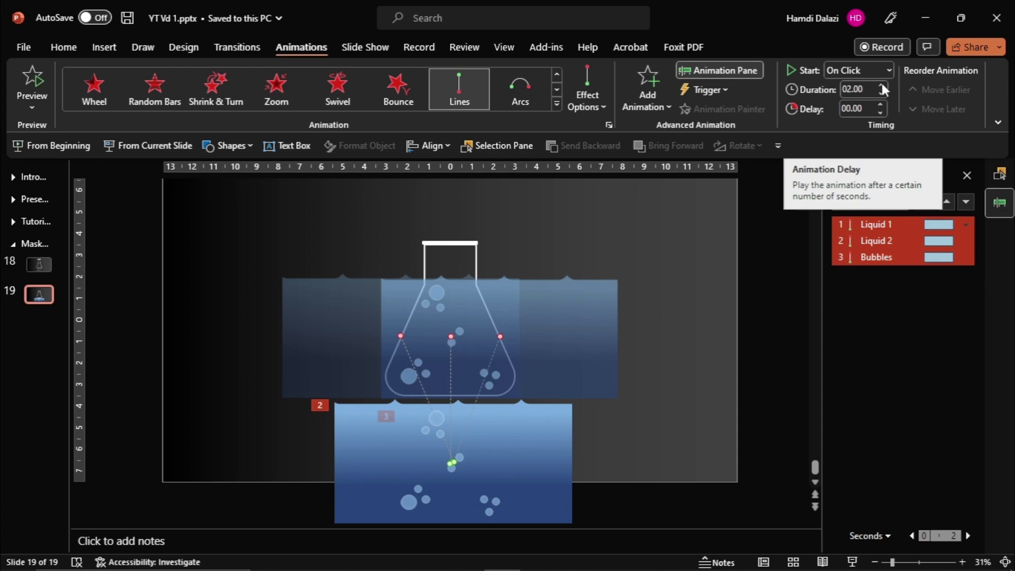
pyautogui.click(890, 69)
pyautogui.click(886, 107)
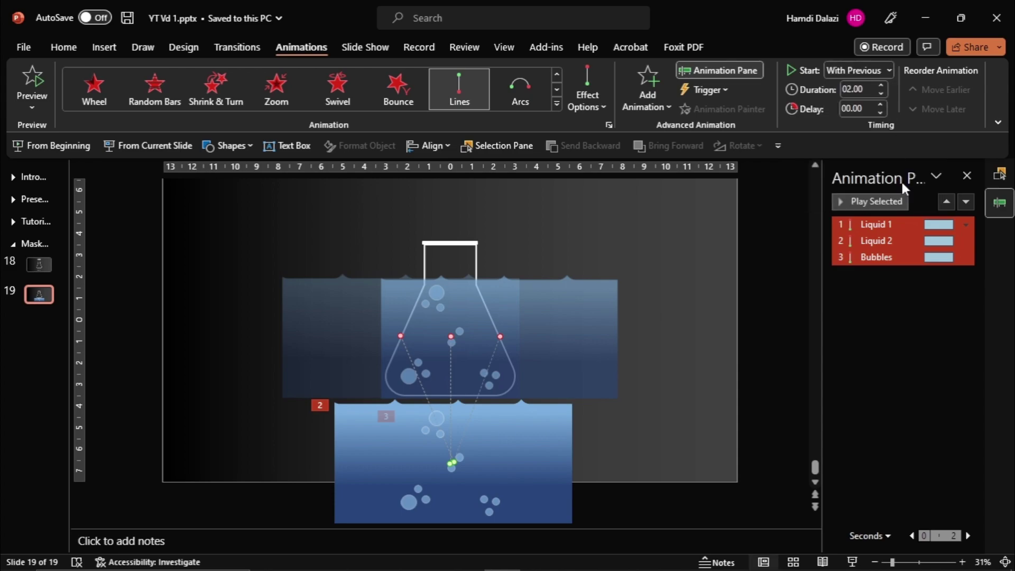
pyautogui.click(915, 296)
pyautogui.click(890, 257)
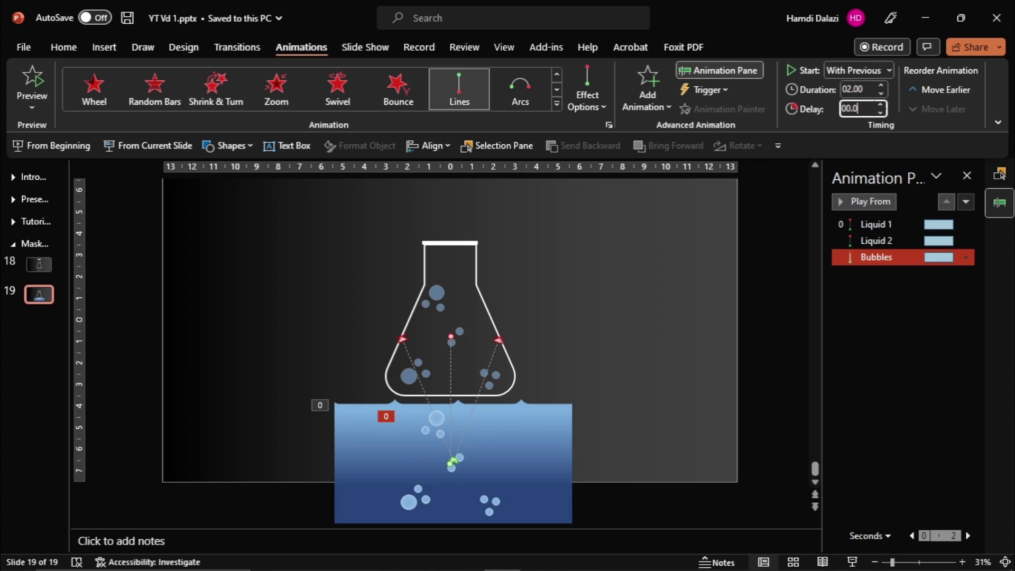
pyautogui.write('2')
pyautogui.moveTo(893, 221); pyautogui.dragTo(893, 258)
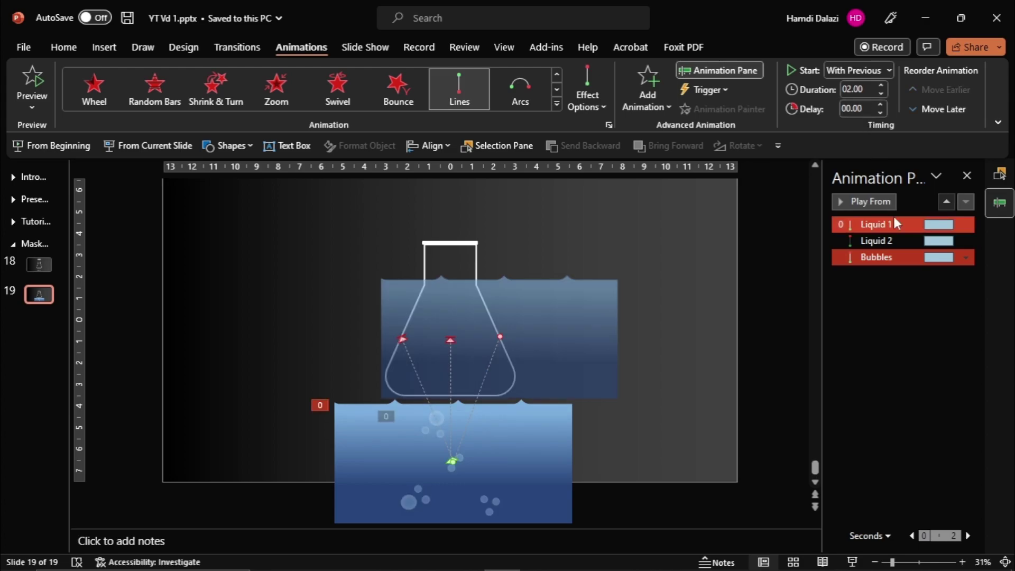
pyautogui.rightClick(894, 257)
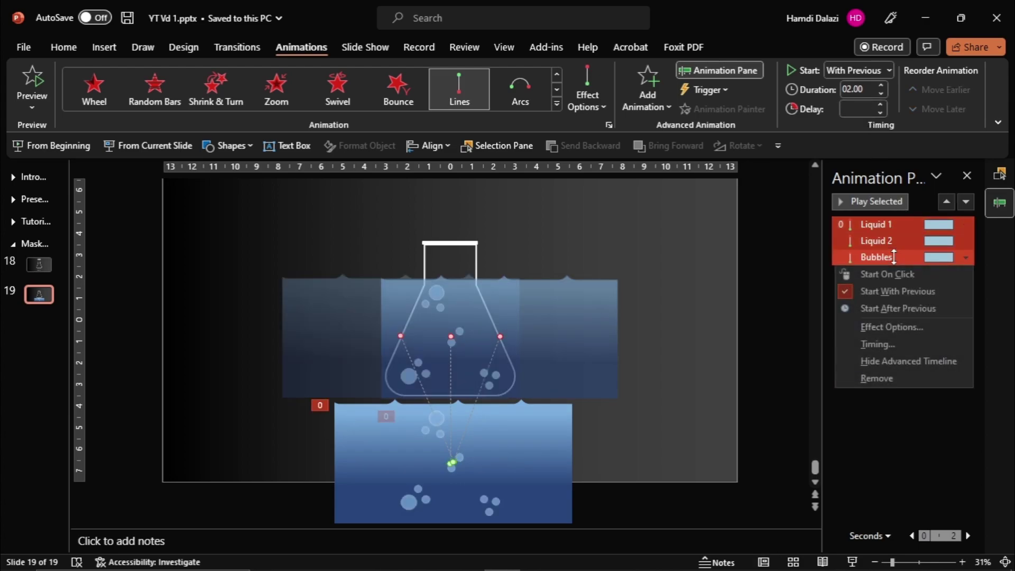
# Step: Confirm the Up path's 1 sec smooth start, smooth end and bounce end settings
pyautogui.click(909, 325)
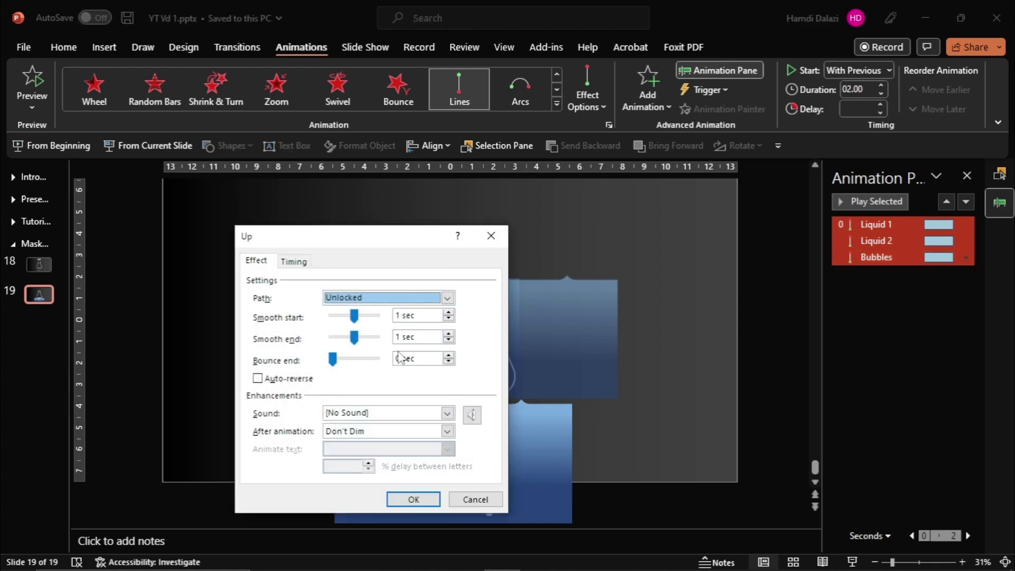
pyautogui.click(402, 358)
pyautogui.write('1')
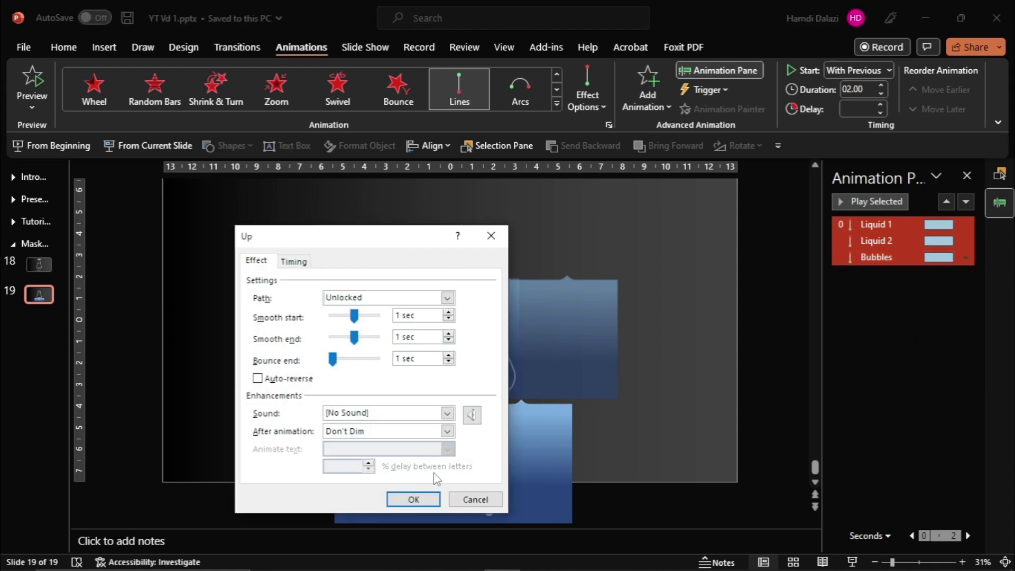
pyautogui.click(413, 499)
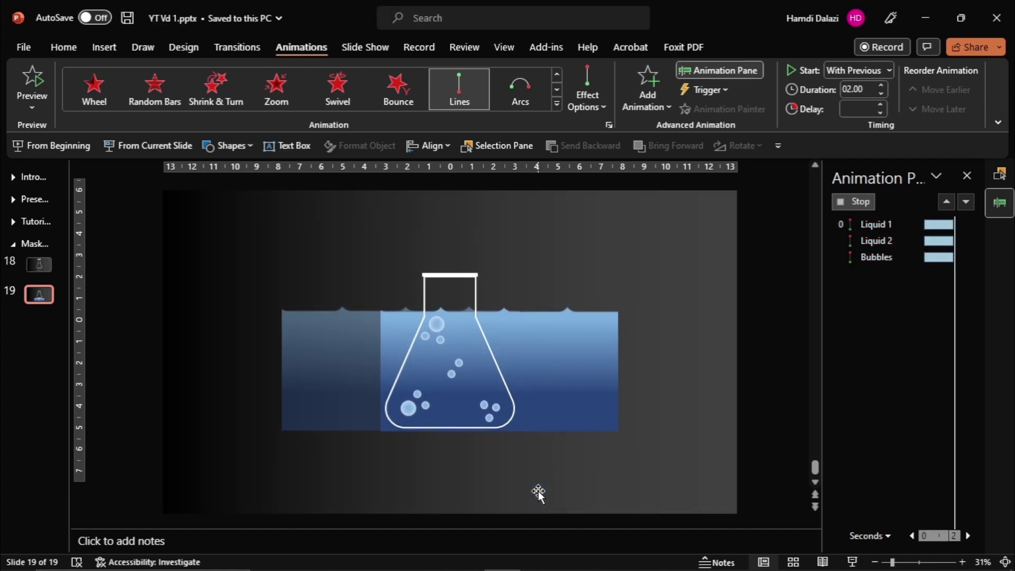
# Step: Send Bubbles, Liquid 1 and Liquid 2 backward behind the Mask and play the slide
pyautogui.click(999, 174)
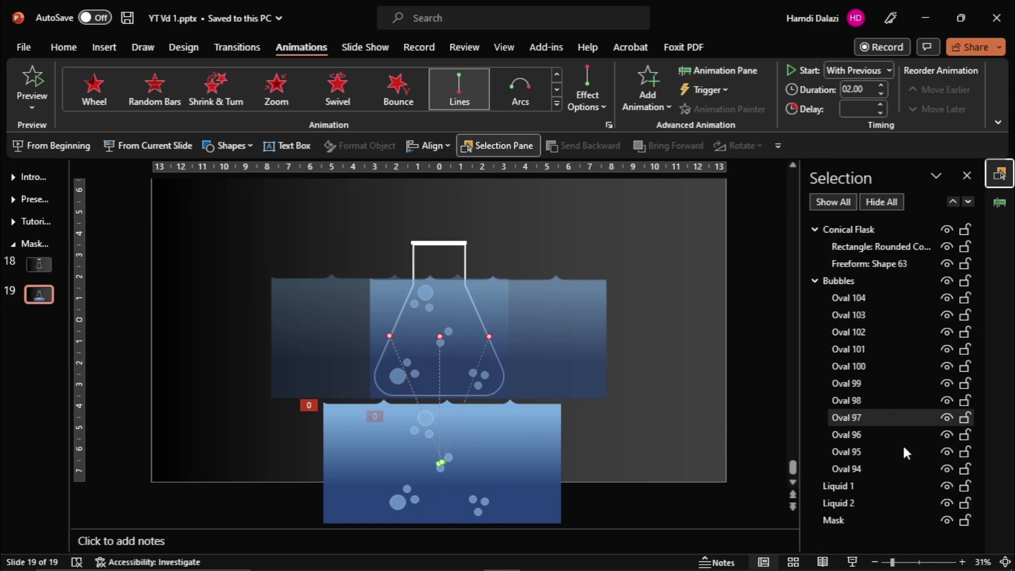
pyautogui.click(864, 281)
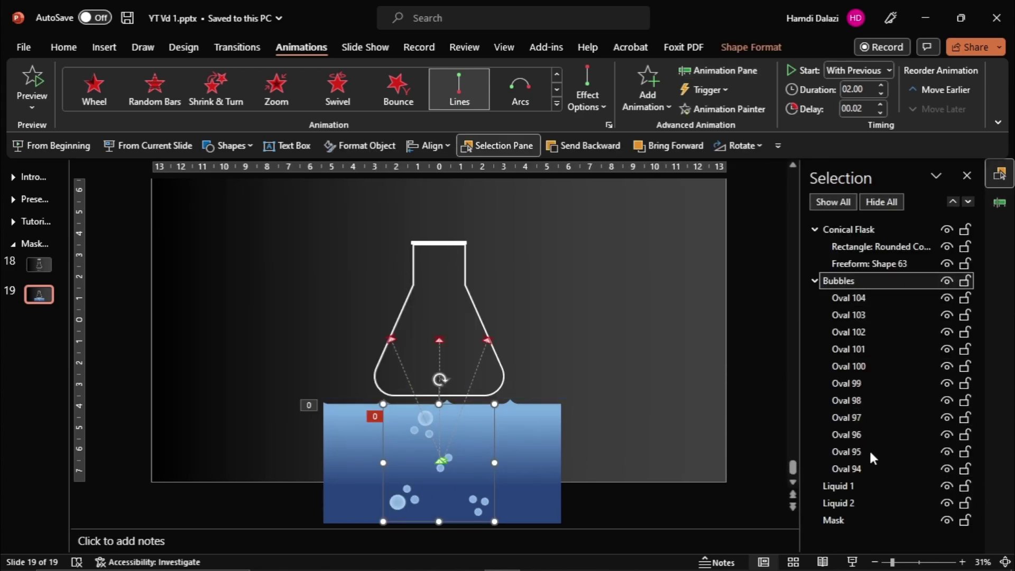
pyautogui.keyDown('ctrl'); pyautogui.click(864, 485); pyautogui.keyUp('ctrl')
pyautogui.keyDown('ctrl'); pyautogui.click(861, 501); pyautogui.keyUp('ctrl')
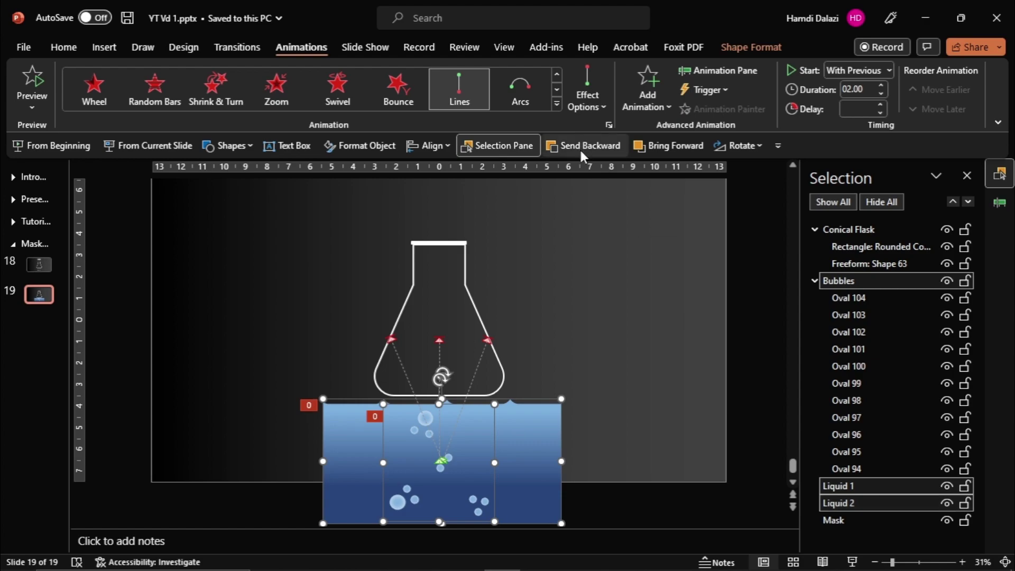
pyautogui.click(580, 150)
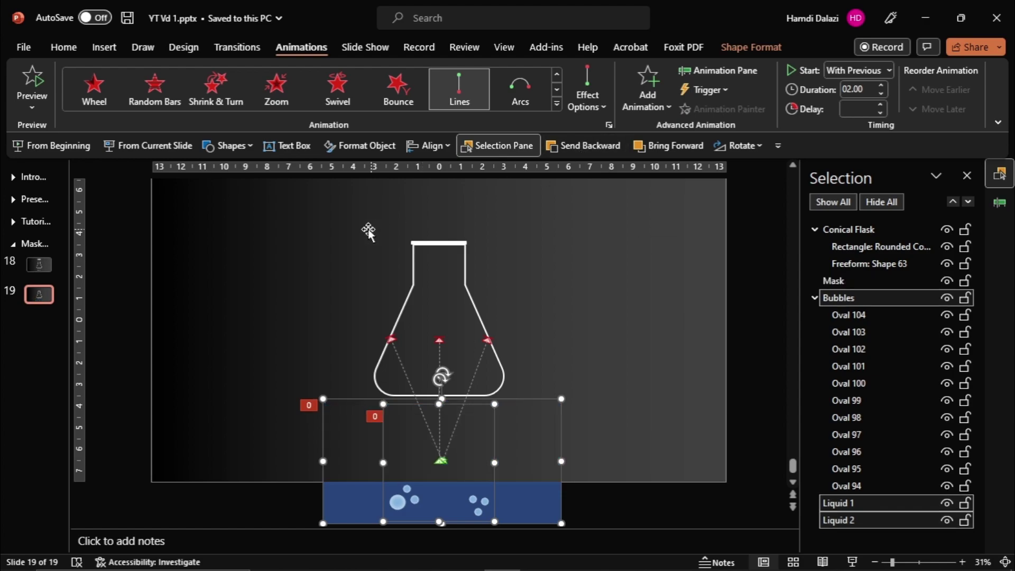
pyautogui.click(159, 140)
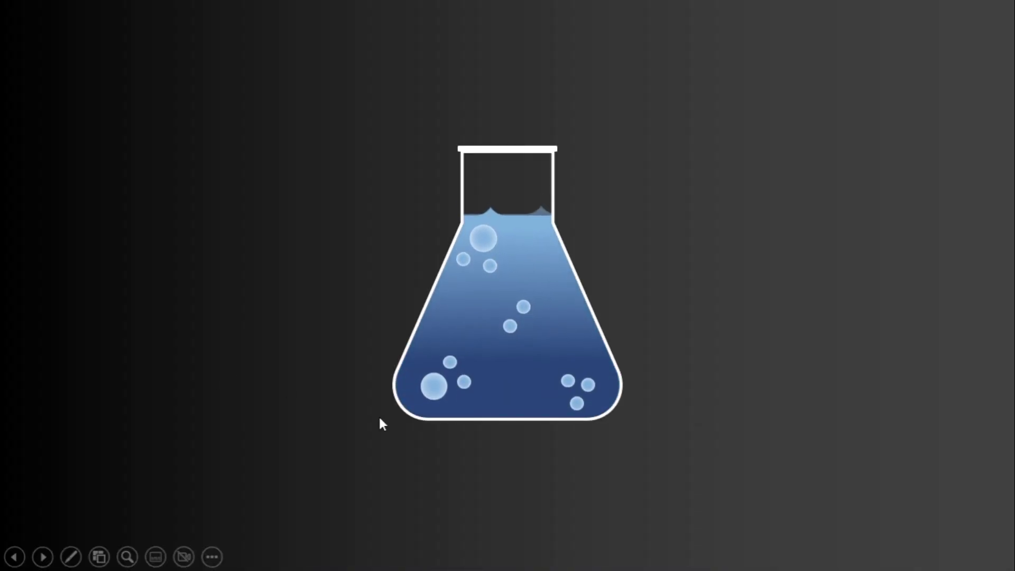
# Step: Replay the current slide full-screen, then return to editing with nothing selected
pyautogui.press('Escape')
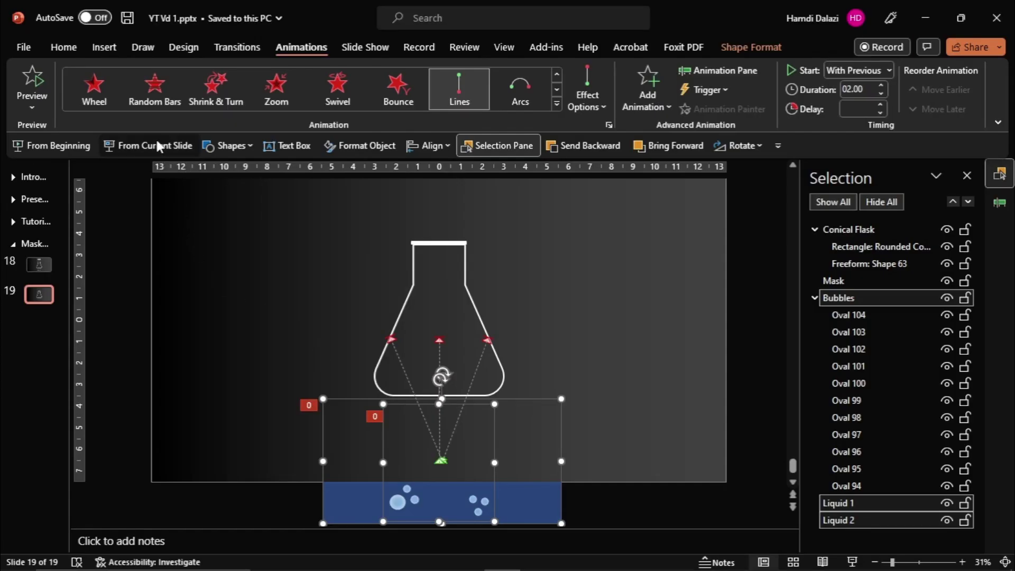
pyautogui.click(158, 140)
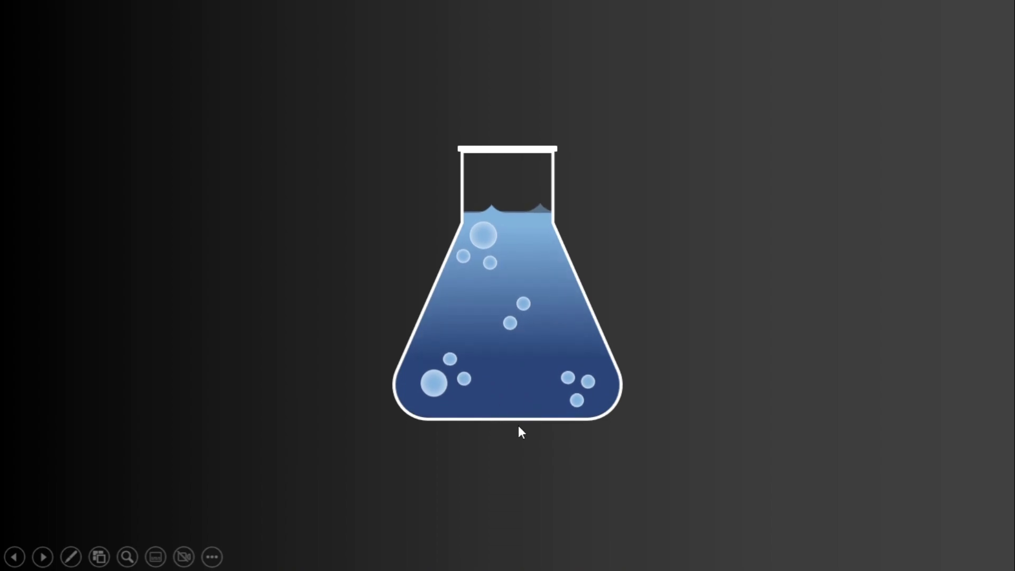
pyautogui.press('Escape')
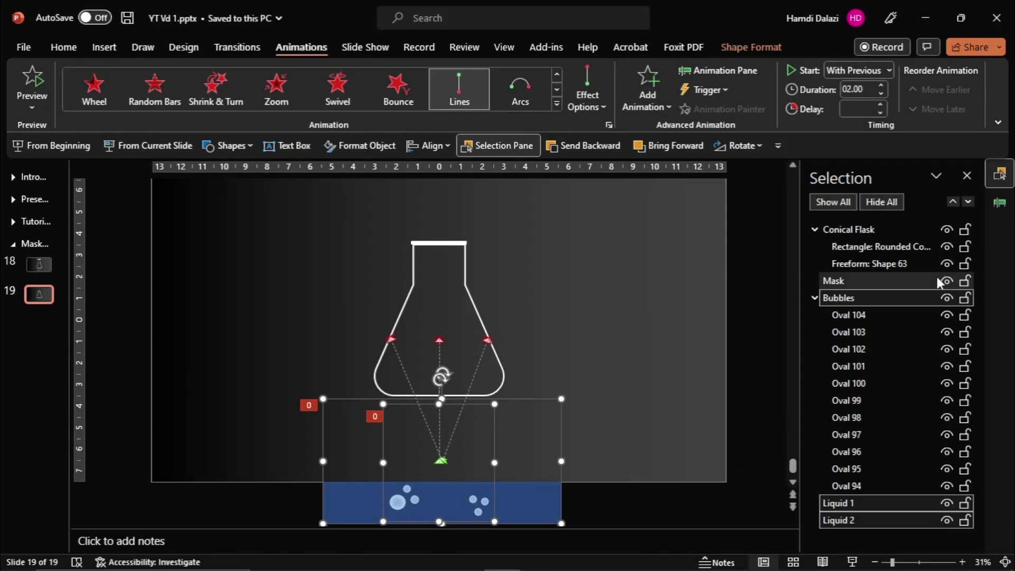
pyautogui.press('Escape')
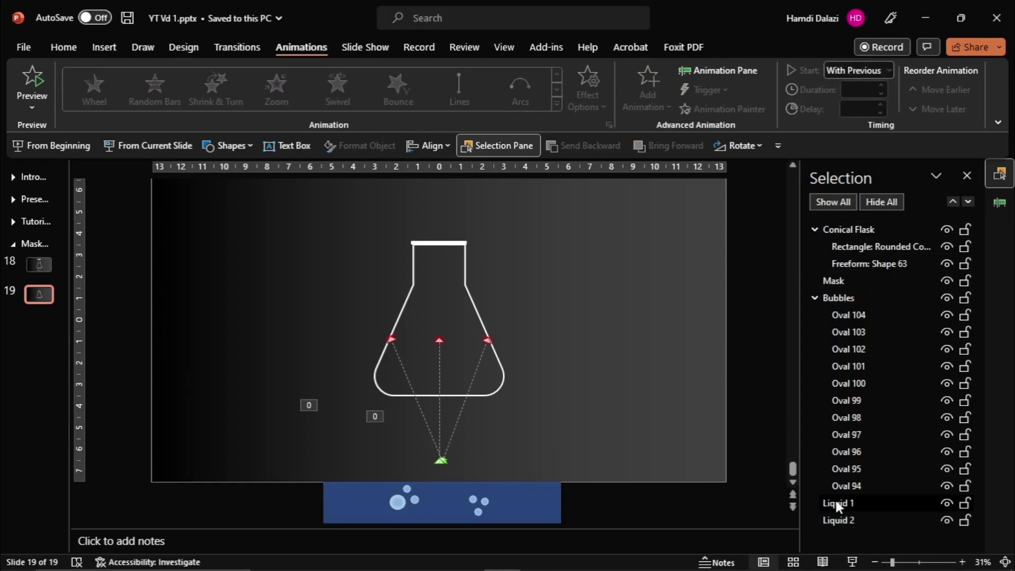
# Step: Drag Liquid 1 and Liquid 2 slightly lower and preview the slide full-screen twice
pyautogui.click(836, 501)
pyautogui.keyDown('ctrl'); pyautogui.click(846, 518); pyautogui.keyUp('ctrl')
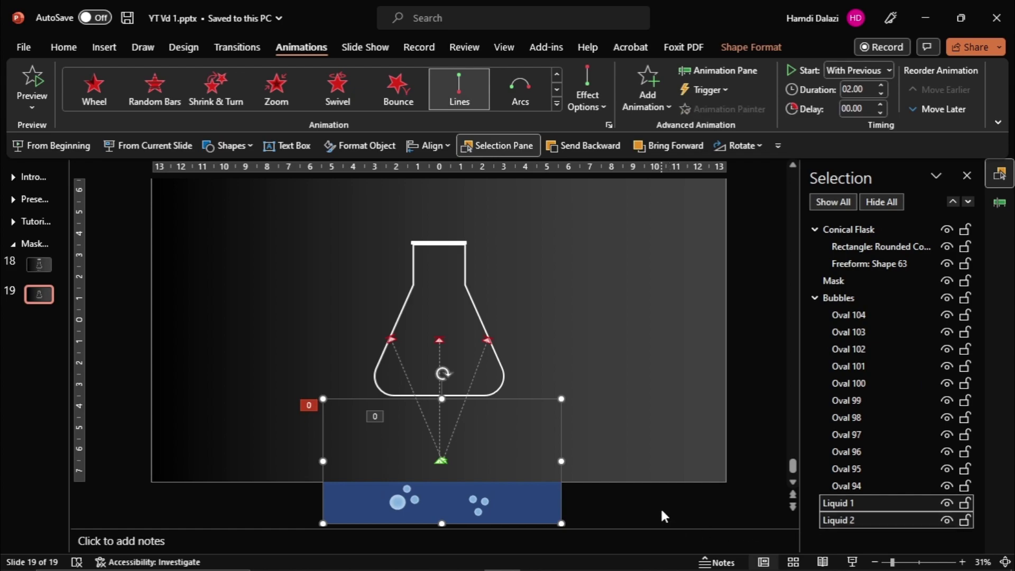
pyautogui.scroll(-1, 585, 471)
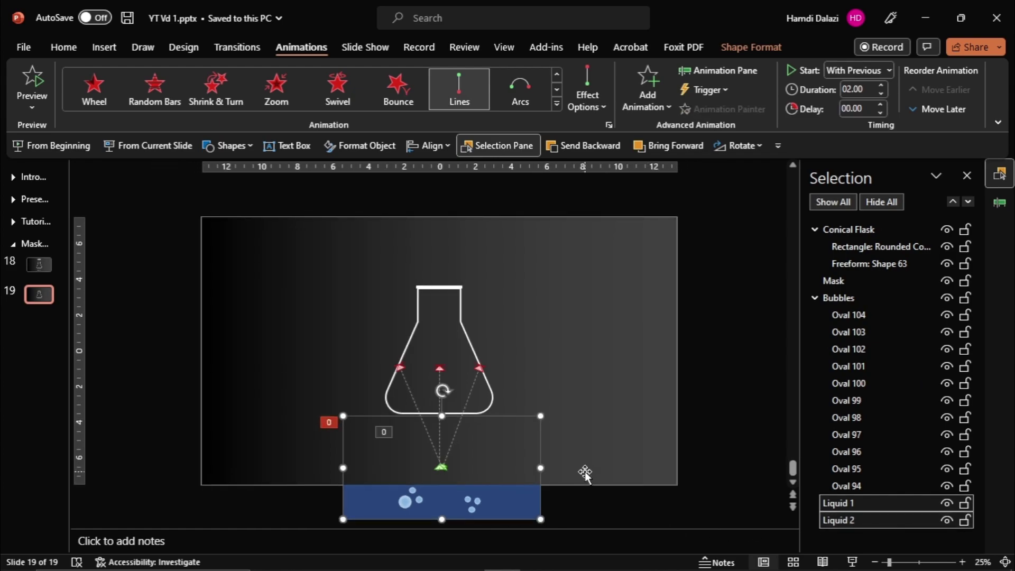
pyautogui.scroll(-2, 585, 472)
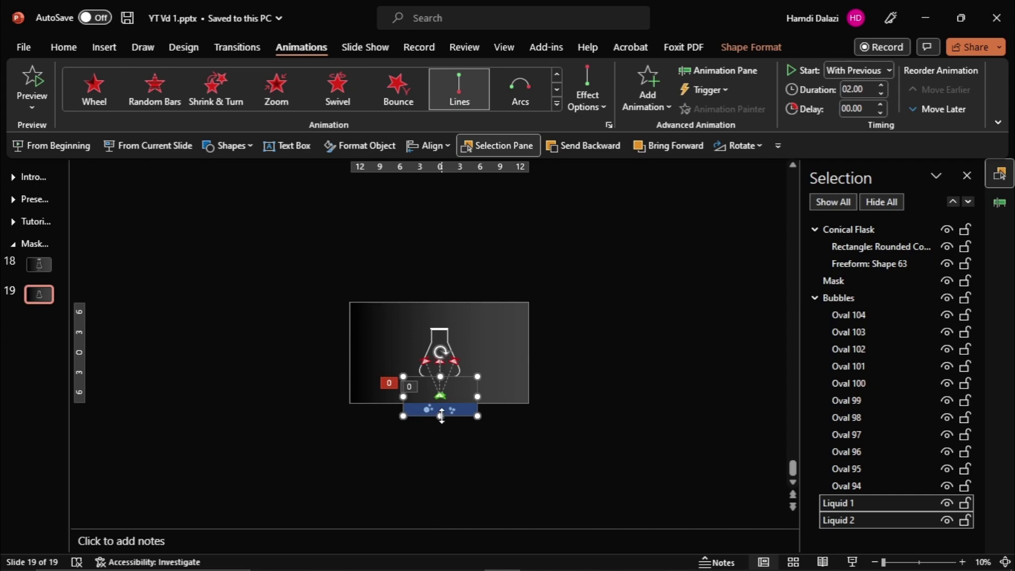
pyautogui.moveTo(440, 416); pyautogui.dragTo(440, 424)
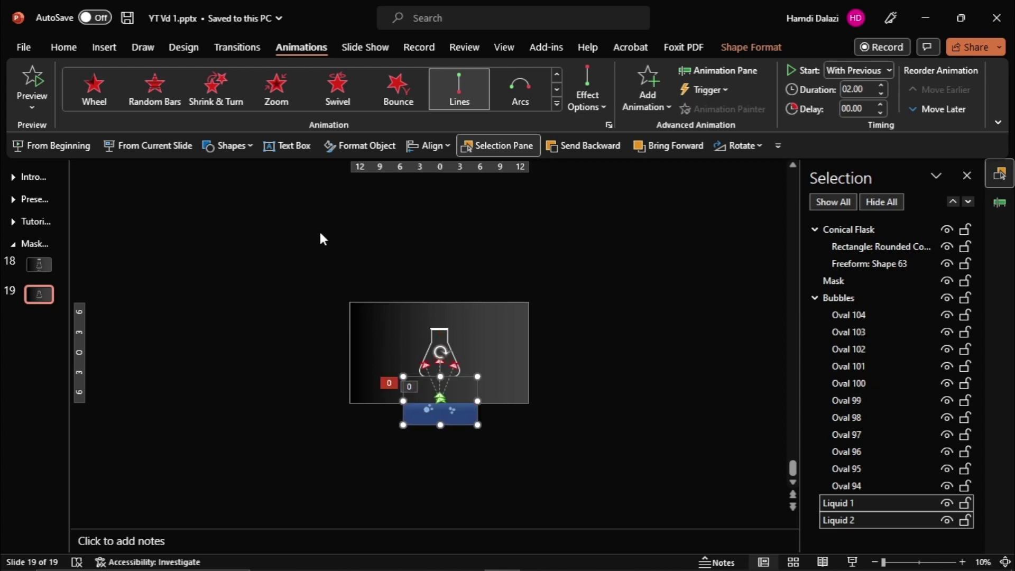
pyautogui.scroll(3, 445, 341)
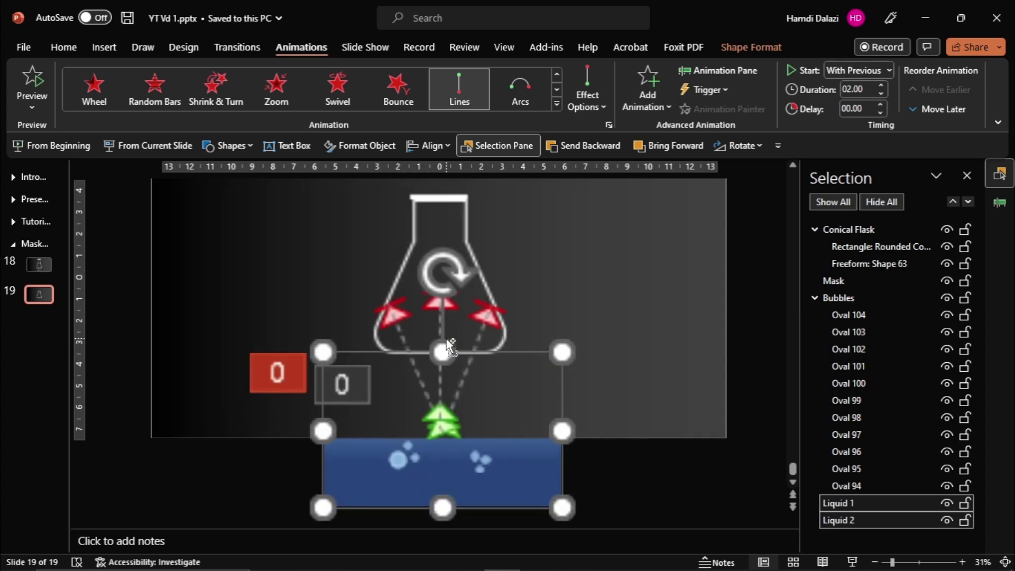
pyautogui.click(177, 147)
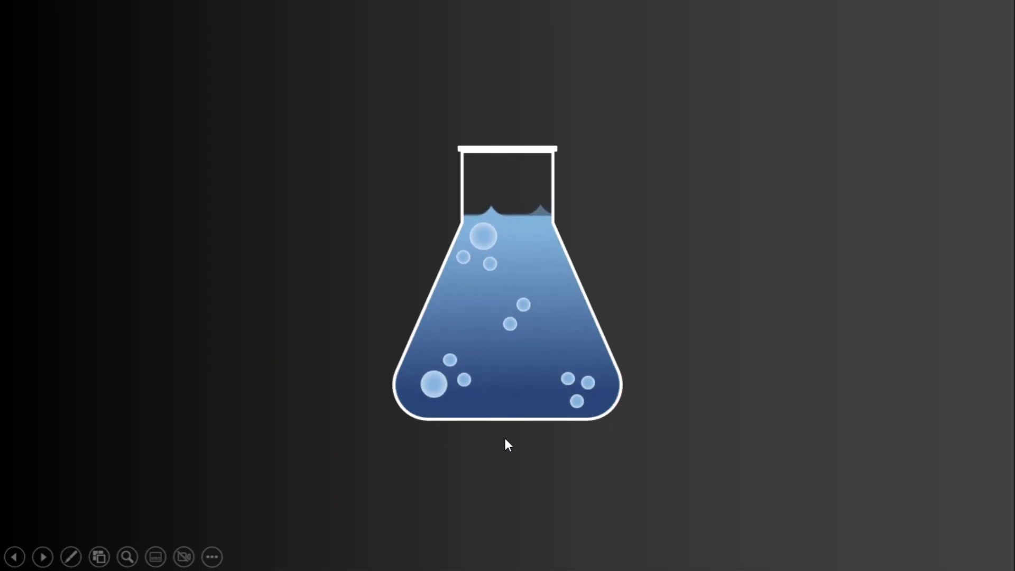
pyautogui.press('Escape')
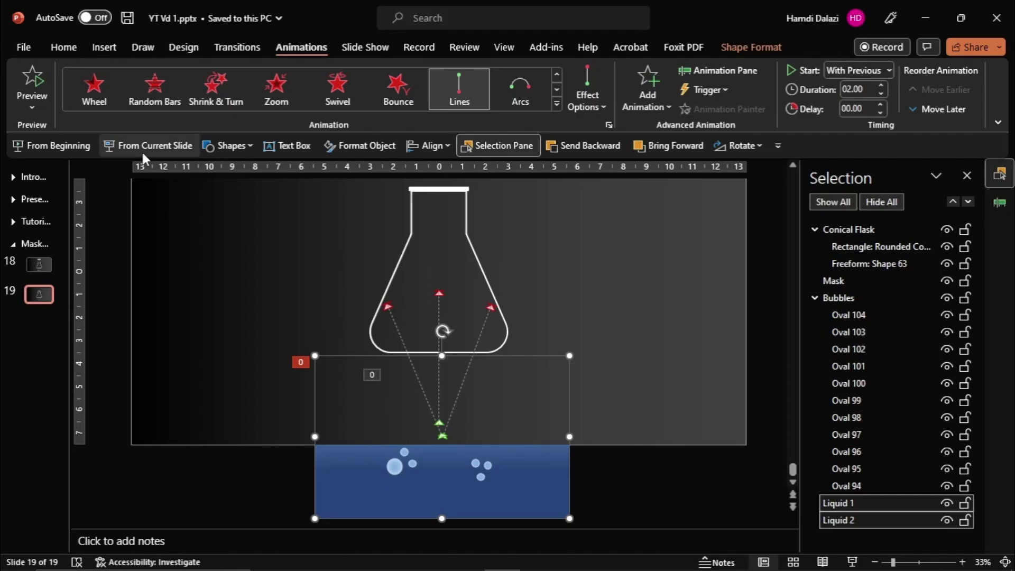
pyautogui.click(144, 148)
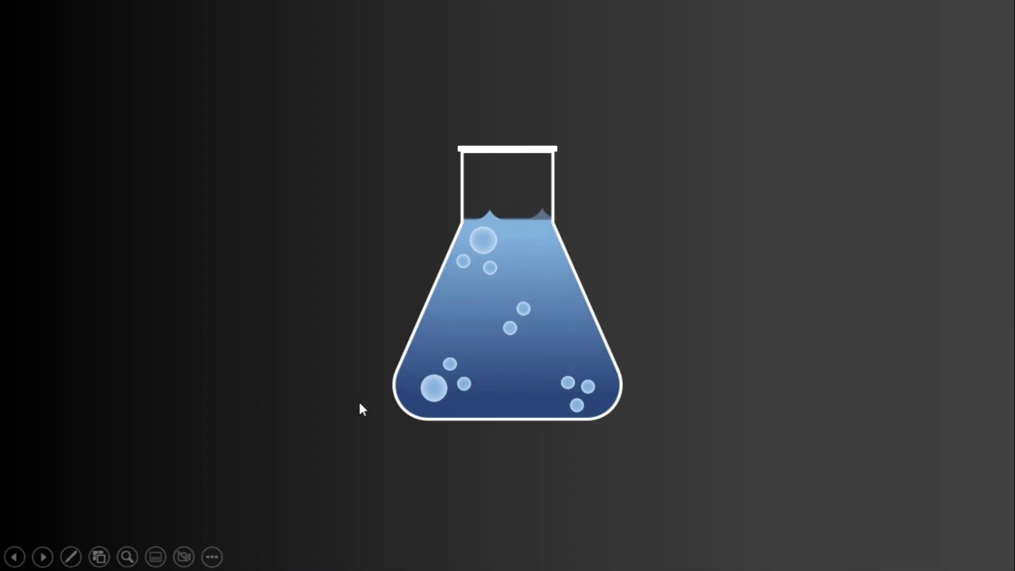
pyautogui.press('Escape')
# Step: Return to editing view and go to slide 18, with its title, tags and logo
pyautogui.click(664, 510)
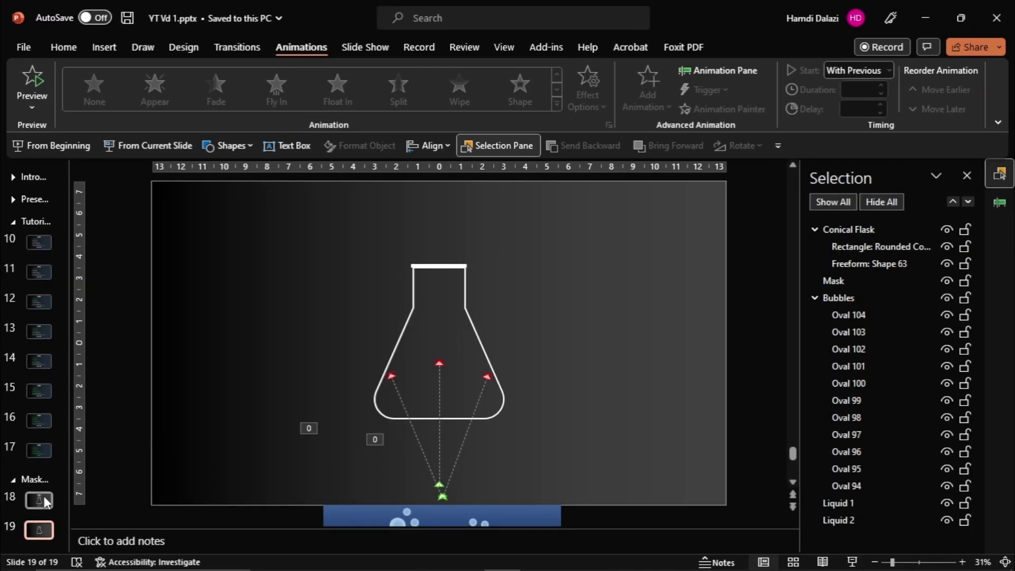
pyautogui.click(44, 500)
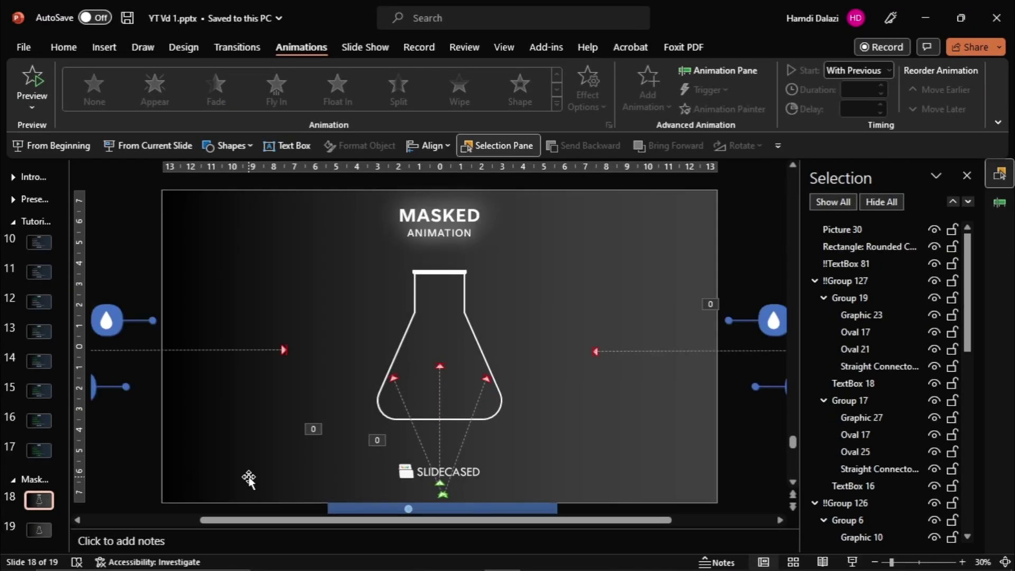
# Step: Copy both description tag groups, left and right, from slide 18
pyautogui.scroll(-3, 248, 476)
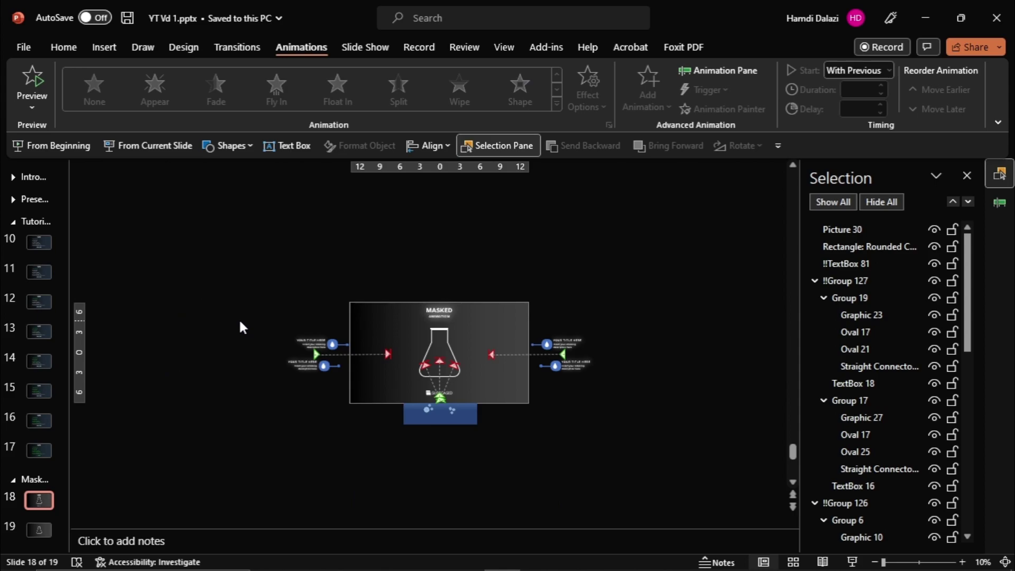
pyautogui.moveTo(239, 318)
pyautogui.mouseDown()
pyautogui.moveTo(405, 370)
pyautogui.moveTo(399, 391)
pyautogui.mouseUp()
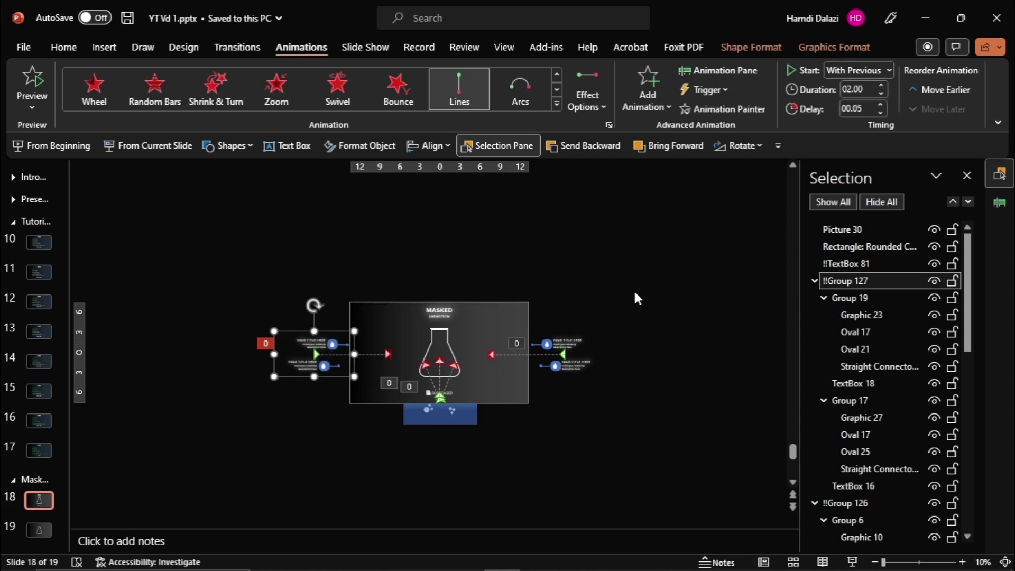
pyautogui.moveTo(609, 323); pyautogui.dragTo(509, 389)
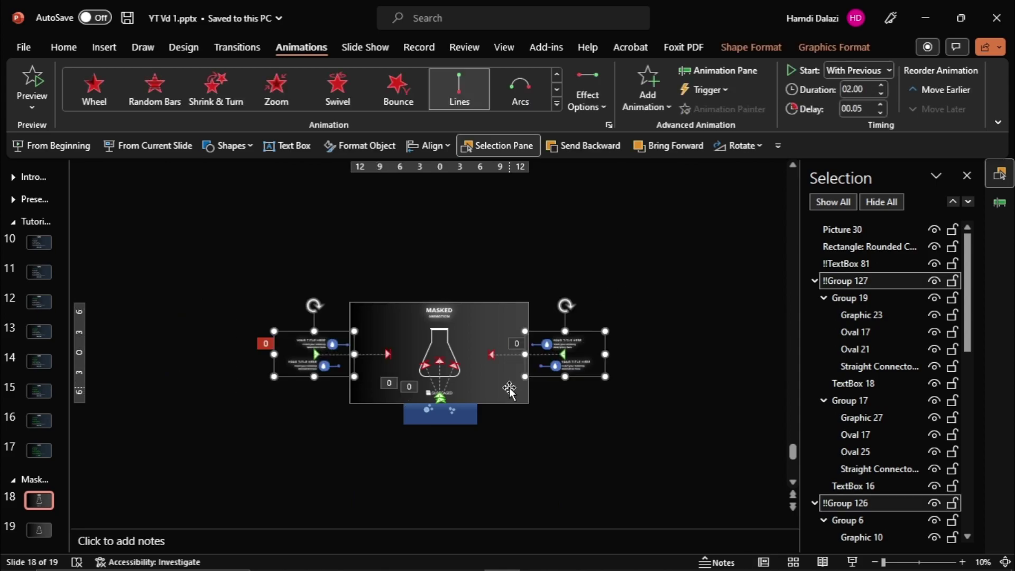
pyautogui.hotkey('ctrl', 'c')
# Step: Paste the tag groups onto slide 19 and ungroup them into separate tags
pyautogui.press('pagedown')
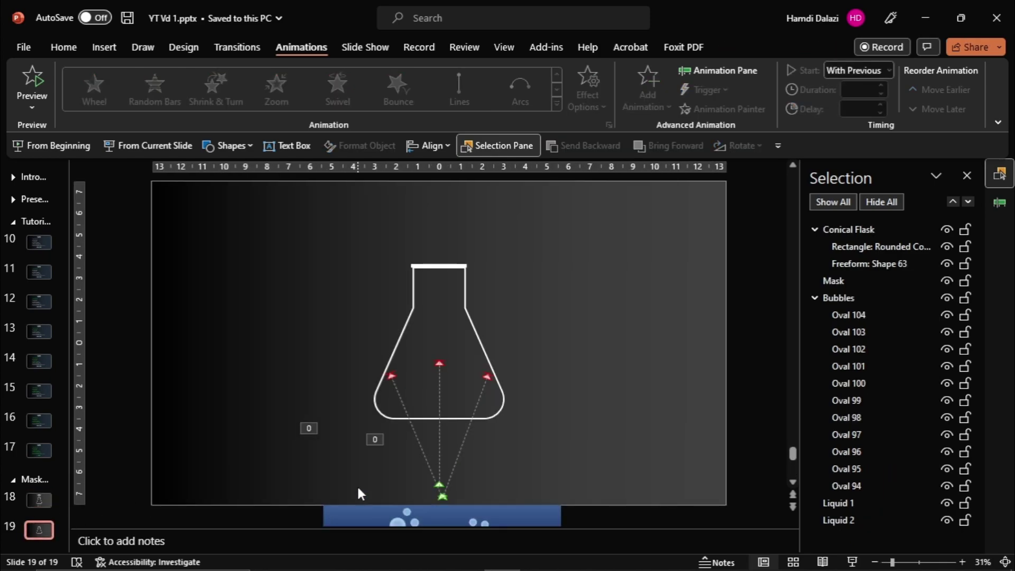
pyautogui.hotkey('ctrl', 'v')
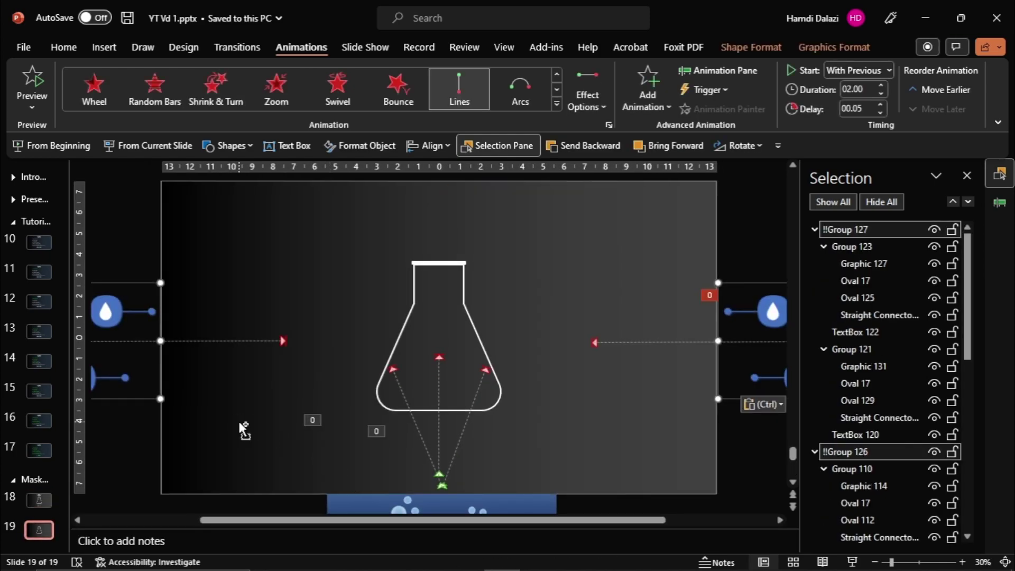
pyautogui.scroll(-1, 242, 427)
pyautogui.scroll(-1, 242, 427)
pyautogui.scroll(1, 242, 427)
pyautogui.scroll(1, 243, 427)
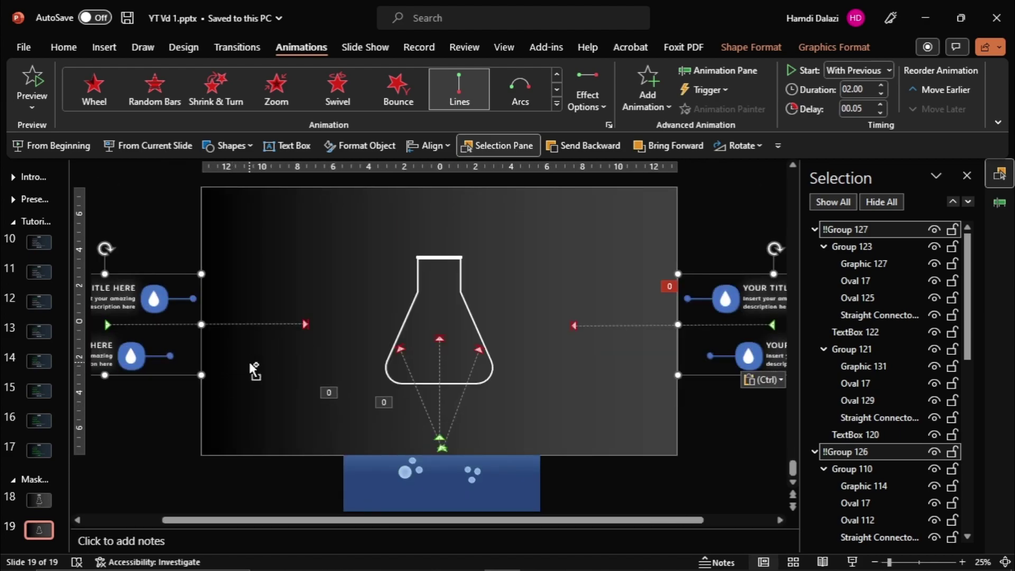
pyautogui.hotkey('ctrl', 'shift', 'g')
pyautogui.click(216, 331)
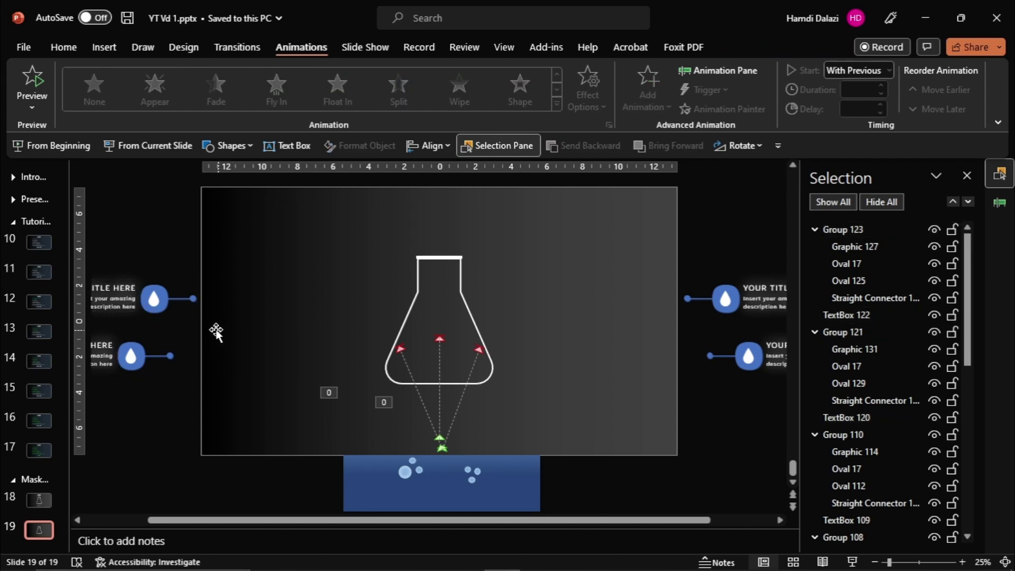
# Step: Group the two left description tags and their text boxes into Group 132
pyautogui.click(162, 301)
pyautogui.scroll(2, 162, 301)
pyautogui.scroll(2, 163, 301)
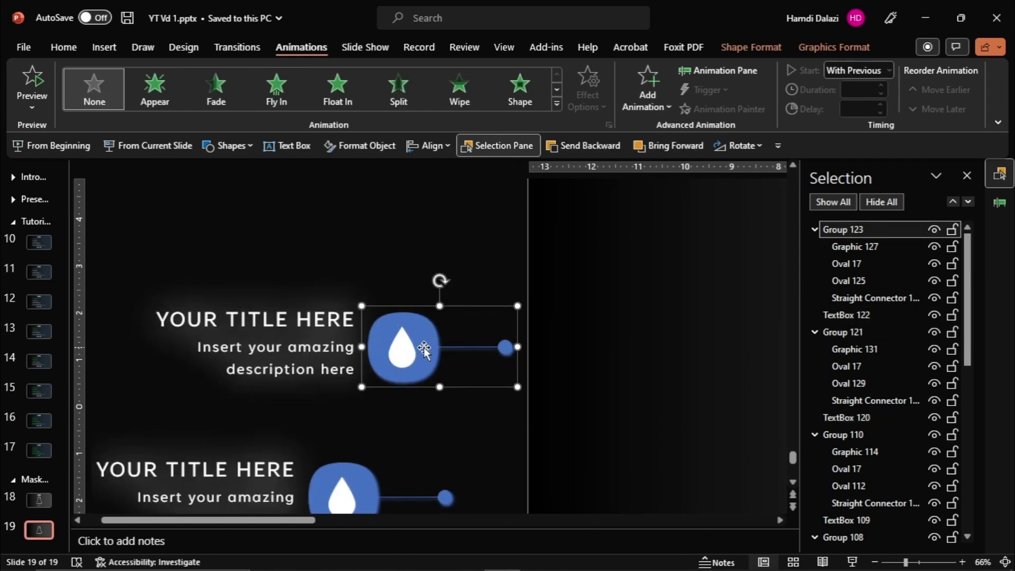
pyautogui.click(340, 344)
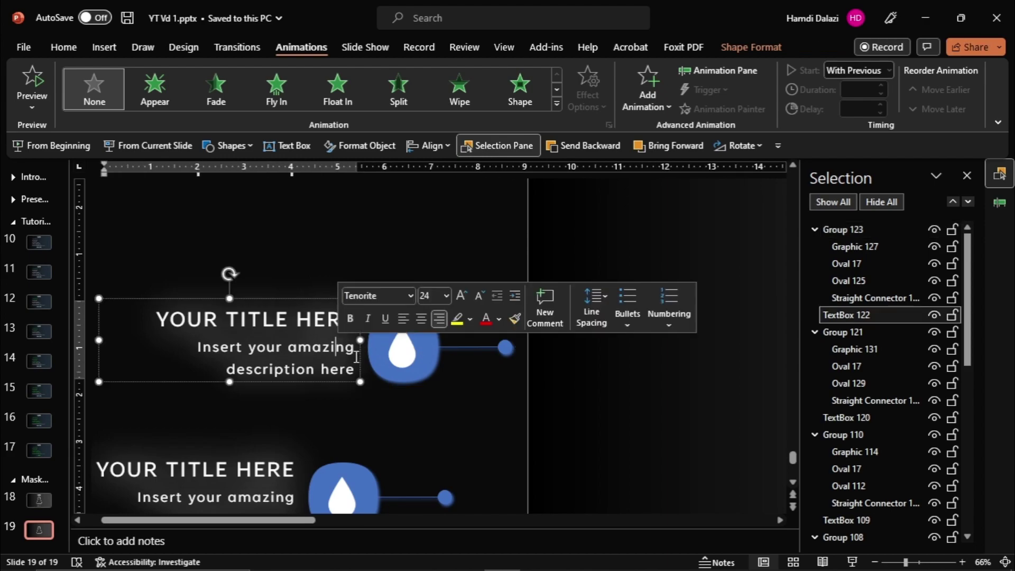
pyautogui.press('Escape')
pyautogui.scroll(-3, 388, 353)
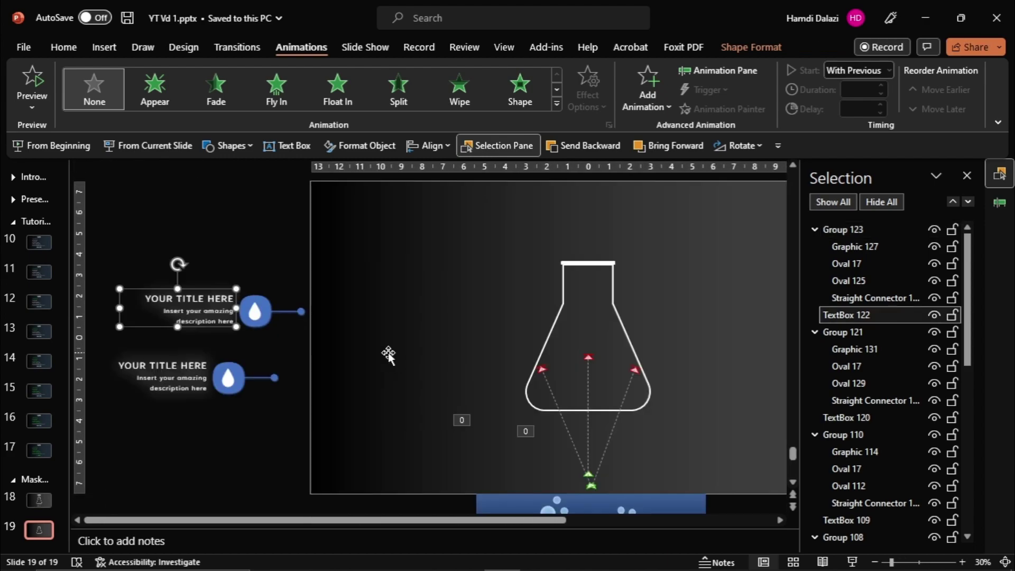
pyautogui.press('Escape')
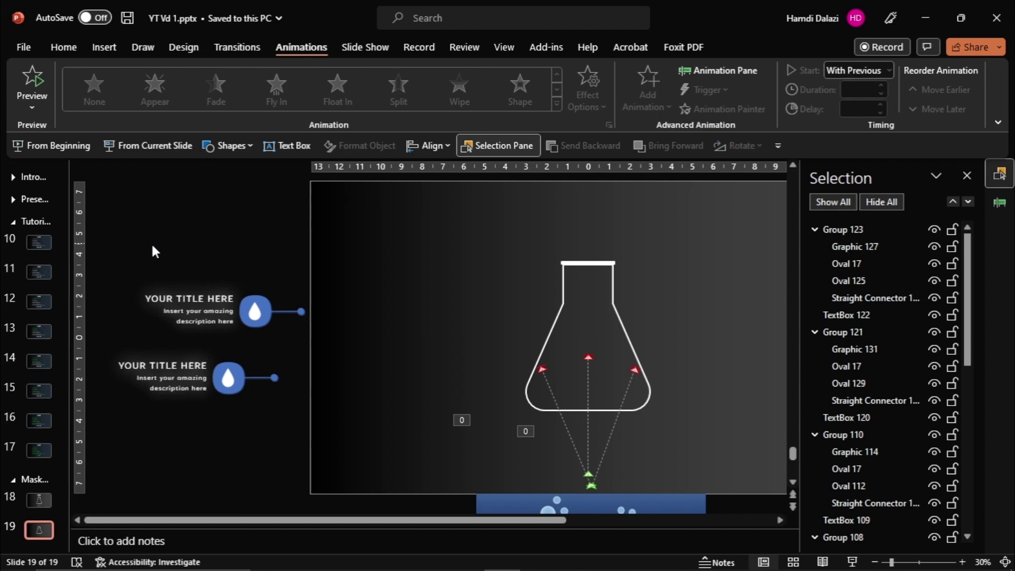
pyautogui.scroll(-1, 146, 269)
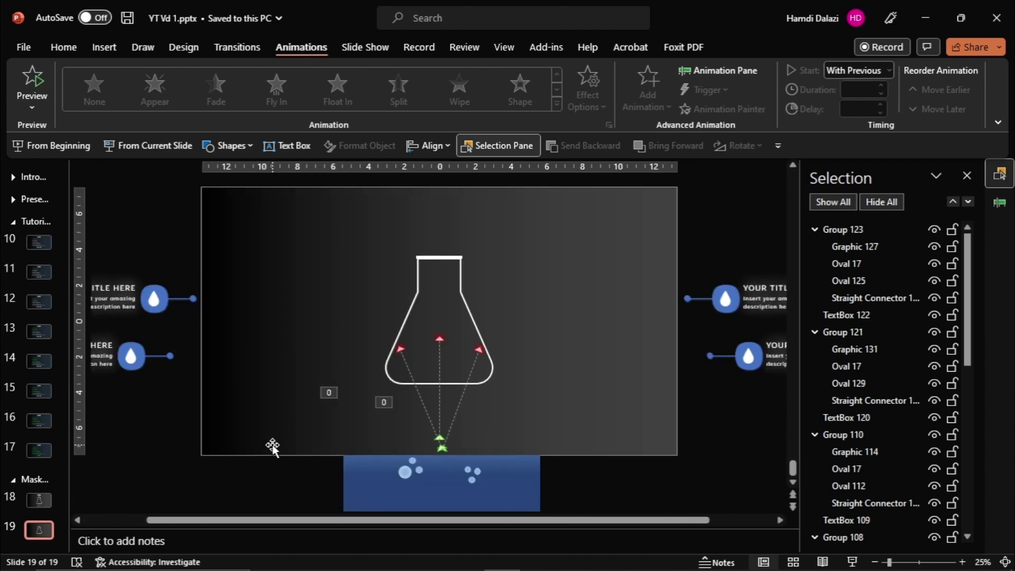
pyautogui.moveTo(271, 519); pyautogui.dragTo(175, 520)
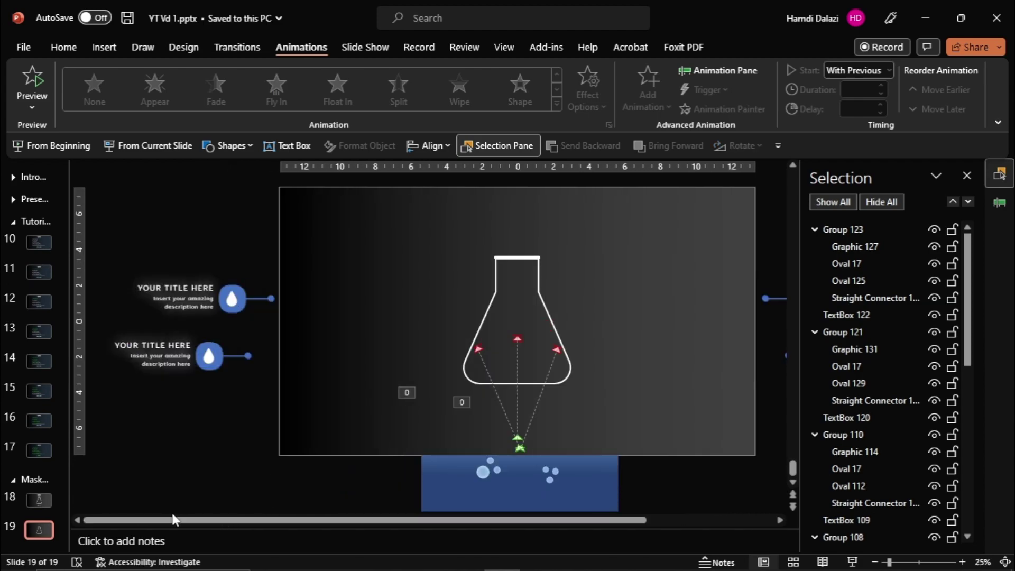
pyautogui.moveTo(91, 233); pyautogui.dragTo(349, 432)
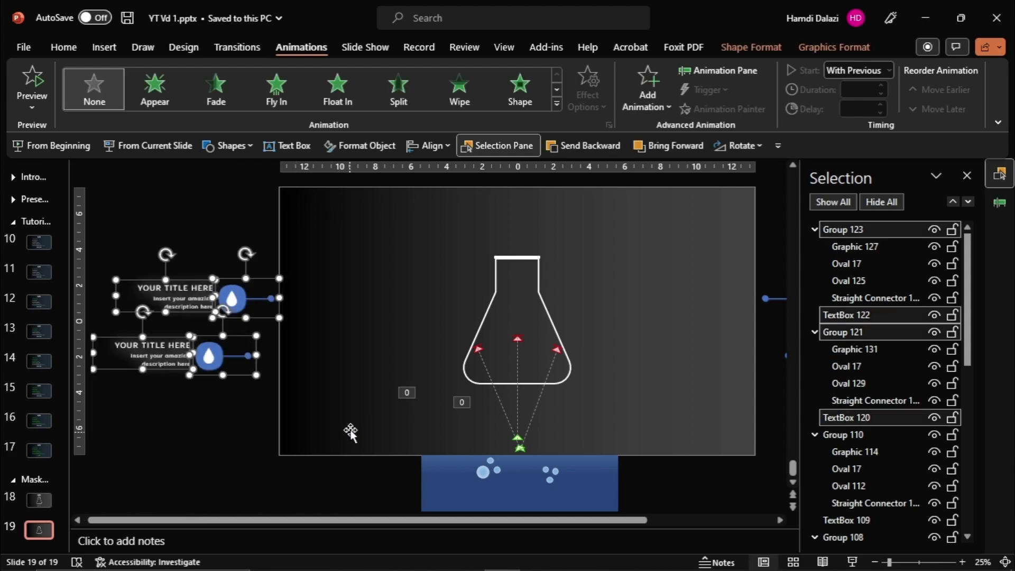
pyautogui.hotkey('ctrl', 'g')
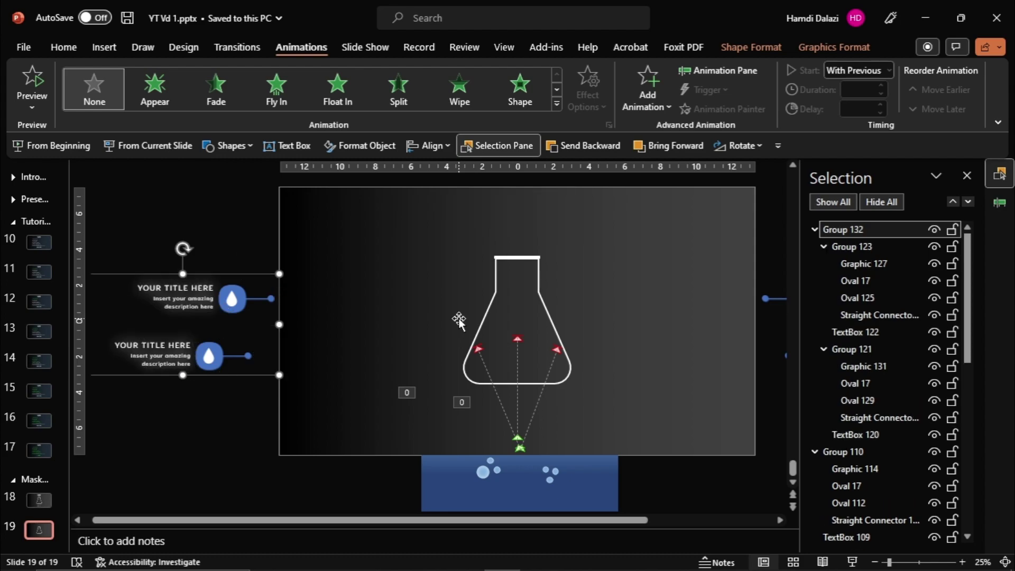
# Step: Give Group 132 a rightward Lines motion path ending just left of the flask
pyautogui.click(556, 104)
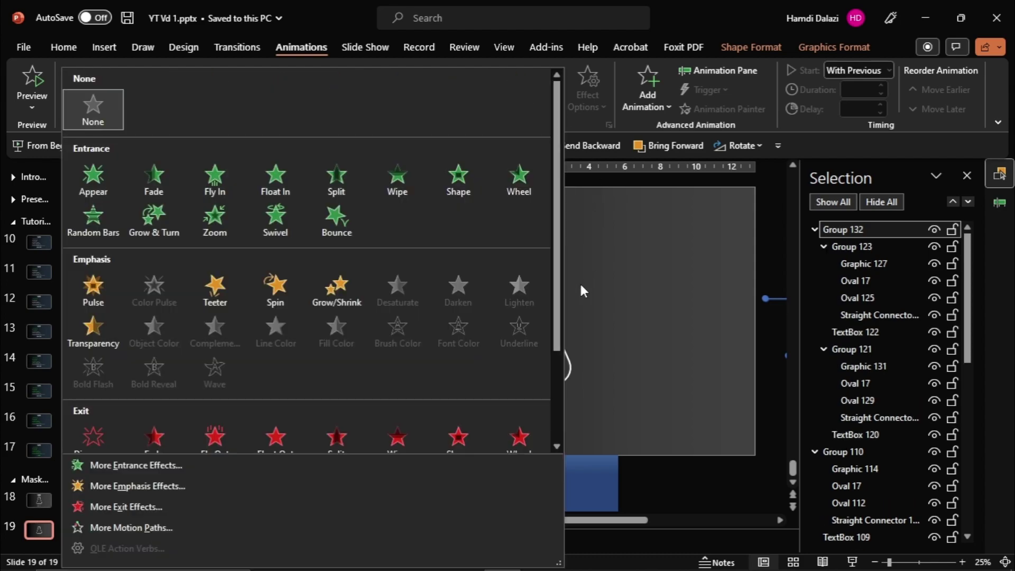
pyautogui.scroll(-2, 559, 338)
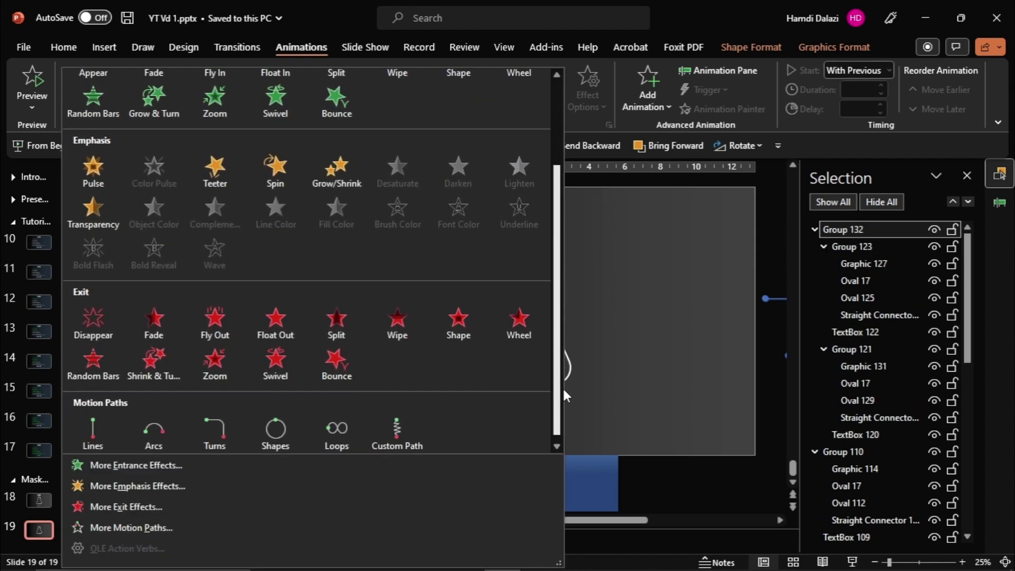
pyautogui.moveTo(559, 338); pyautogui.dragTo(562, 411)
pyautogui.click(112, 426)
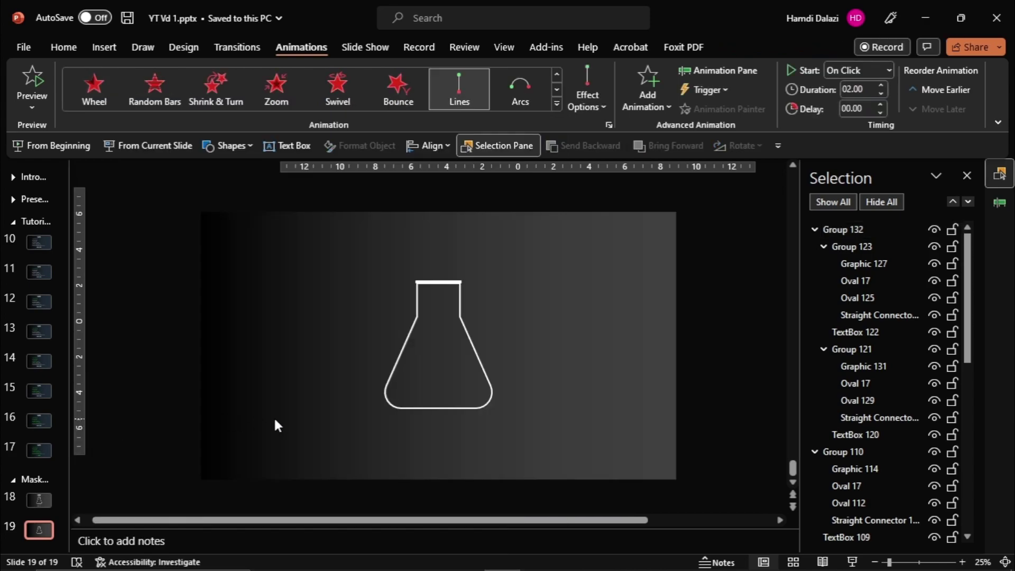
pyautogui.click(585, 103)
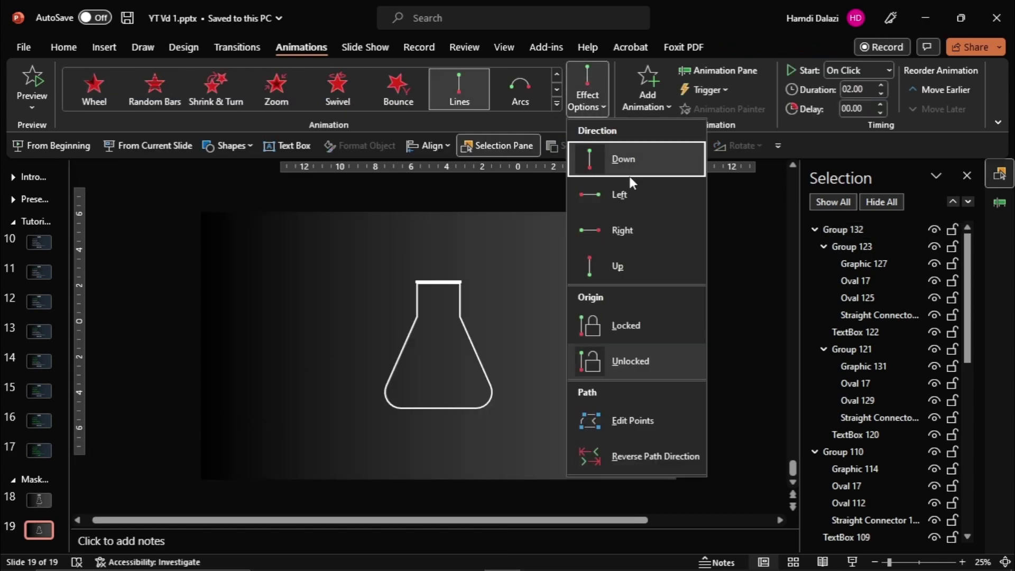
pyautogui.click(632, 231)
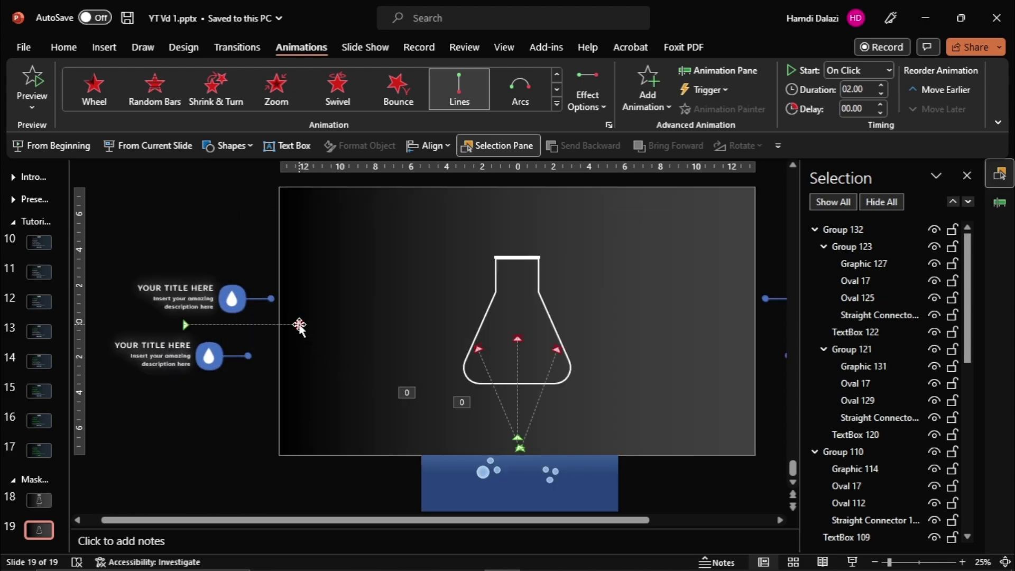
pyautogui.click(300, 324)
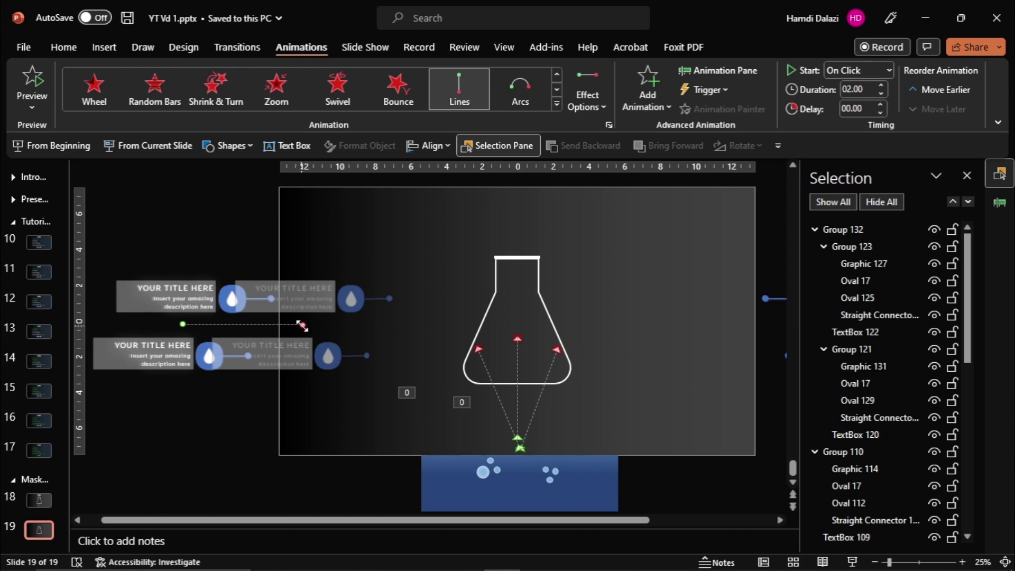
pyautogui.moveTo(302, 326); pyautogui.dragTo(389, 325)
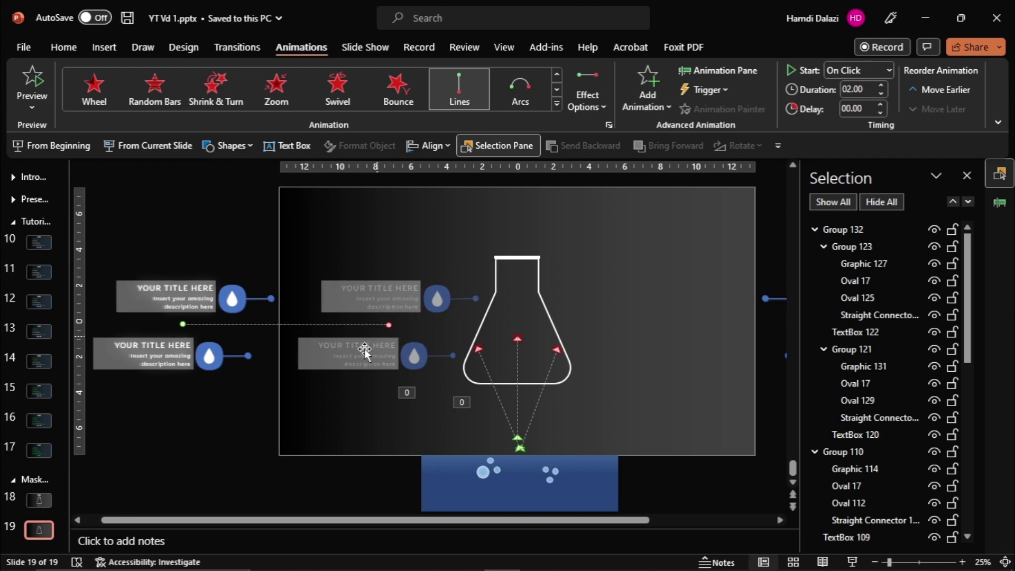
# Step: Group the two right-hand tags and their text into Group 133
pyautogui.scroll(-3, 364, 350)
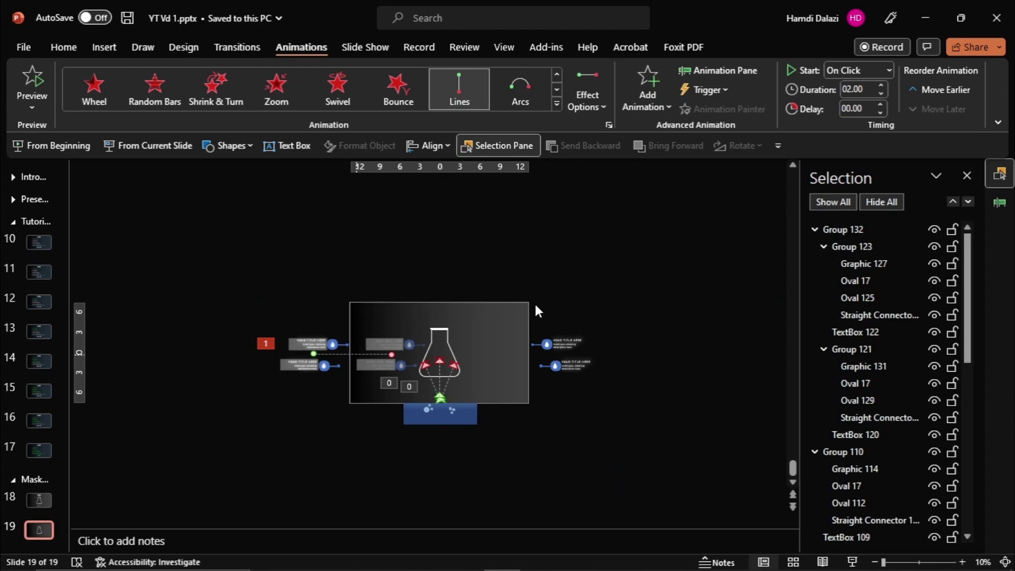
pyautogui.moveTo(634, 322); pyautogui.dragTo(496, 394)
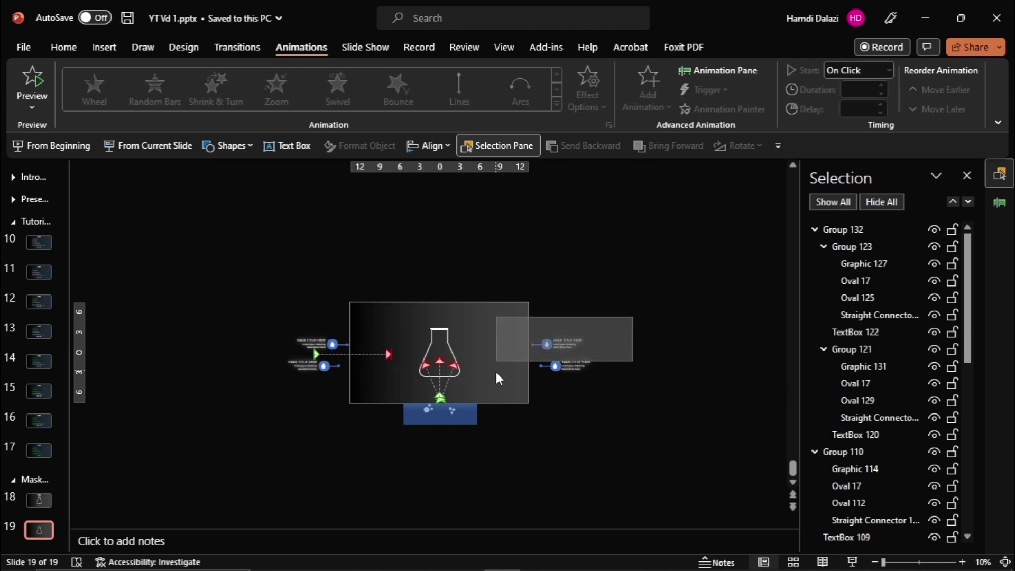
pyautogui.hotkey('ctrl', 'g')
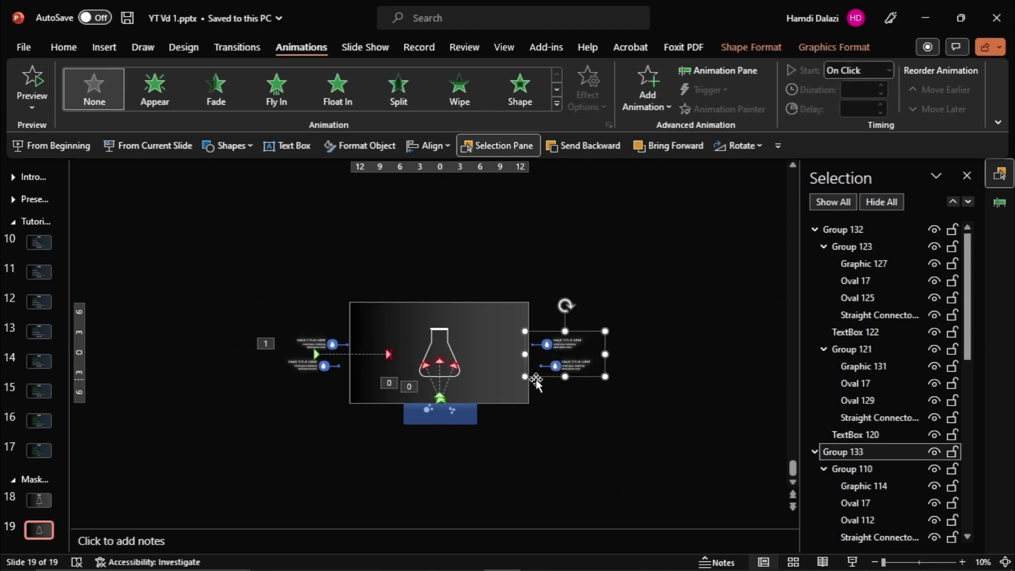
# Step: Give Group 133 a leftward Lines motion path ending just right of the flask
pyautogui.scroll(3, 535, 379)
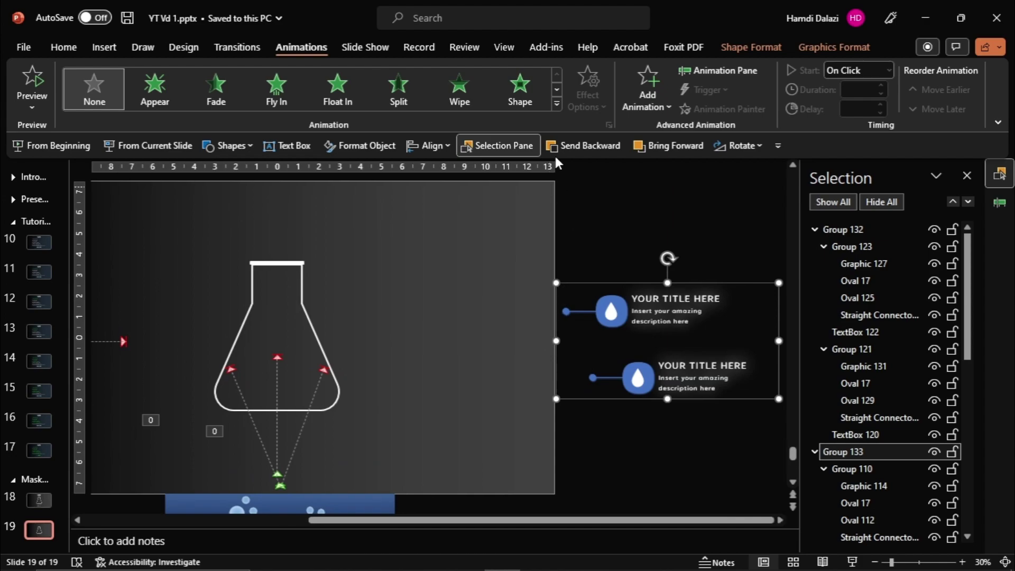
pyautogui.click(555, 104)
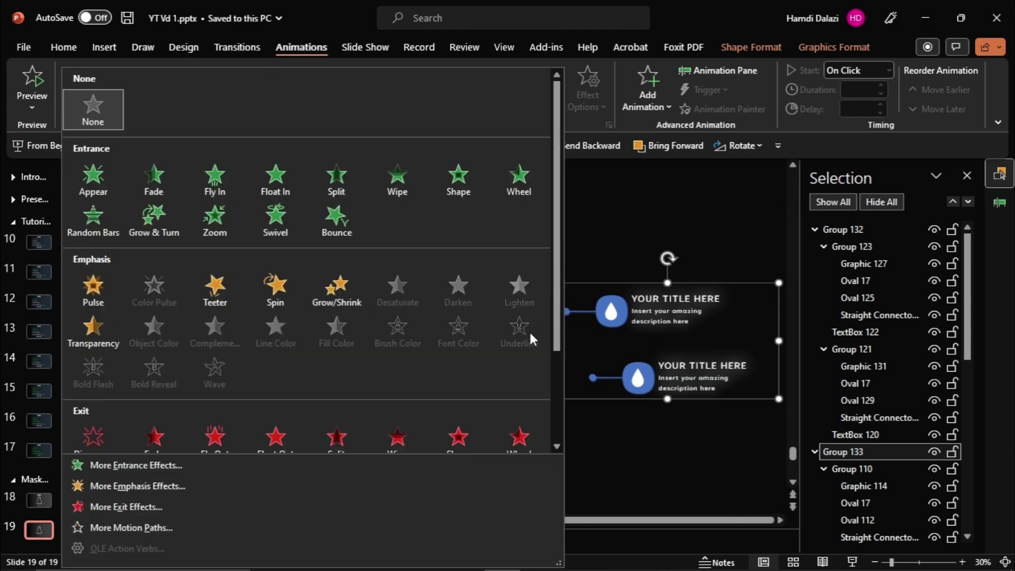
pyautogui.click(555, 421)
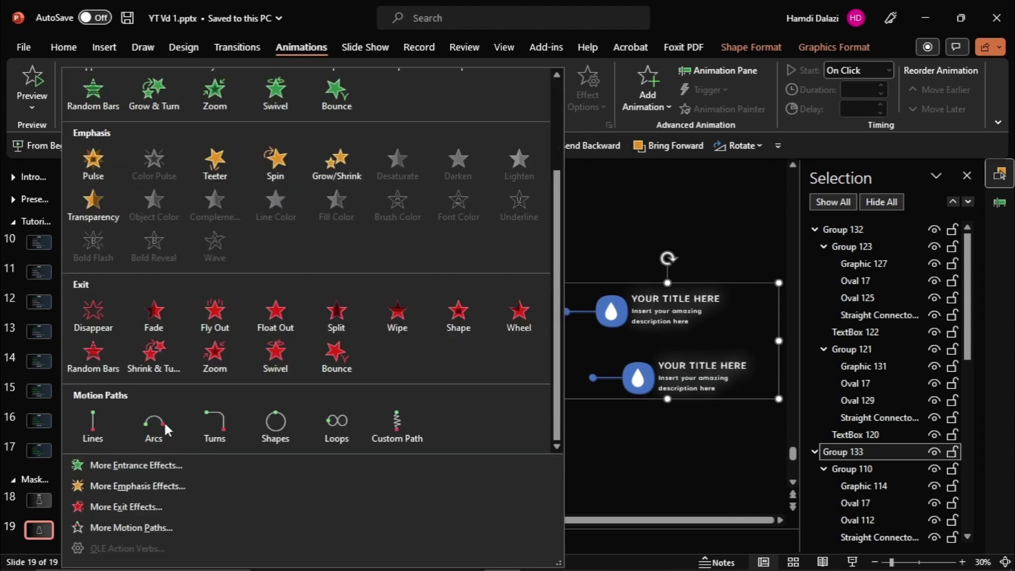
pyautogui.click(114, 430)
pyautogui.click(578, 106)
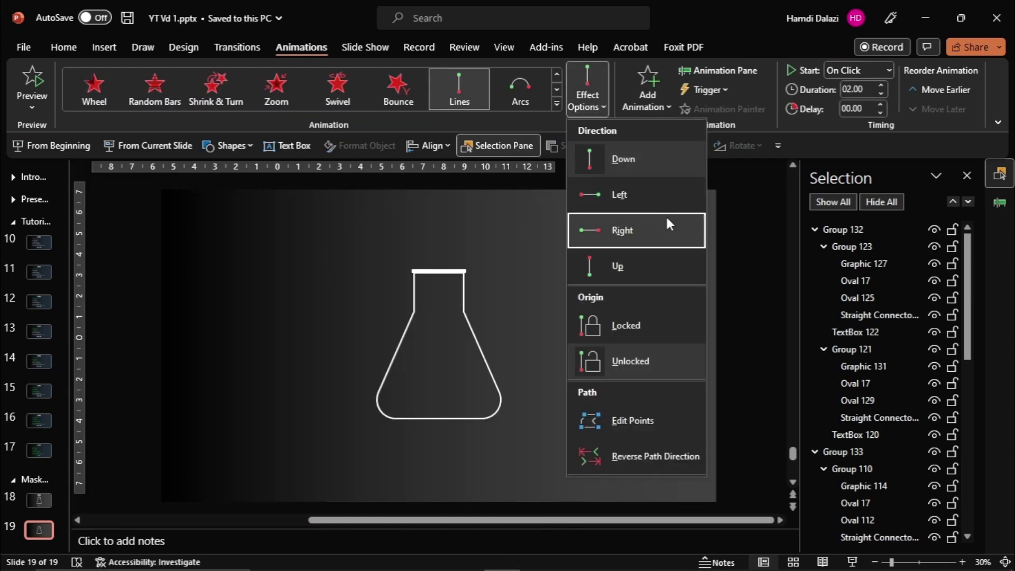
pyautogui.click(647, 201)
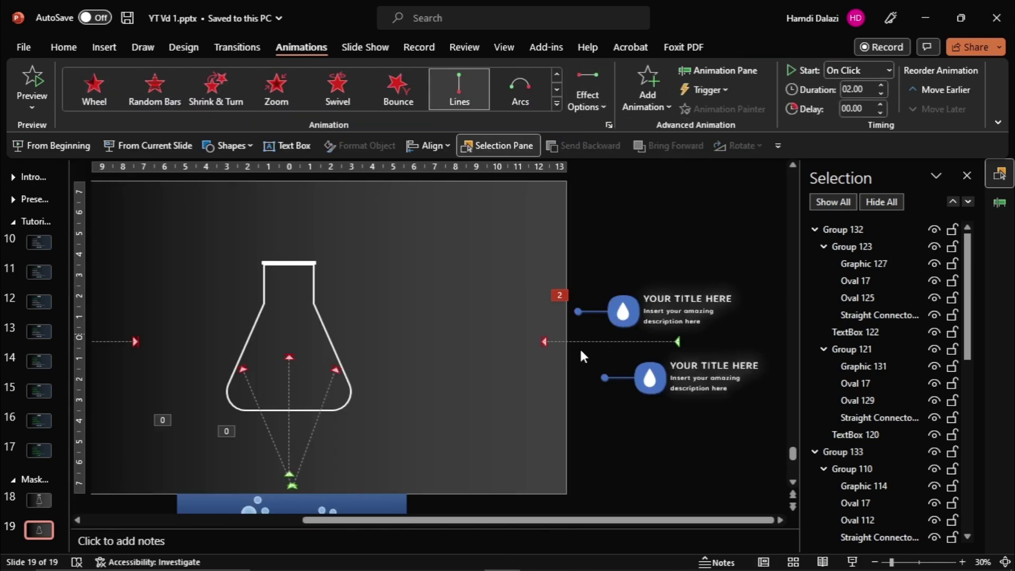
pyautogui.click(544, 342)
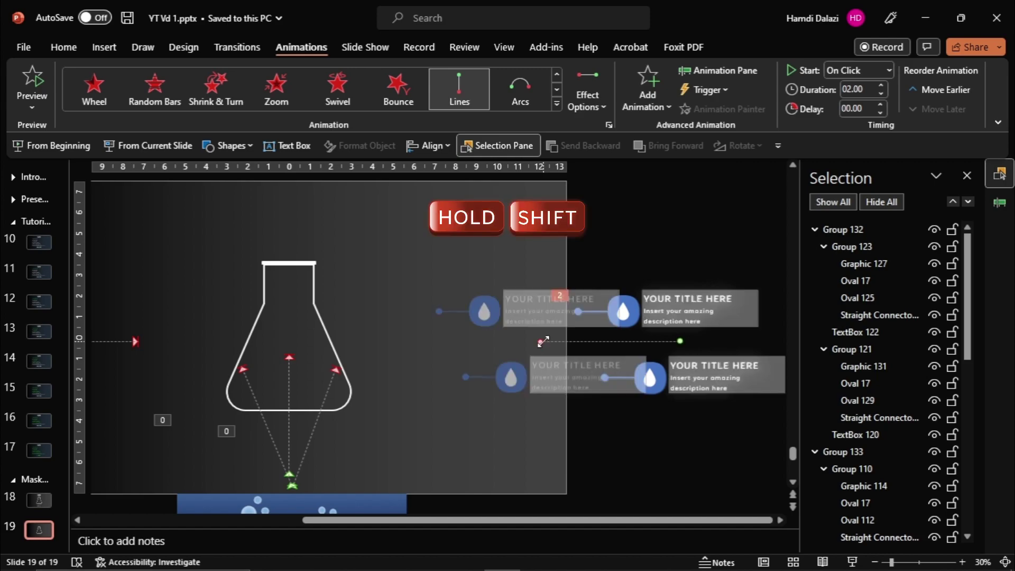
pyautogui.moveTo(540, 342); pyautogui.dragTo(437, 340)
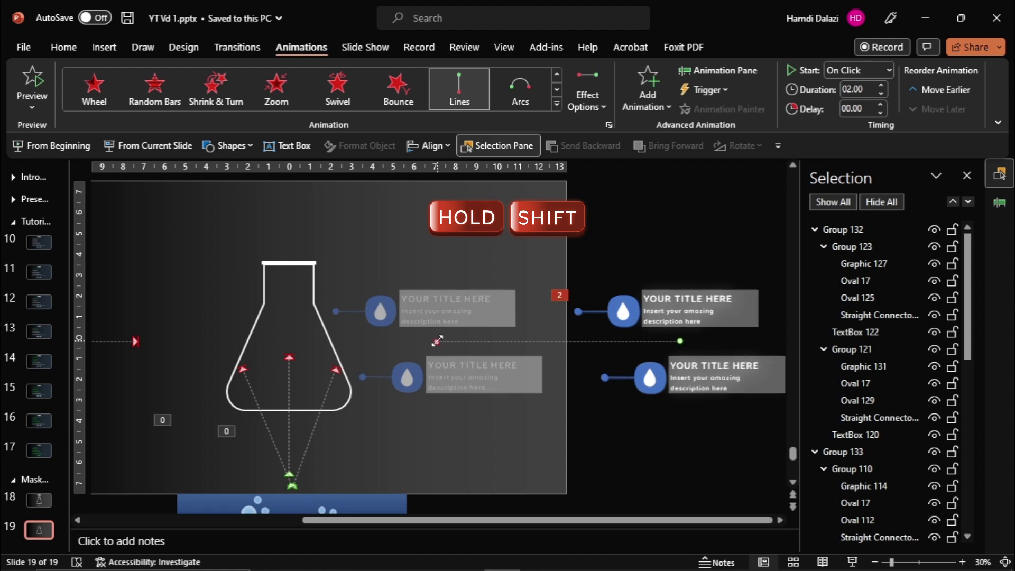
# Step: Set the Group 132 and Group 133 animations to With Previous with a 00.05 delay
pyautogui.click(698, 75)
pyautogui.click(860, 273)
pyautogui.keyDown('shift'); pyautogui.click(866, 289); pyautogui.keyUp('shift')
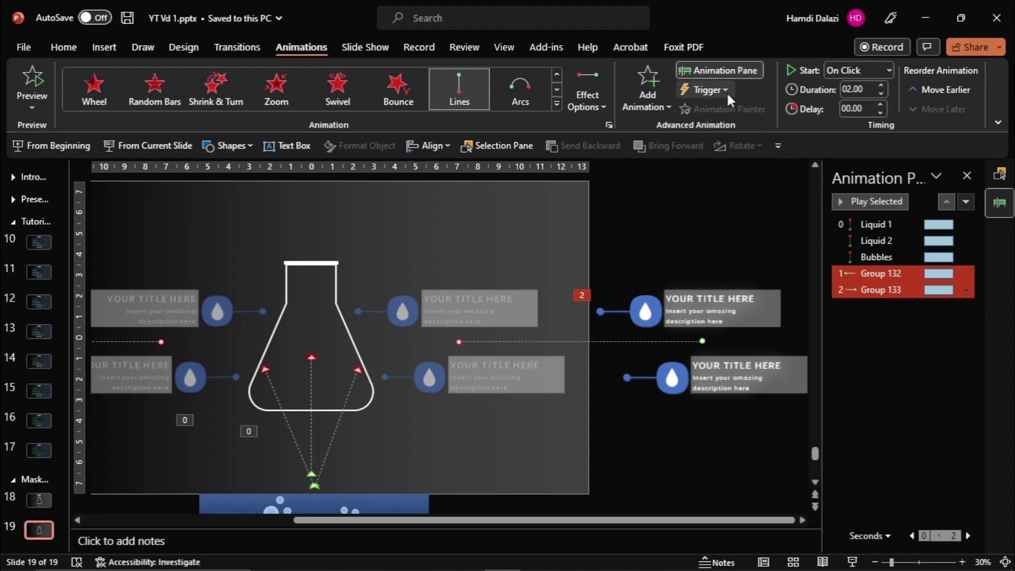
pyautogui.click(890, 67)
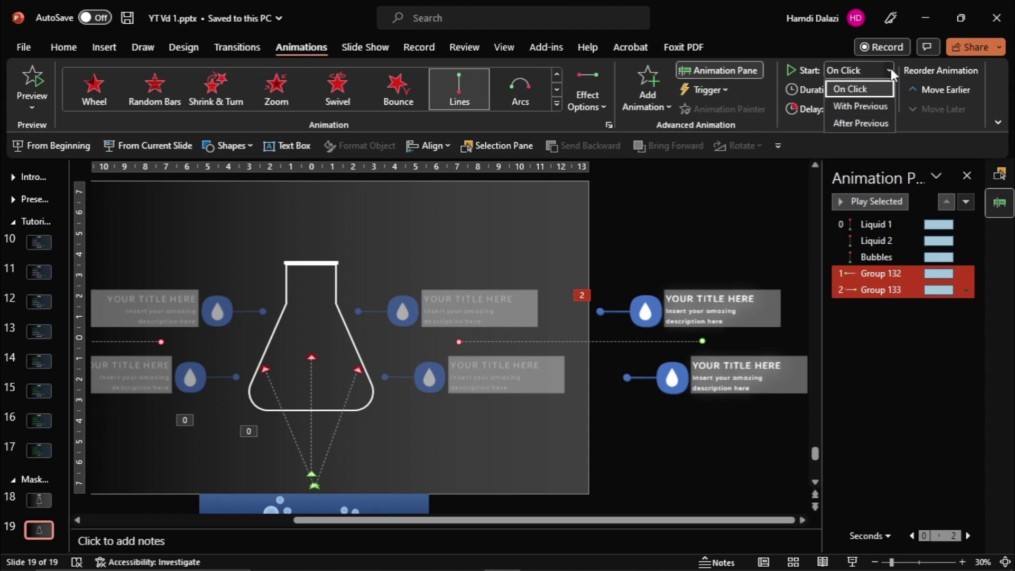
pyautogui.click(890, 103)
pyautogui.write('00.05')
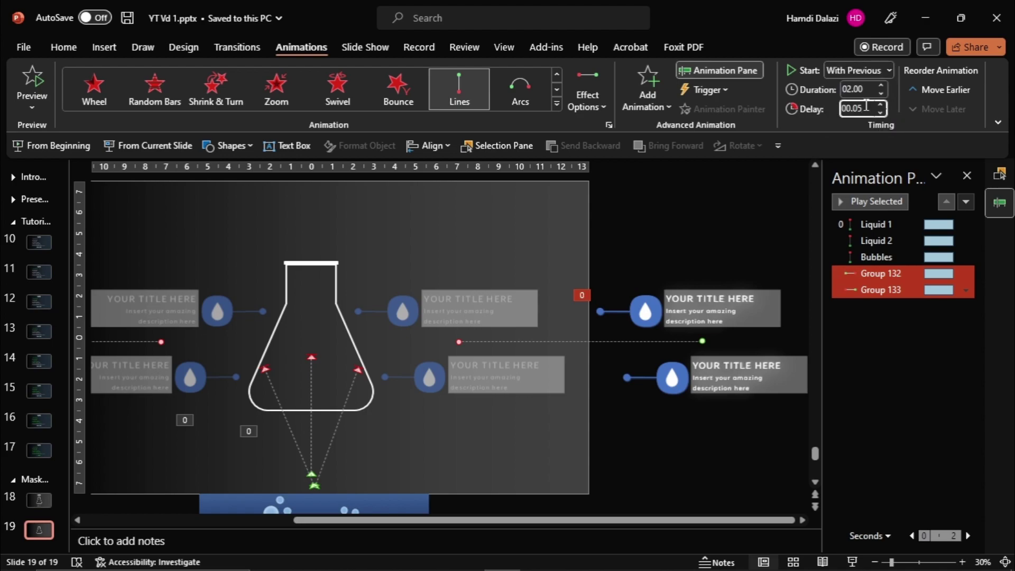
pyautogui.press('Return')
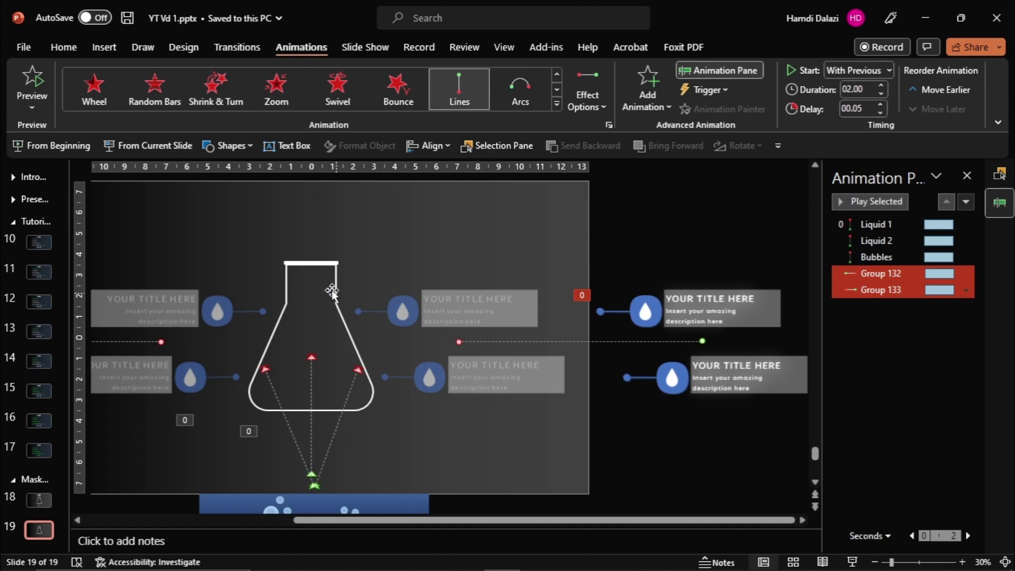
# Step: Preview the slide from the current slide to watch the tags slide in
pyautogui.click(174, 150)
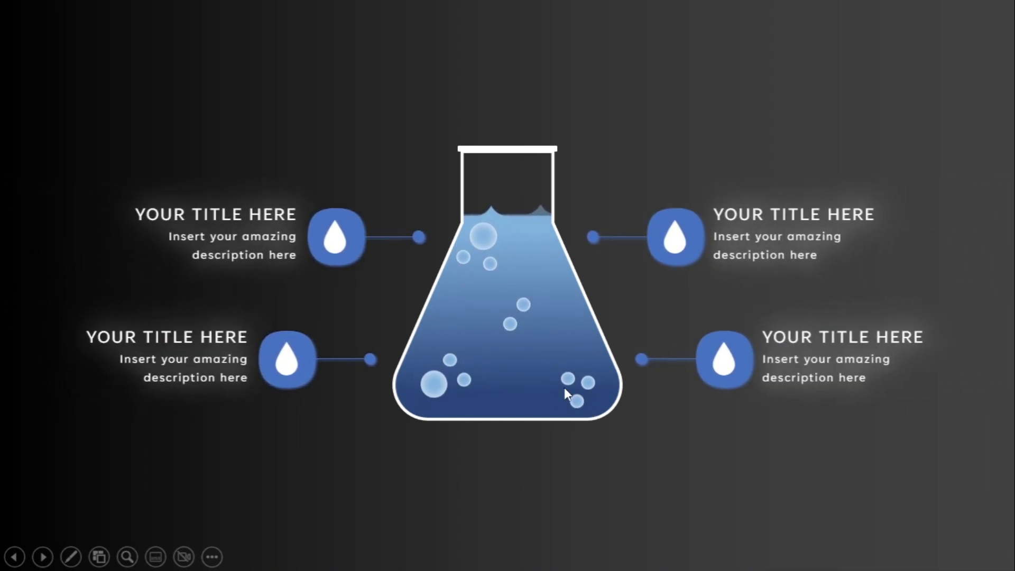
pyautogui.press('Escape')
pyautogui.click(160, 146)
pyautogui.press('Escape')
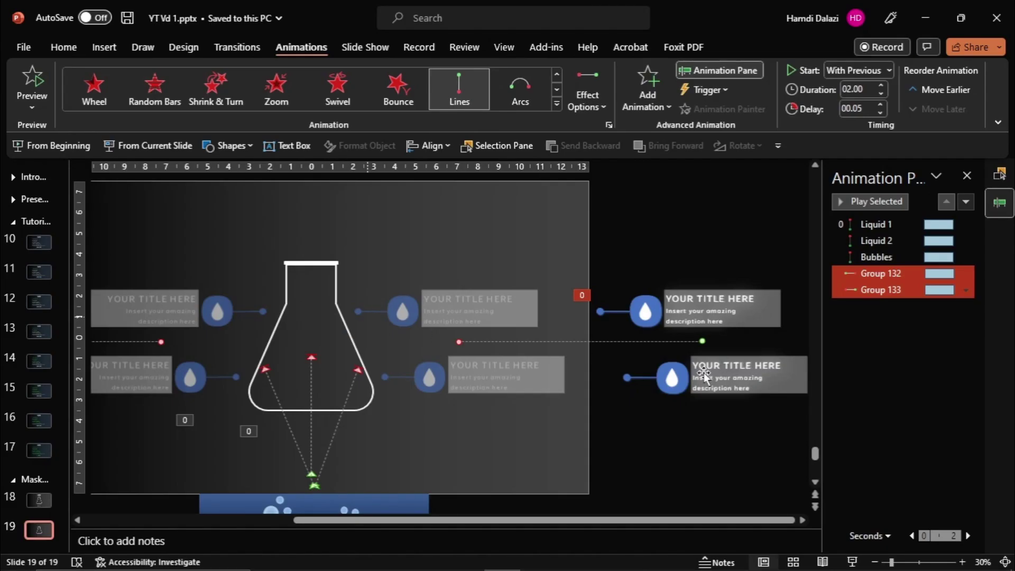
pyautogui.rightClick(893, 274)
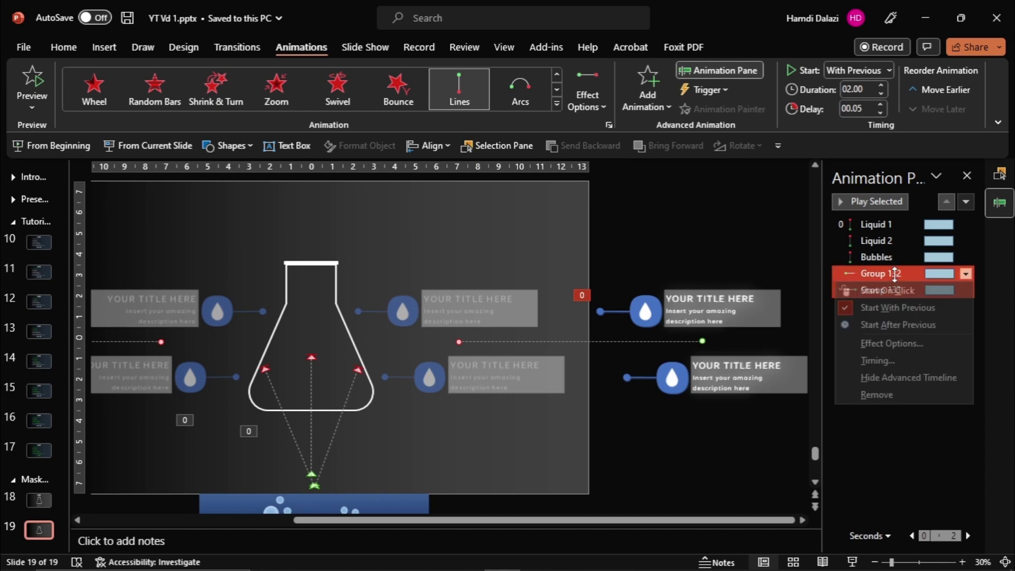
pyautogui.click(906, 338)
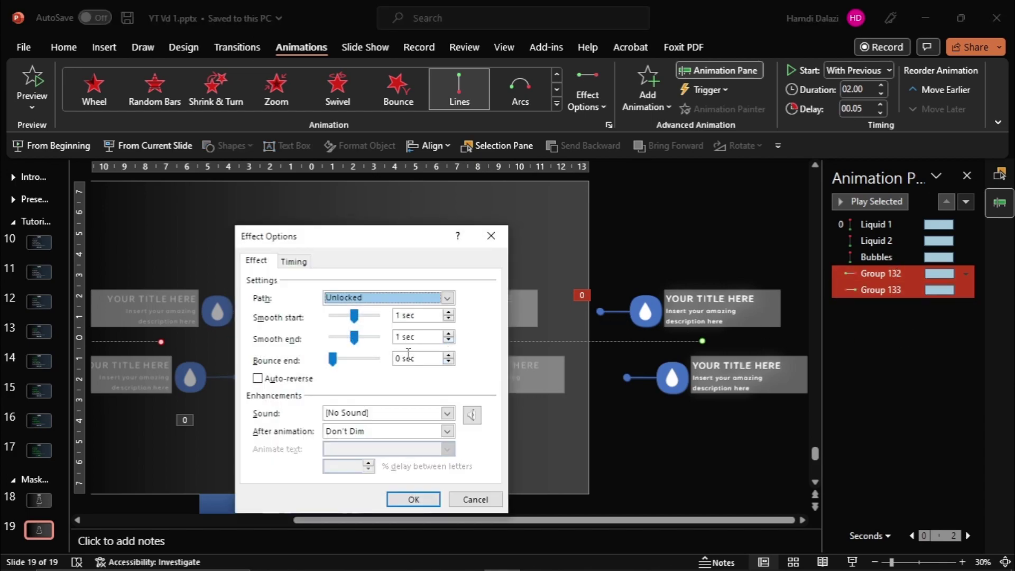
pyautogui.click(403, 358)
pyautogui.write('1')
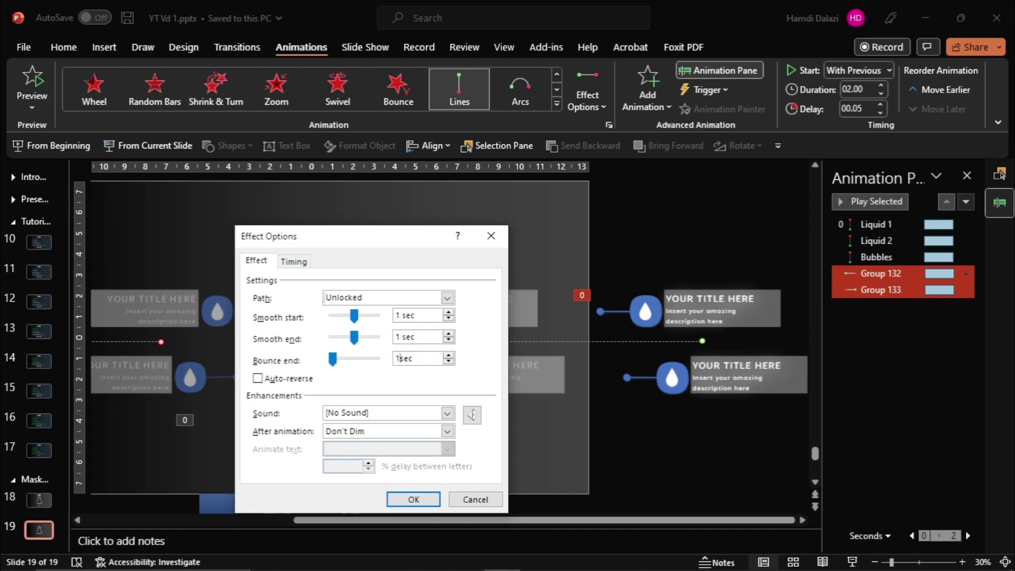
pyautogui.press('Return')
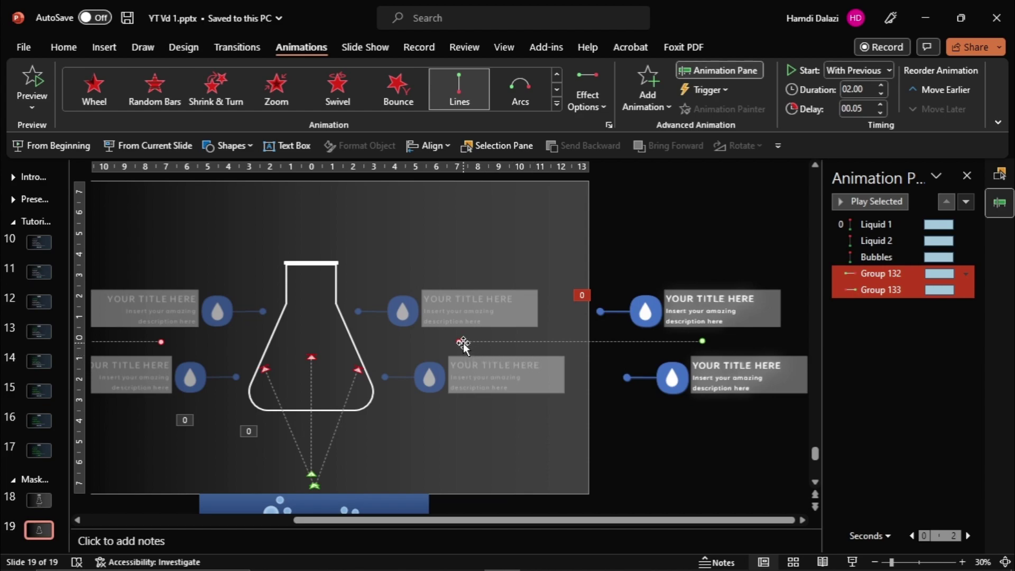
# Step: Move both tag path endpoints farther out from the flask and preview the result
pyautogui.moveTo(459, 341); pyautogui.dragTo(479, 341)
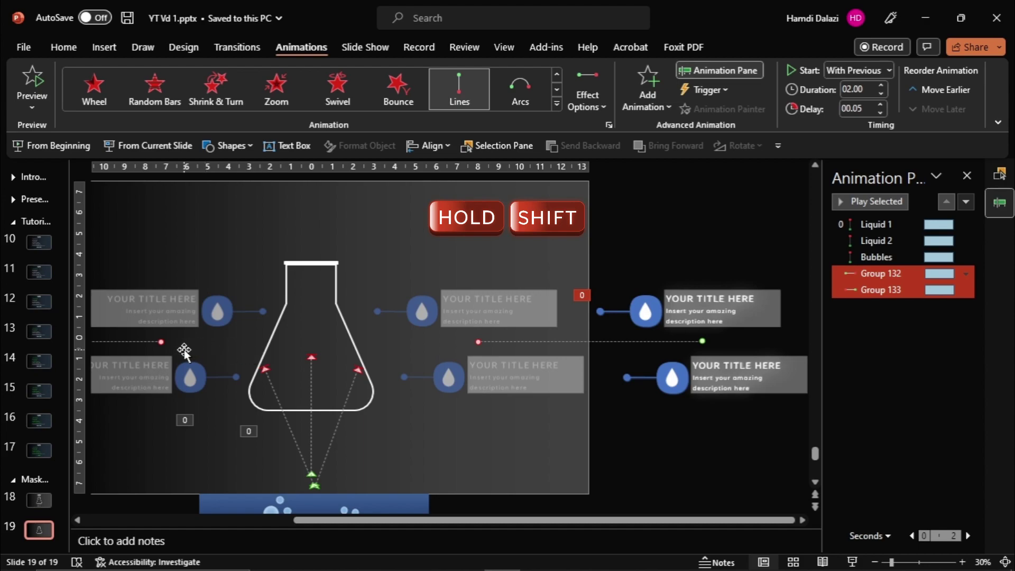
pyautogui.moveTo(161, 341); pyautogui.dragTo(140, 341)
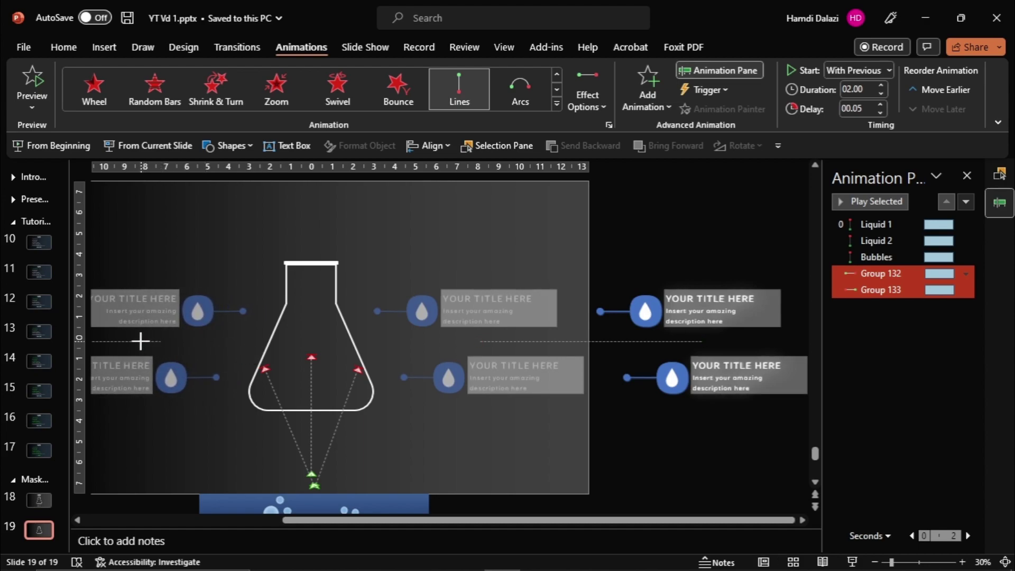
pyautogui.click(146, 144)
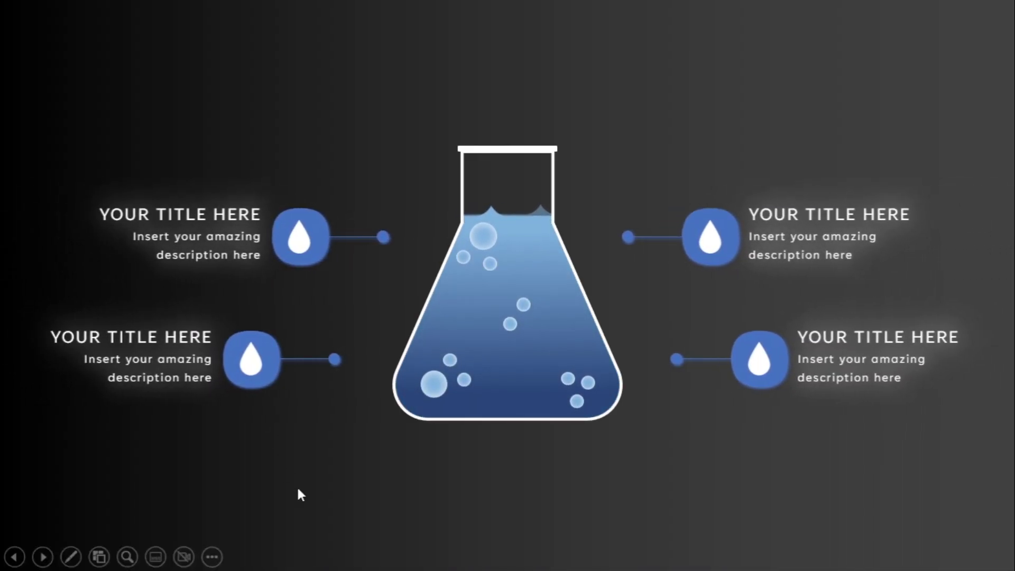
pyautogui.press('Escape')
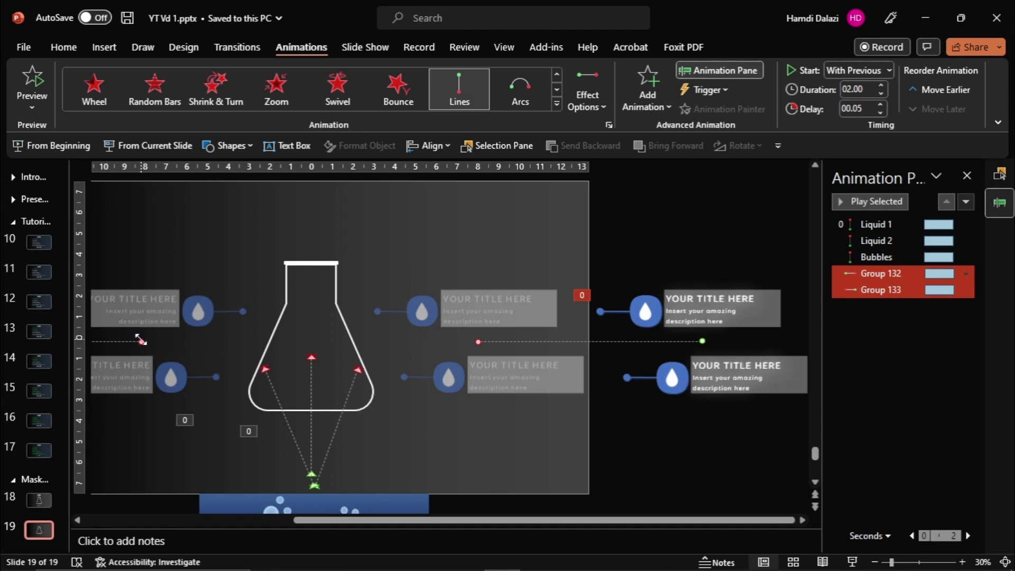
# Step: Fine-tune the left and right path endpoints slightly inward and preview again
pyautogui.moveTo(140, 339); pyautogui.dragTo(150, 341)
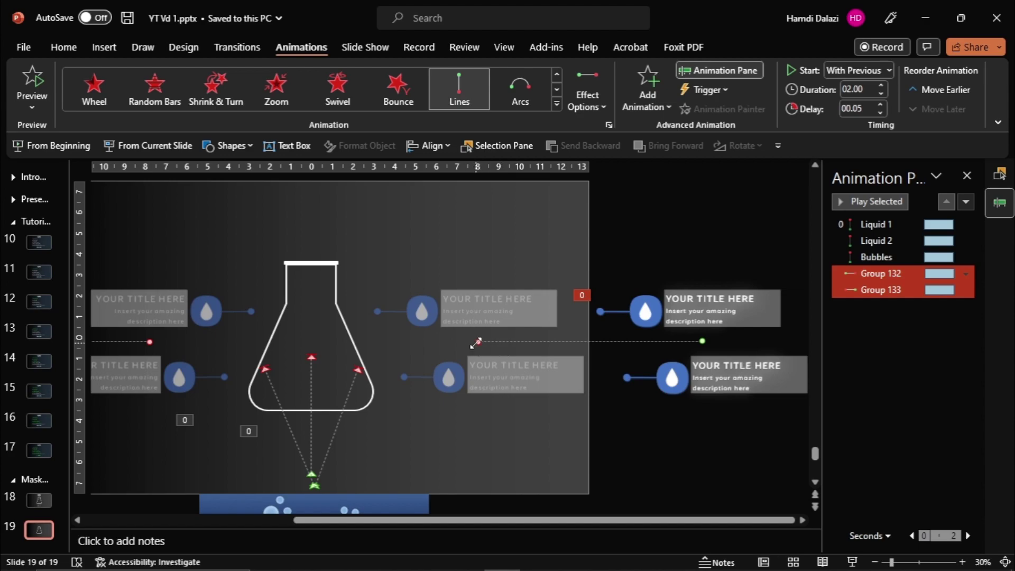
pyautogui.moveTo(475, 343); pyautogui.dragTo(466, 343)
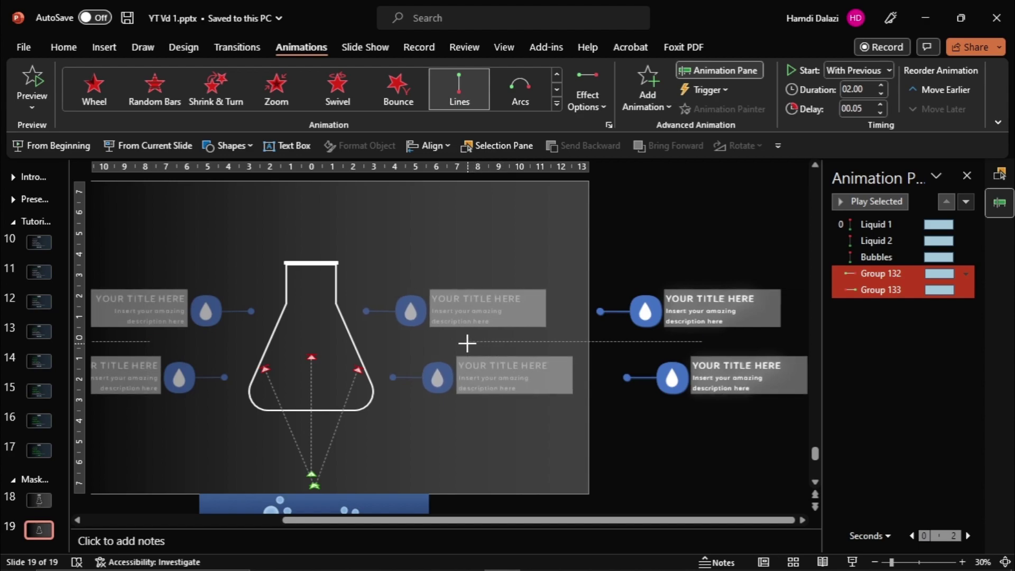
pyautogui.moveTo(466, 344); pyautogui.dragTo(468, 344)
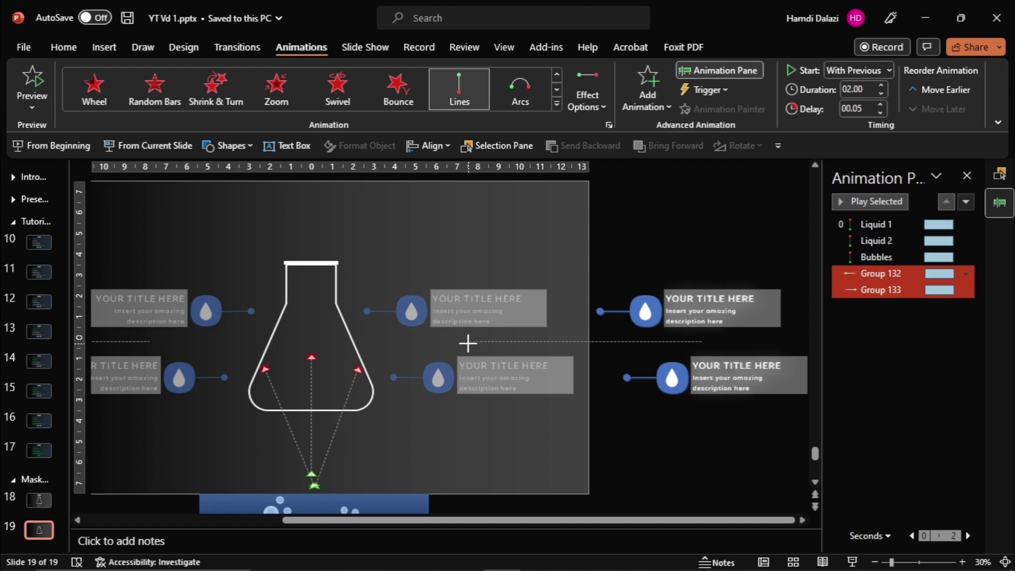
pyautogui.click(174, 148)
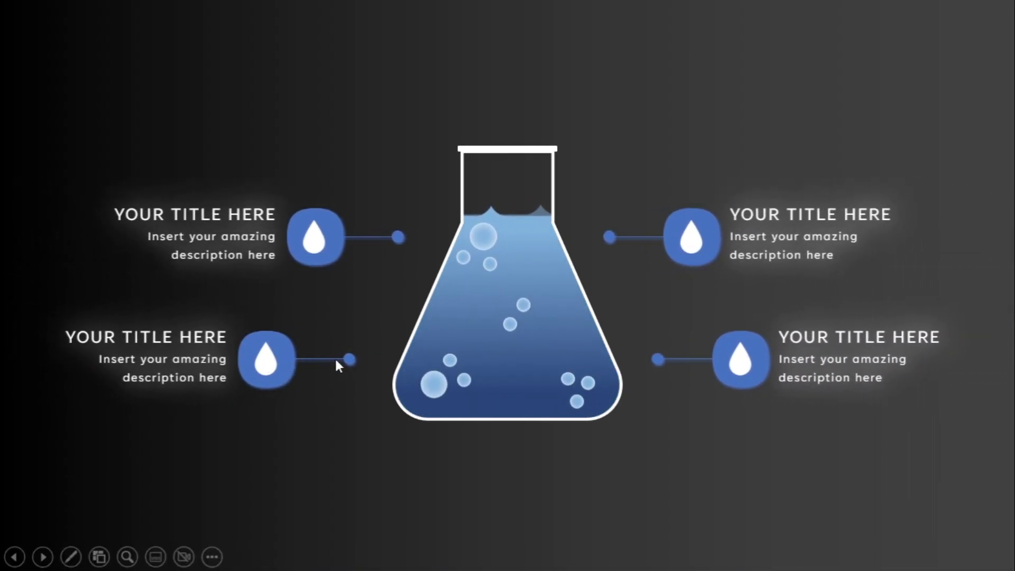
pyautogui.press('Escape')
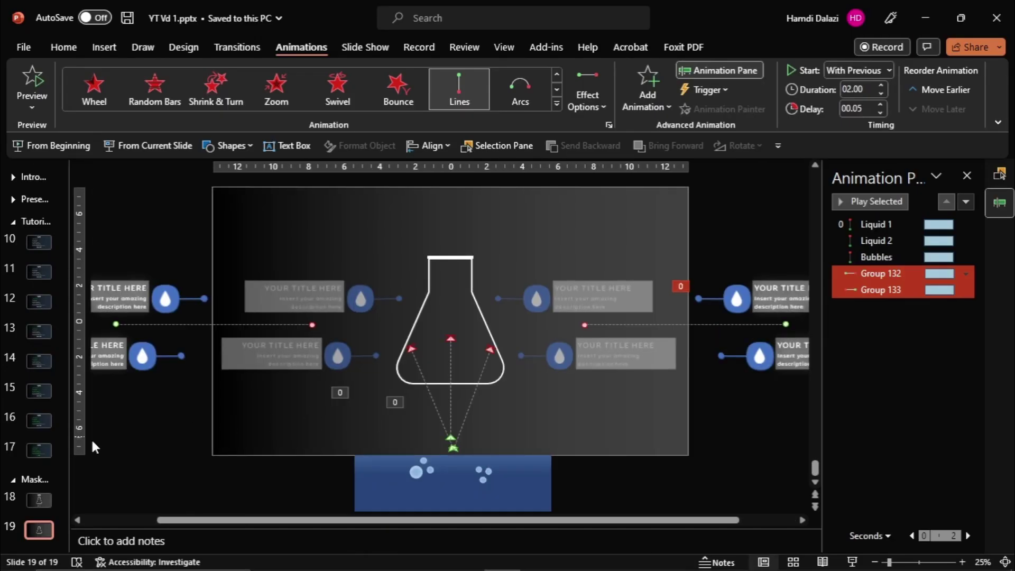
# Step: Copy the MASKED ANIMATION title and SLIDECASED logo from slide 18
pyautogui.click(46, 500)
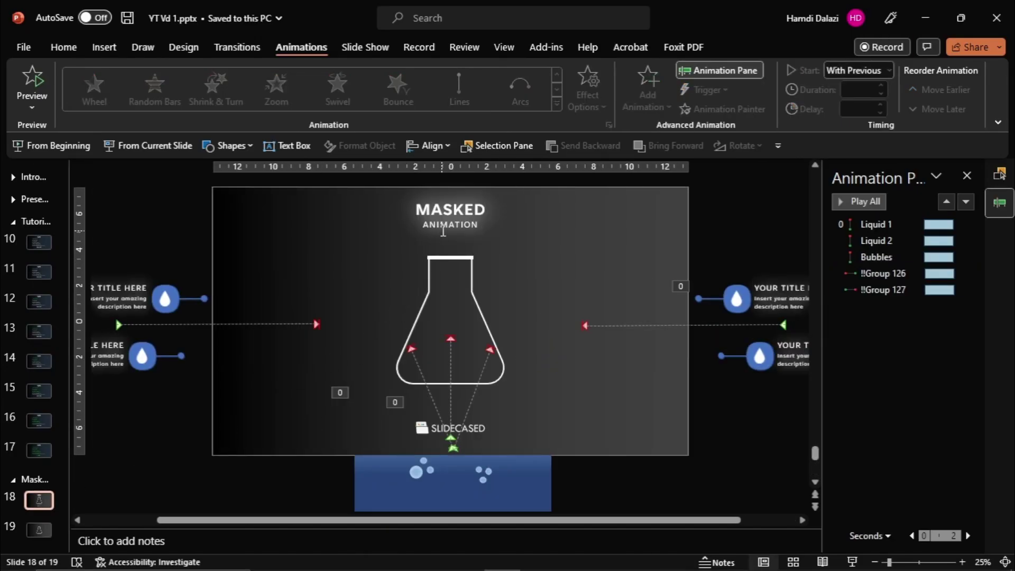
pyautogui.click(443, 218)
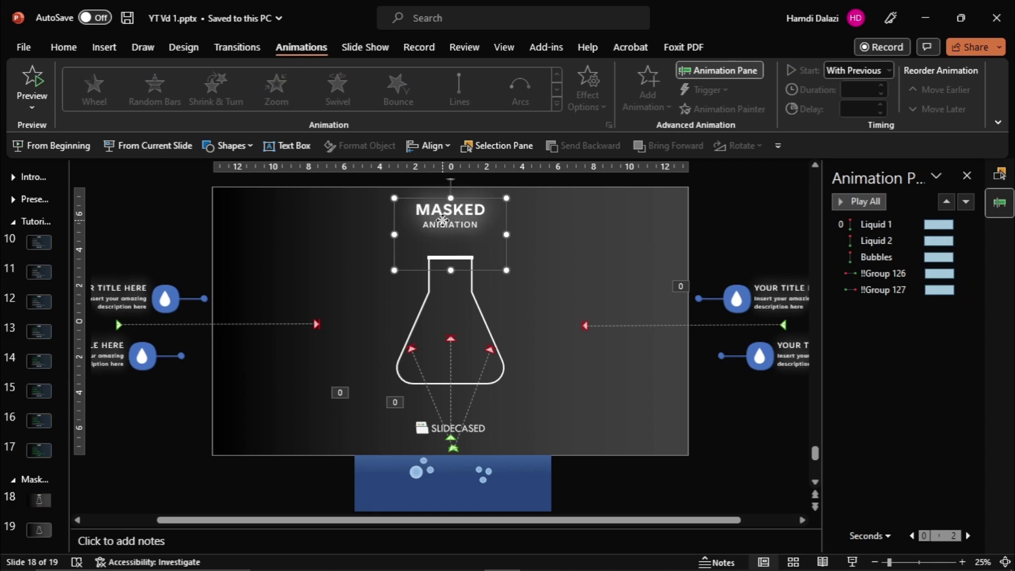
pyautogui.keyDown('shift'); pyautogui.click(479, 432); pyautogui.keyUp('shift')
pyautogui.hotkey('ctrl', 'c')
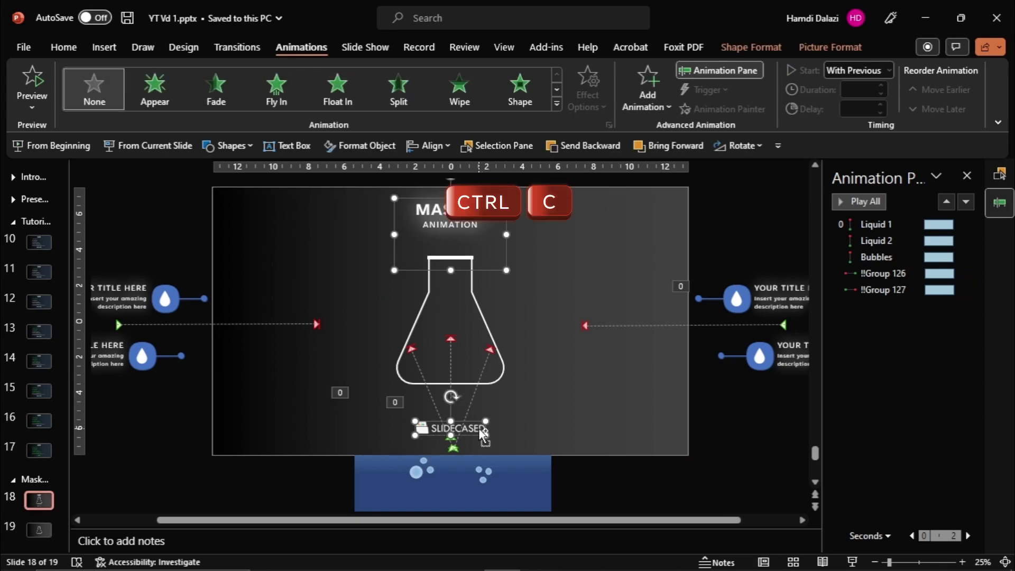
# Step: Paste the title and logo onto slide 19 and preview the finished slide
pyautogui.click(39, 530)
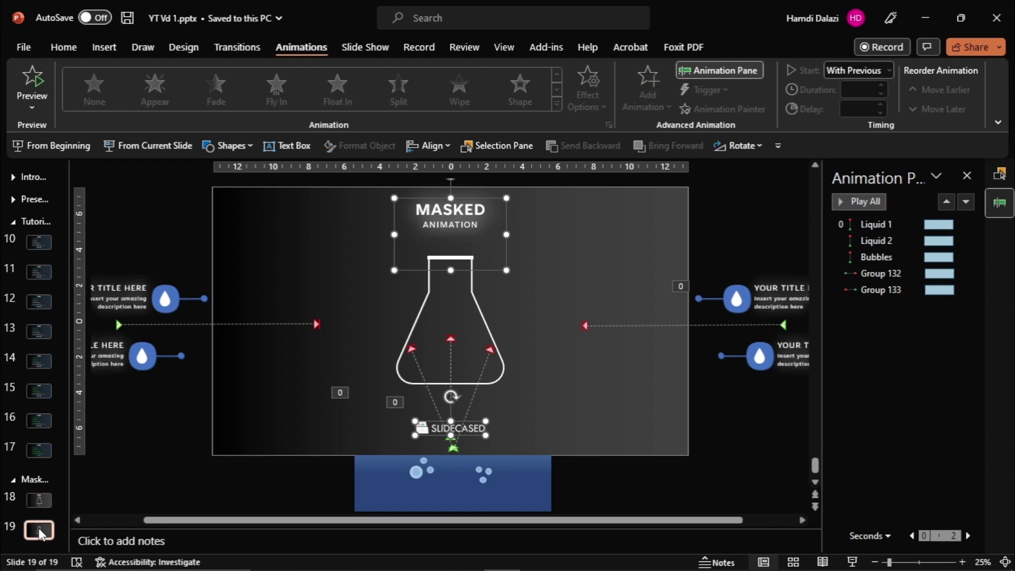
pyautogui.click(306, 456)
pyautogui.hotkey('ctrl', 'v')
pyautogui.click(478, 224)
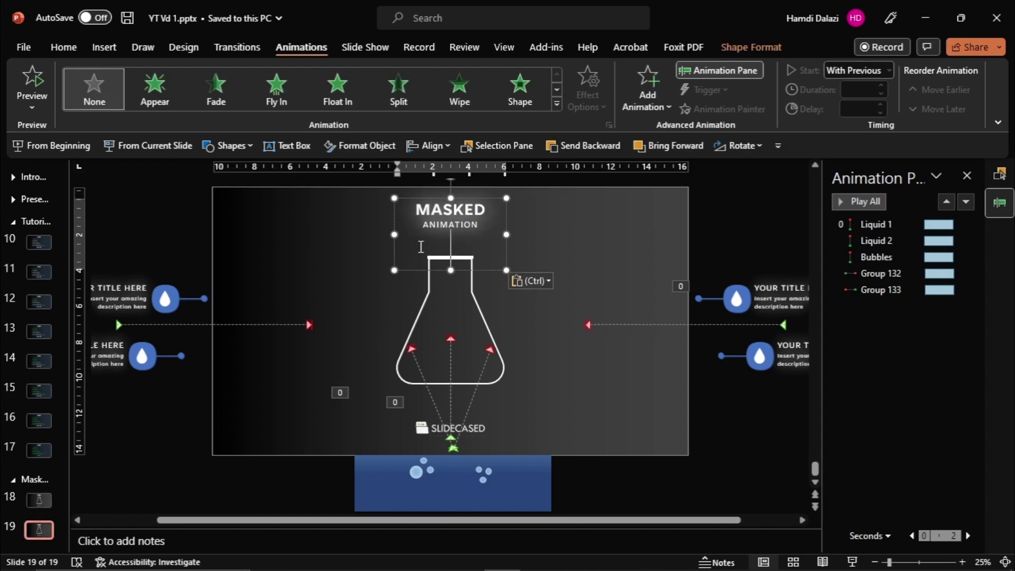
pyautogui.click(189, 423)
pyautogui.click(186, 148)
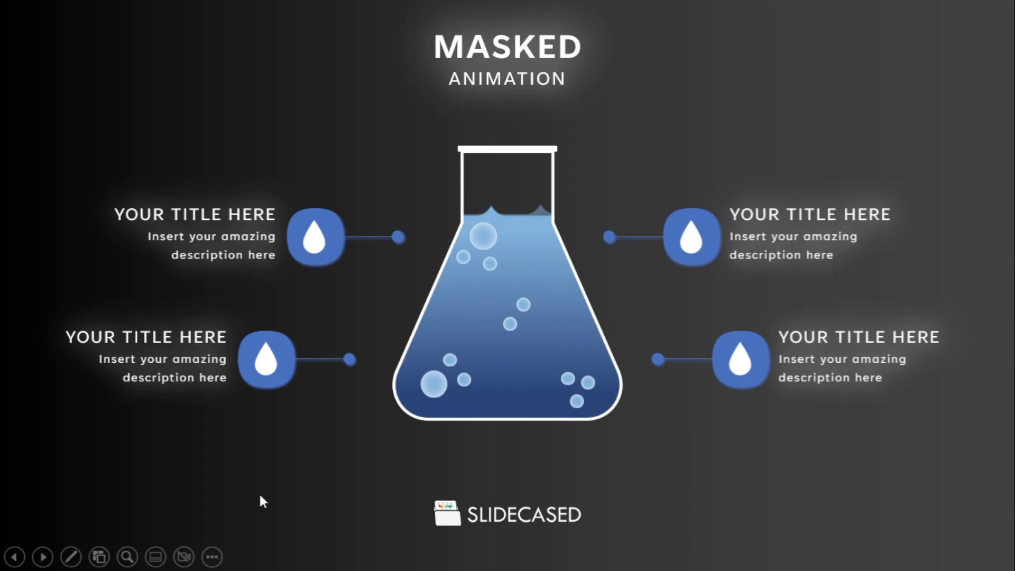
pyautogui.press('Escape')
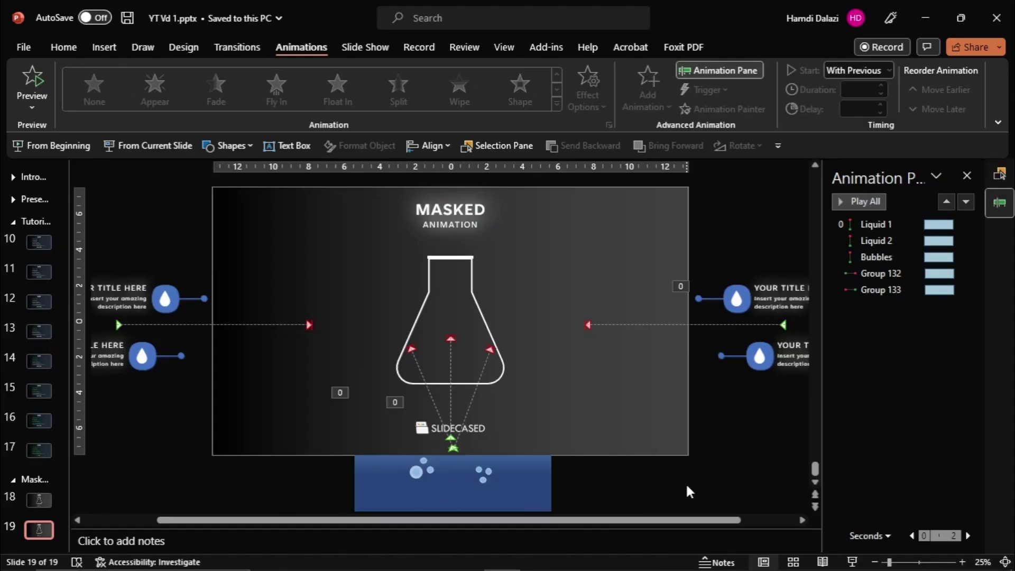